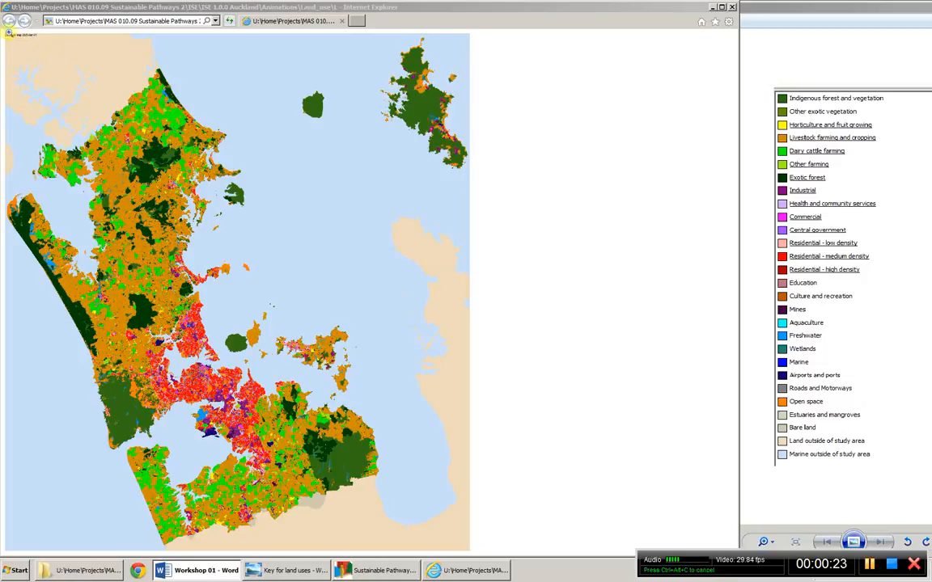
- Examine the animated Auckland land use map at enlarged size, including its date caption, and over the whole region
{"action": "left_click", "coordinate": [23, 37]}
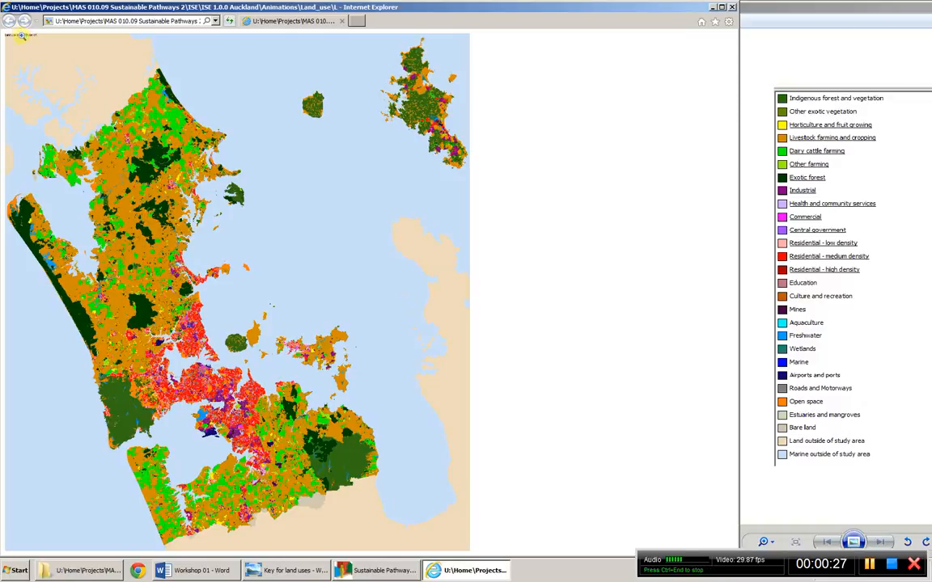
{"action": "left_click", "coordinate": [30, 36]}
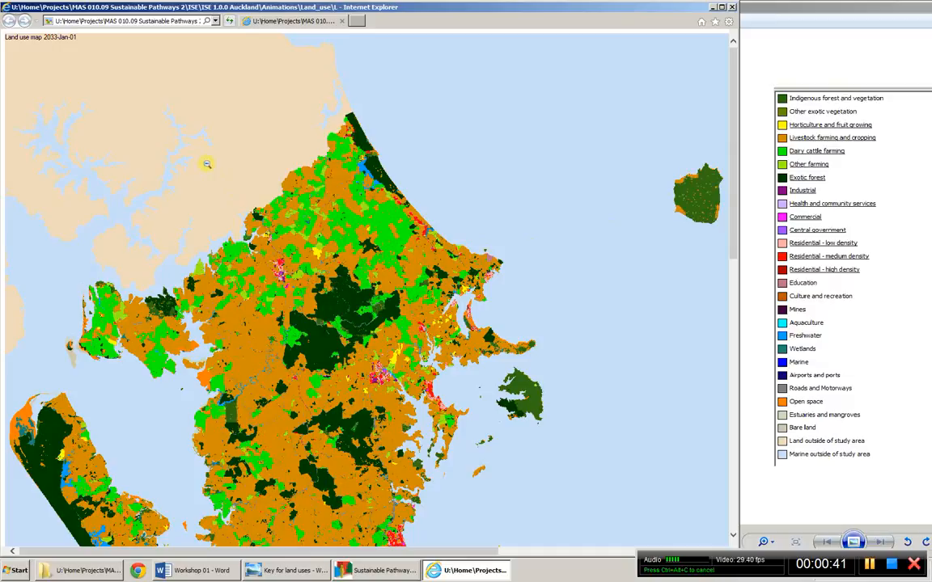
{"action": "left_click", "coordinate": [166, 114]}
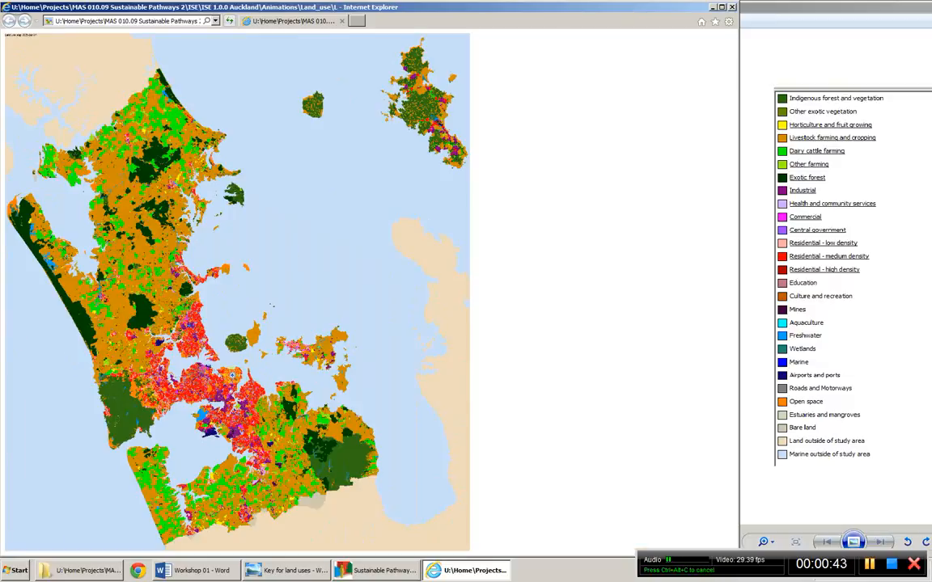
{"action": "left_click", "coordinate": [182, 341]}
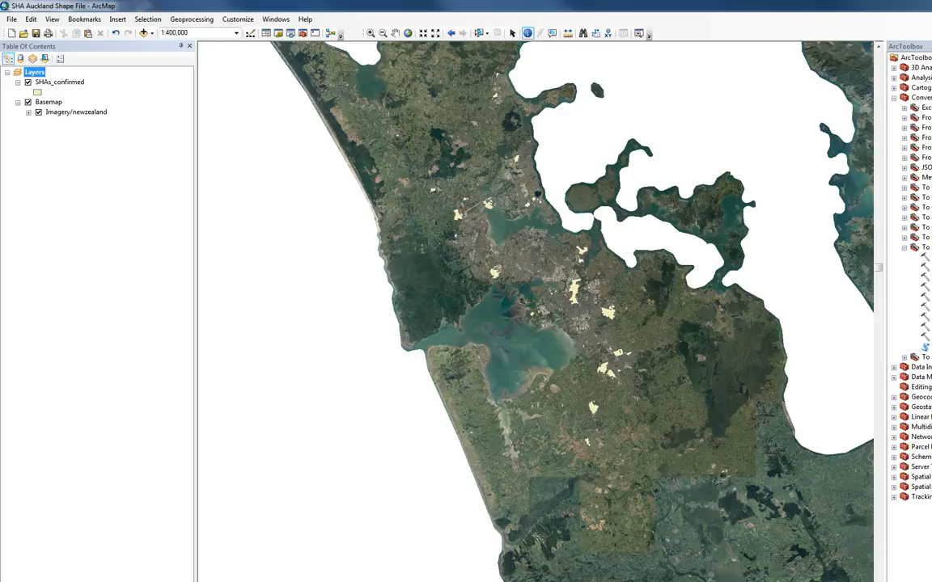
- Switch to ArcMap and identify a SHAs_confirmed polygon southeast of the harbour
{"action": "left_click", "coordinate": [612, 360]}
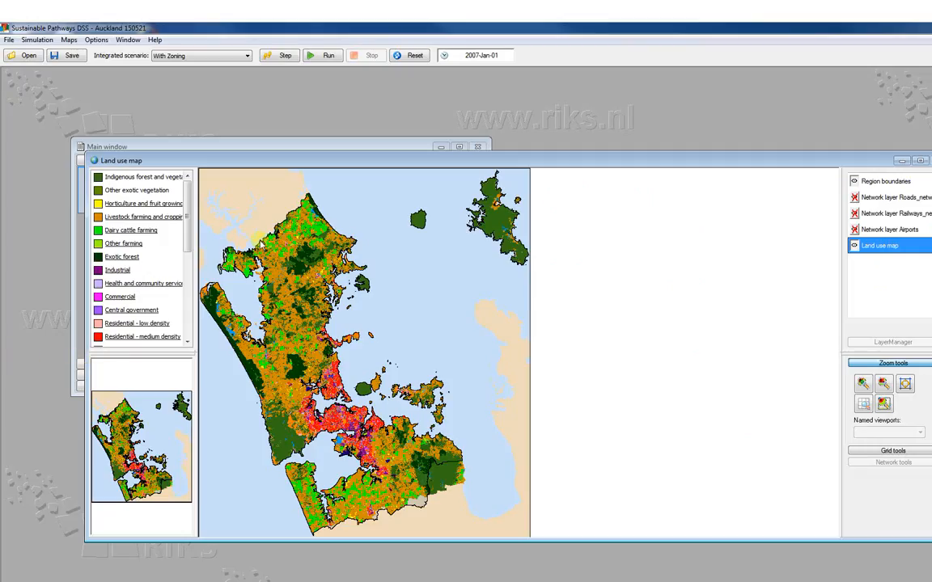
- Bring the Main window of Sustainable Pathways DSS forward and display the Zoning driver of the policy measures
{"action": "left_click", "coordinate": [377, 147]}
{"action": "left_click_drag", "start_coordinate": [377, 146], "coordinate": [491, 133]}
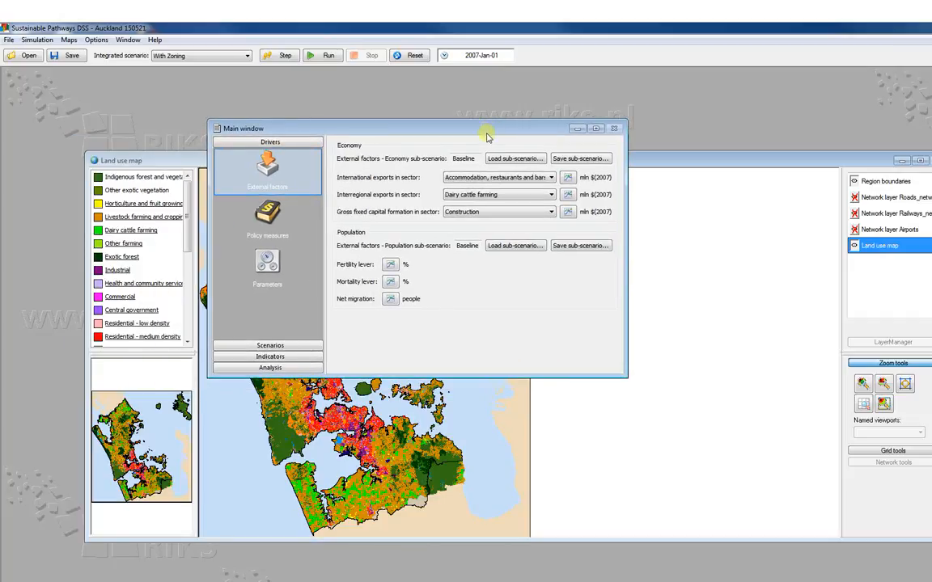
{"action": "left_click", "coordinate": [272, 228]}
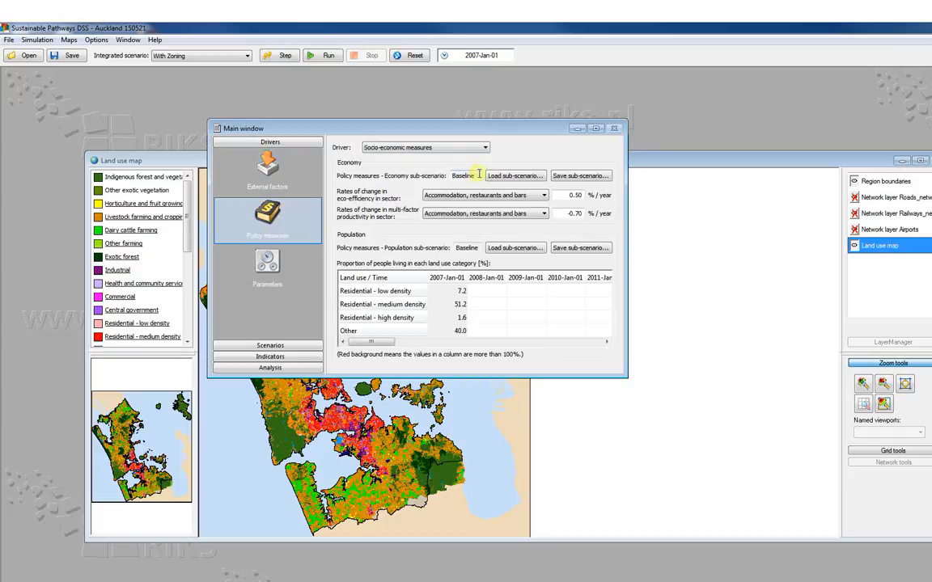
{"action": "left_click", "coordinate": [486, 149]}
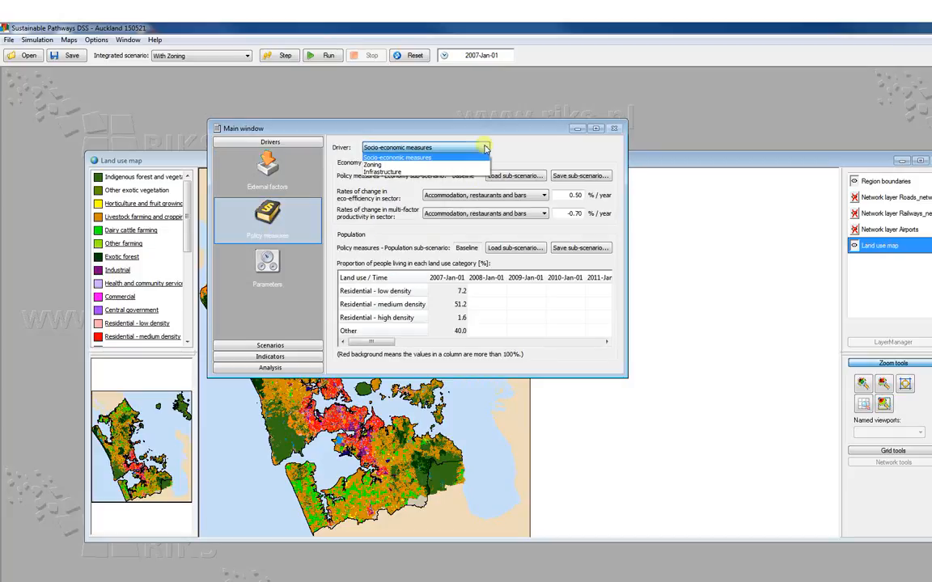
{"action": "left_click", "coordinate": [382, 166]}
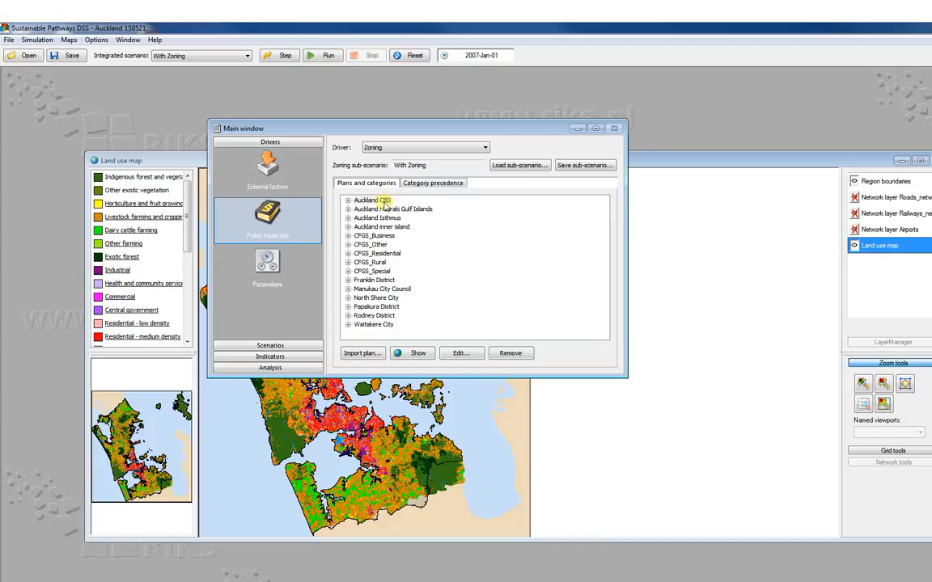
- Expand the CFGS_Residential plan and show it on a map
{"action": "left_click", "coordinate": [383, 254]}
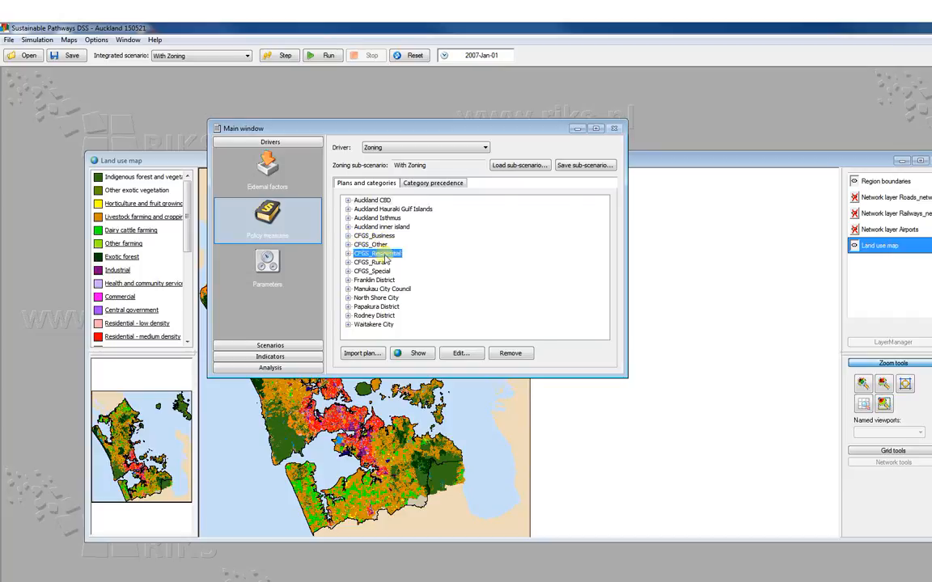
{"action": "double_click", "coordinate": [385, 255]}
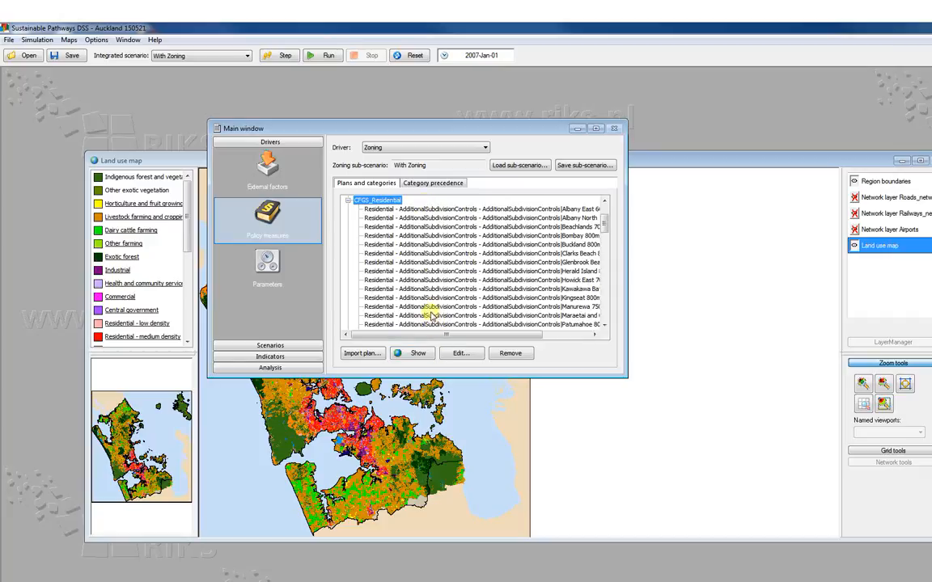
{"action": "left_click", "coordinate": [418, 353]}
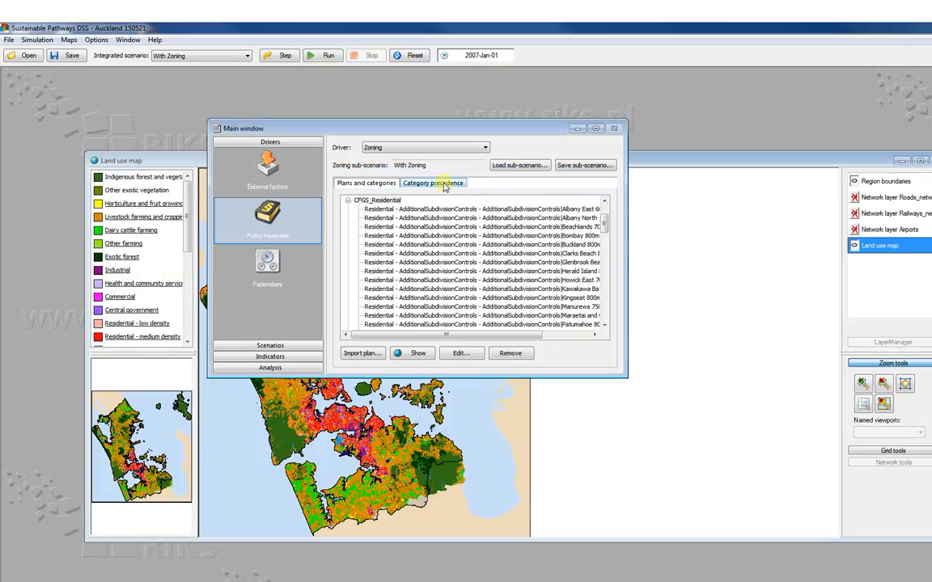
- Preview the zoning map for the Residential - medium density land use from the category precedence, and move the preview window up
{"action": "left_click", "coordinate": [445, 185]}
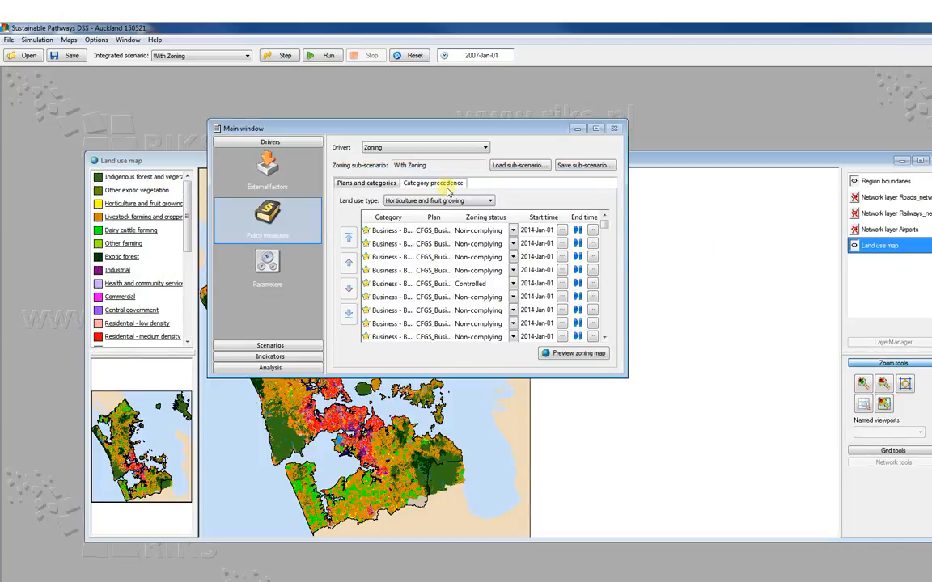
{"action": "left_click", "coordinate": [490, 200]}
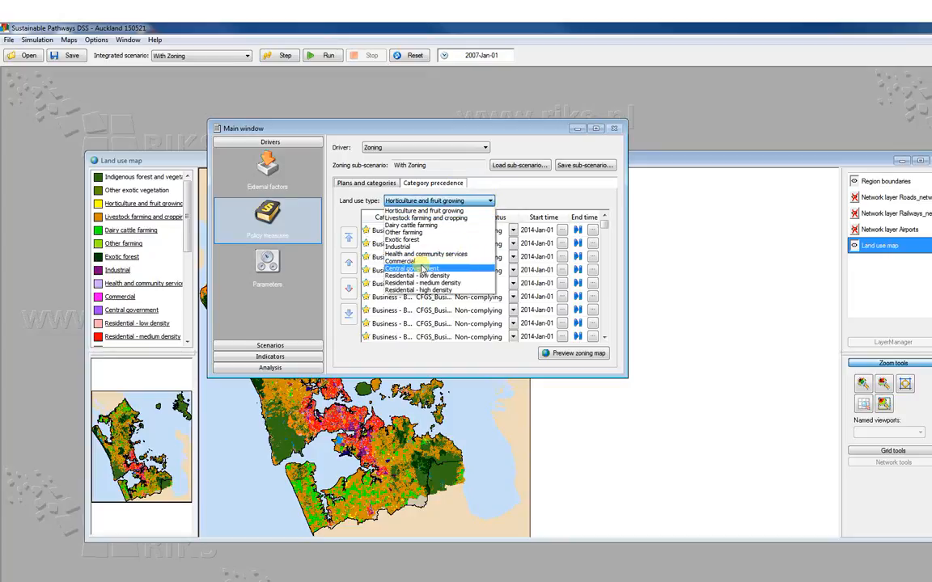
{"action": "left_click", "coordinate": [421, 283]}
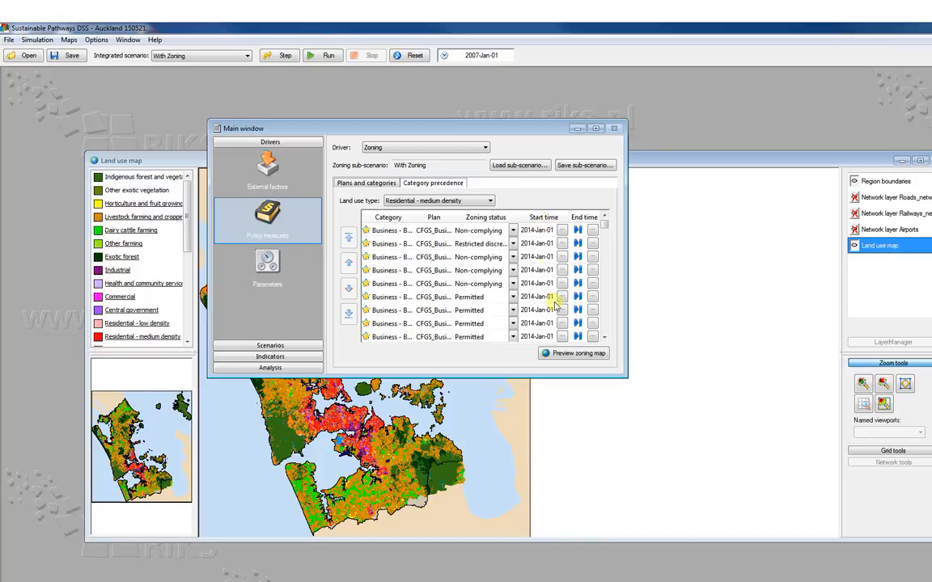
{"action": "left_click", "coordinate": [572, 357]}
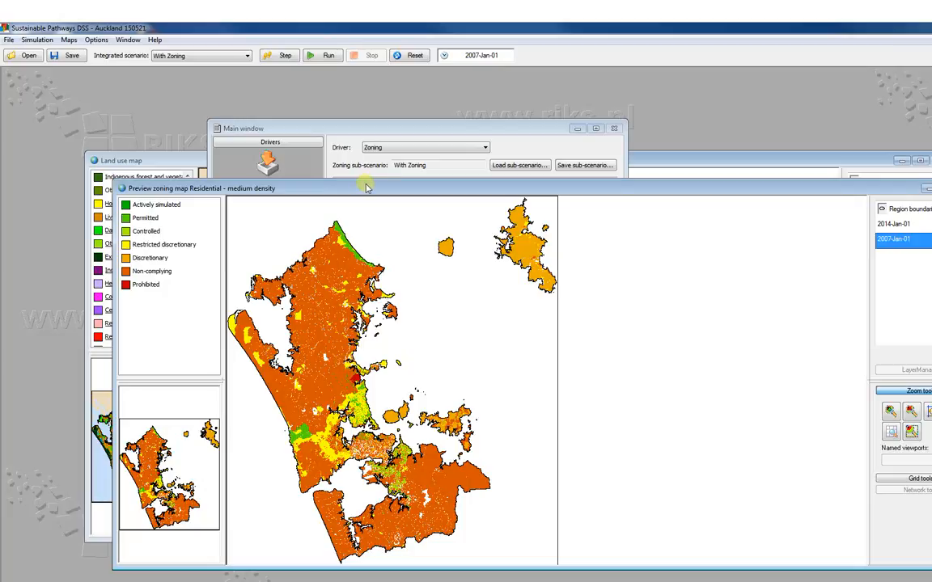
{"action": "left_click_drag", "start_coordinate": [365, 188], "coordinate": [365, 110]}
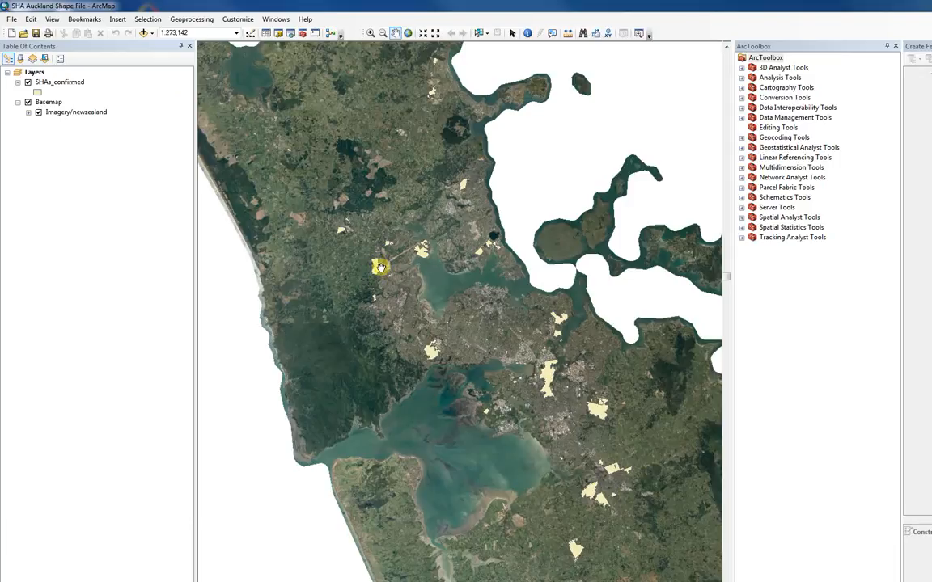
- Set ArcMap's geoprocessing extent to top 6011250, left 1703600, right 1829600 and bottom 5870800, as specified below
{"action": "left_click", "coordinate": [187, 21]}
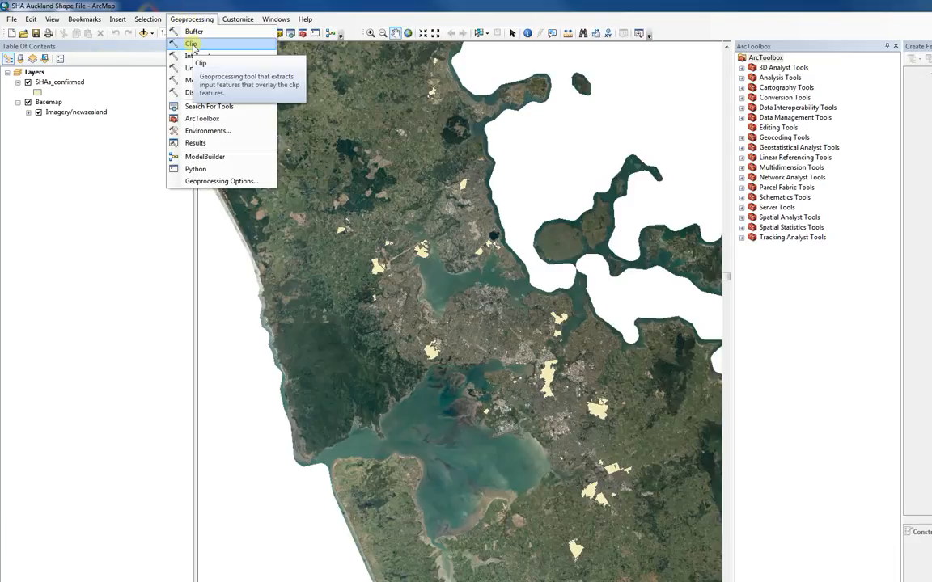
{"action": "left_click", "coordinate": [213, 135]}
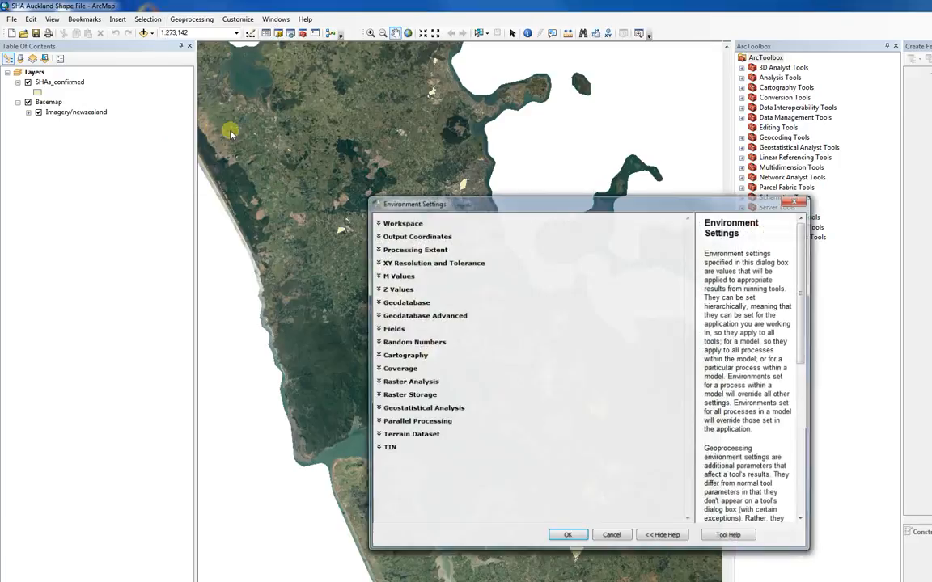
{"action": "left_click", "coordinate": [413, 250]}
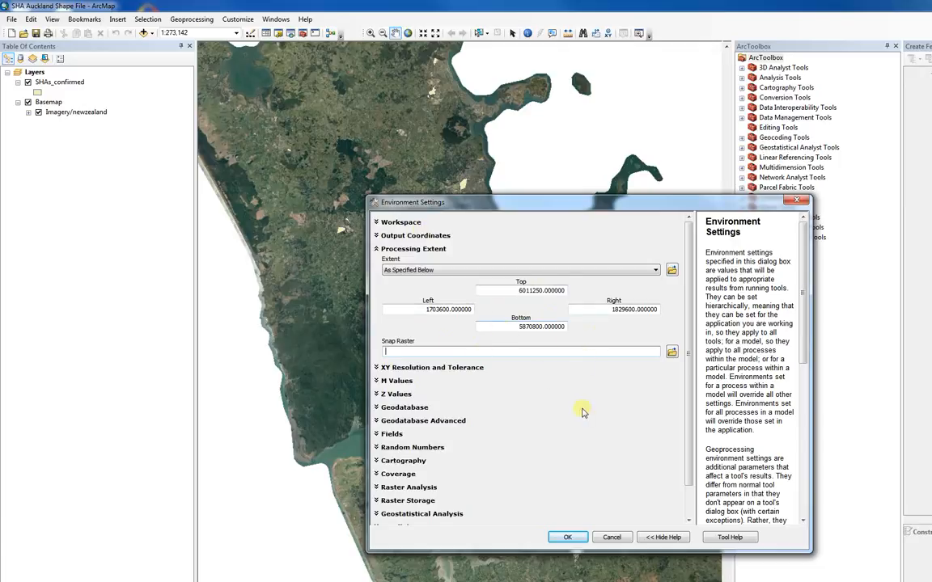
{"action": "left_click", "coordinate": [567, 537]}
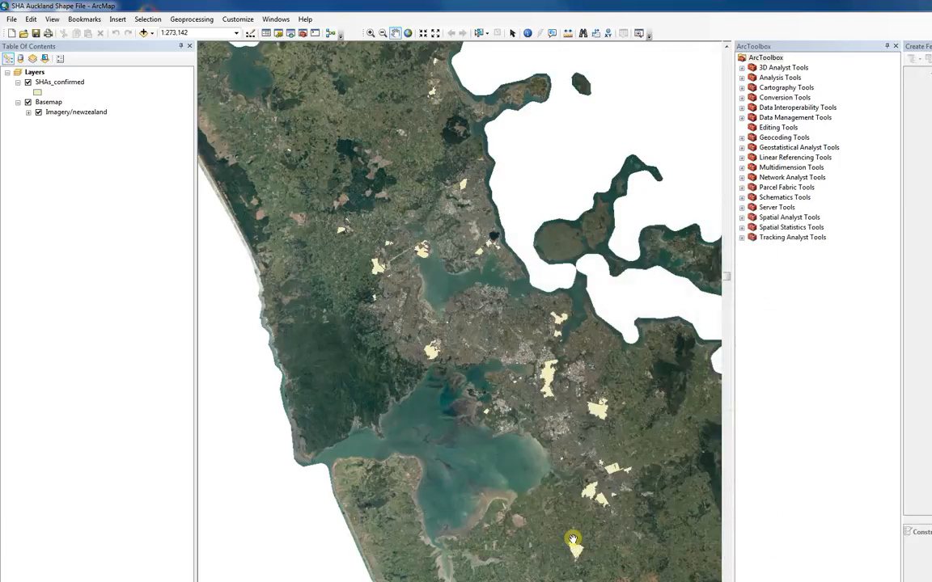
- Open the attribute table of the SHAs_confirmed layer
{"action": "left_click", "coordinate": [59, 83]}
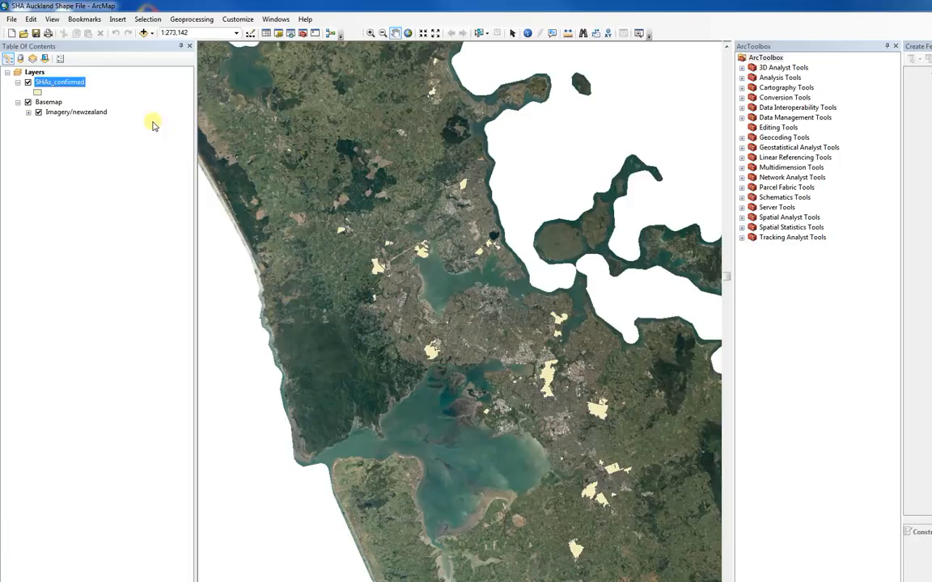
{"action": "right_click", "coordinate": [48, 82]}
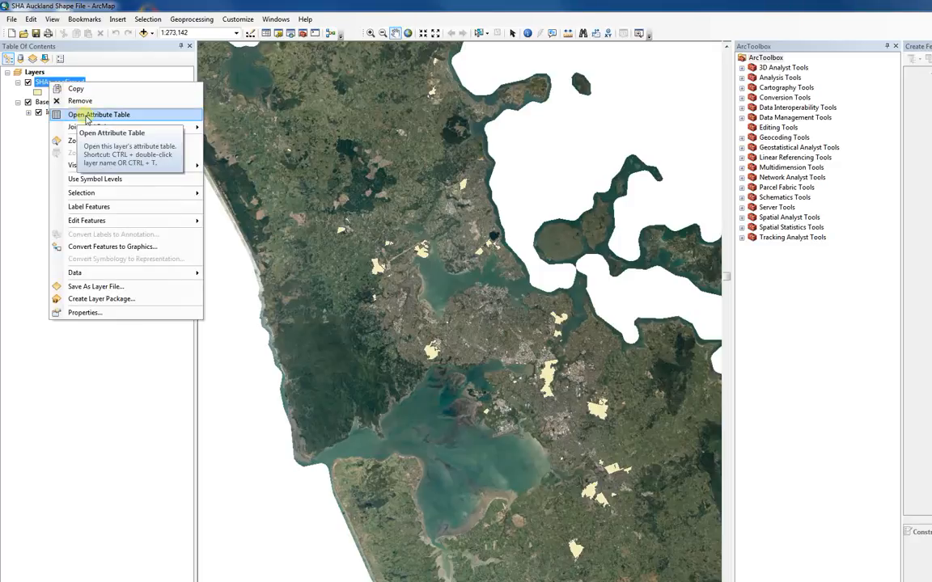
{"action": "left_click", "coordinate": [87, 117]}
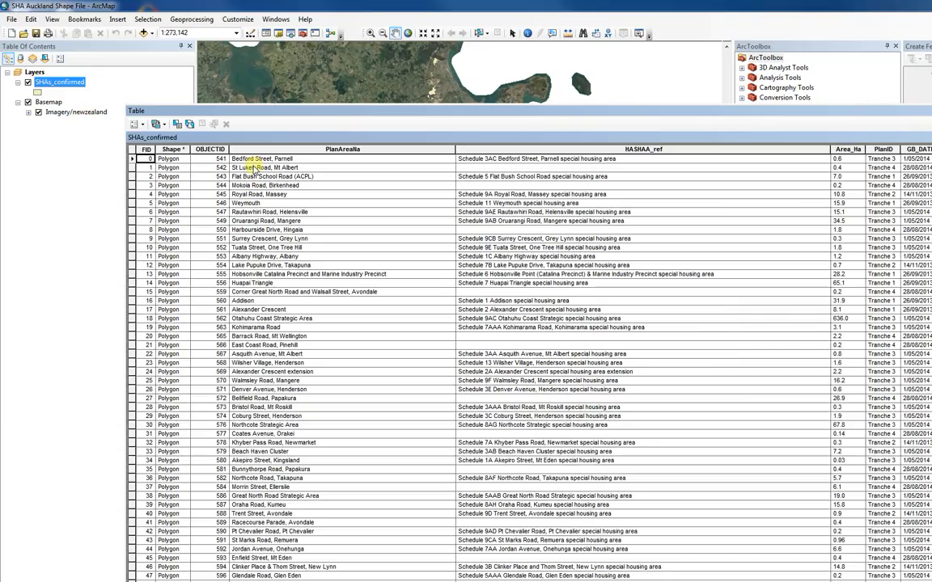
- Start exporting all records of the table and choose the Video Tutorials folder in MAS 010.09 Sustainable Pathways 2 as destination
{"action": "left_click", "coordinate": [142, 126]}
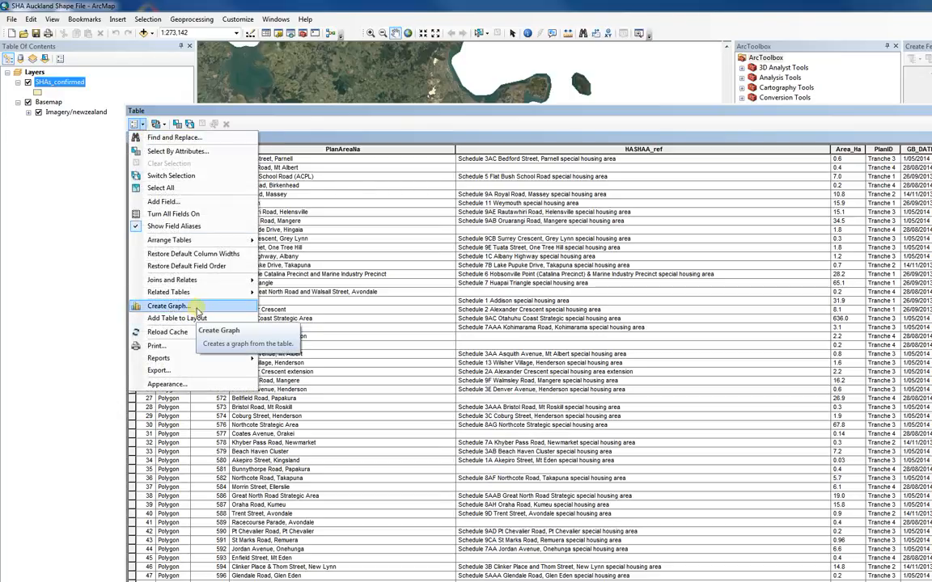
{"action": "left_click", "coordinate": [199, 371]}
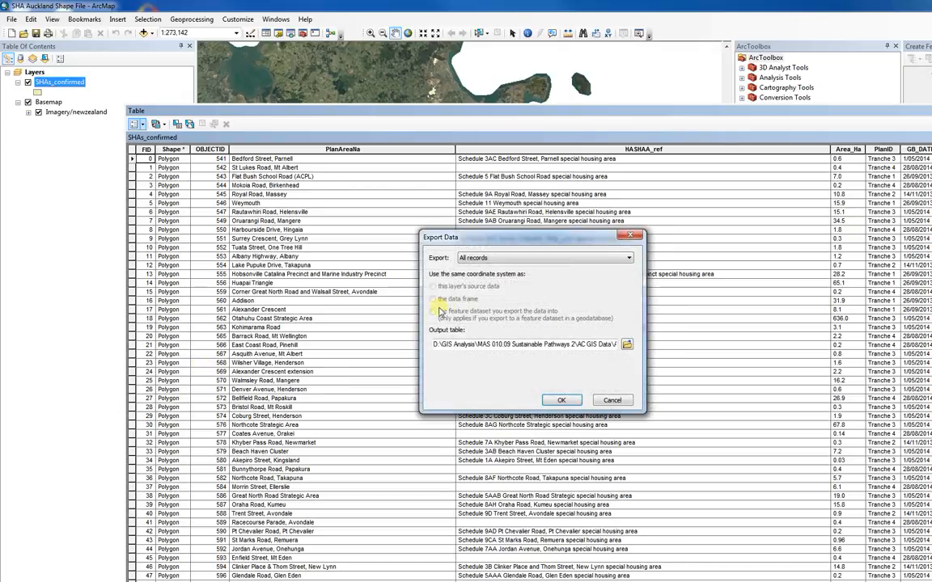
{"action": "left_click", "coordinate": [627, 345]}
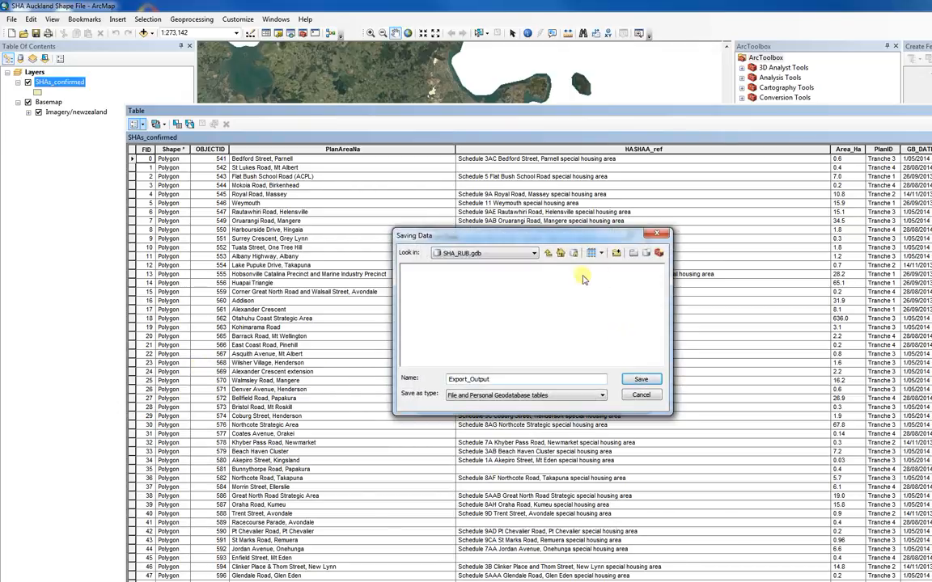
{"action": "left_click", "coordinate": [533, 254]}
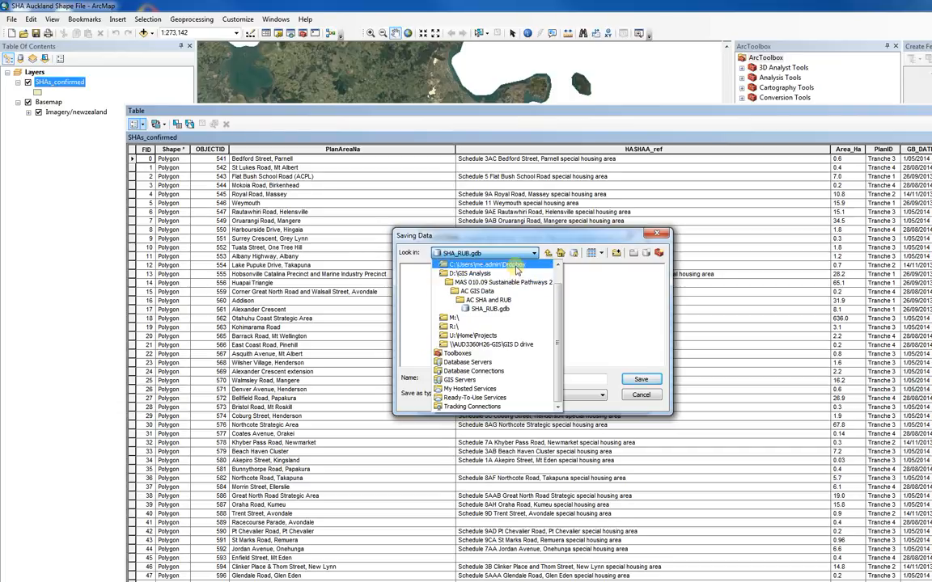
{"action": "left_click", "coordinate": [526, 288]}
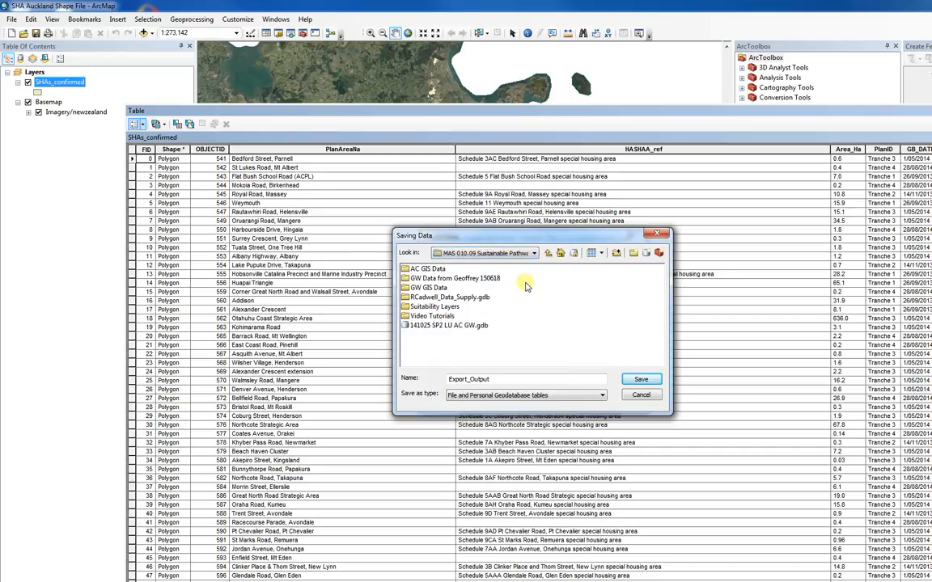
{"action": "left_click", "coordinate": [450, 316]}
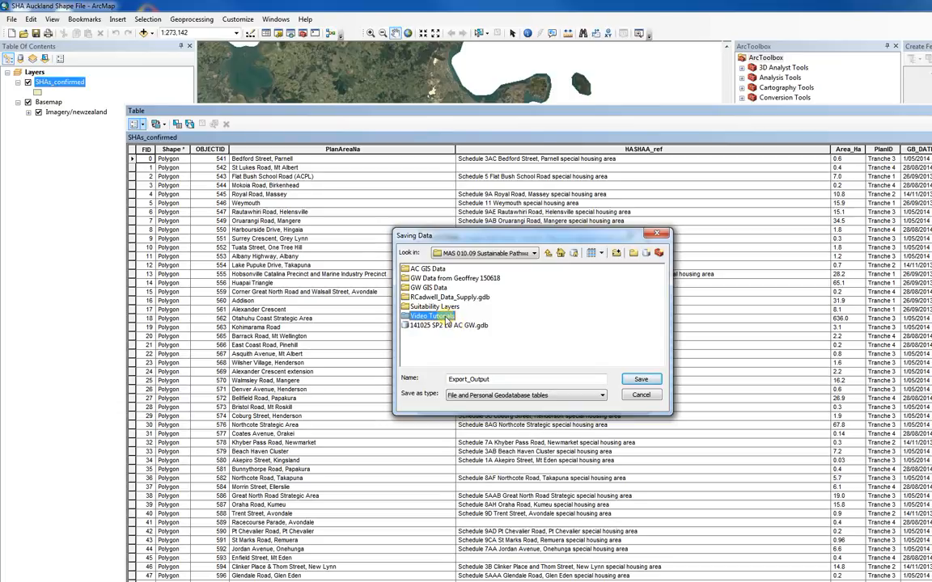
{"action": "double_click", "coordinate": [444, 317]}
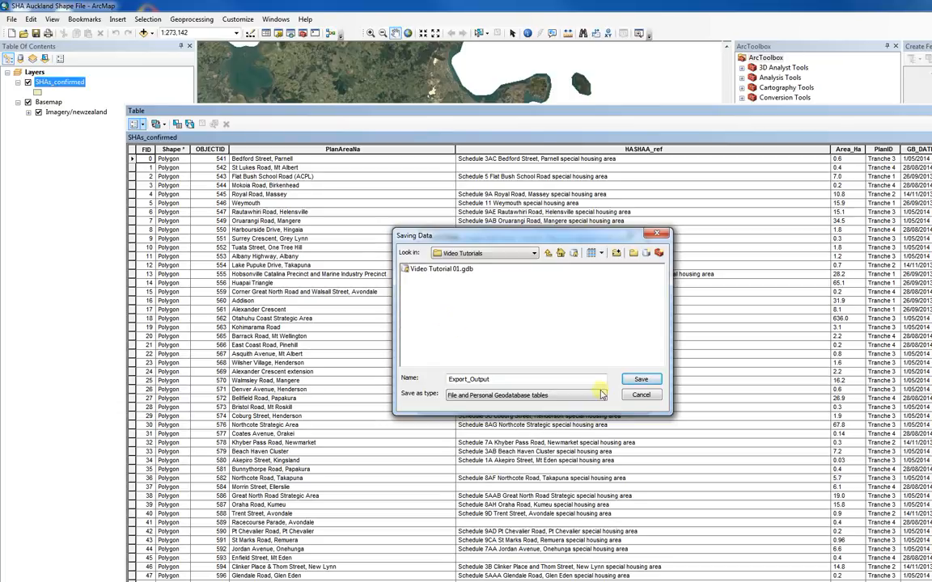
- Set the output type to Text File, save it as Export_Output.txt and run the export
{"action": "left_click", "coordinate": [600, 394]}
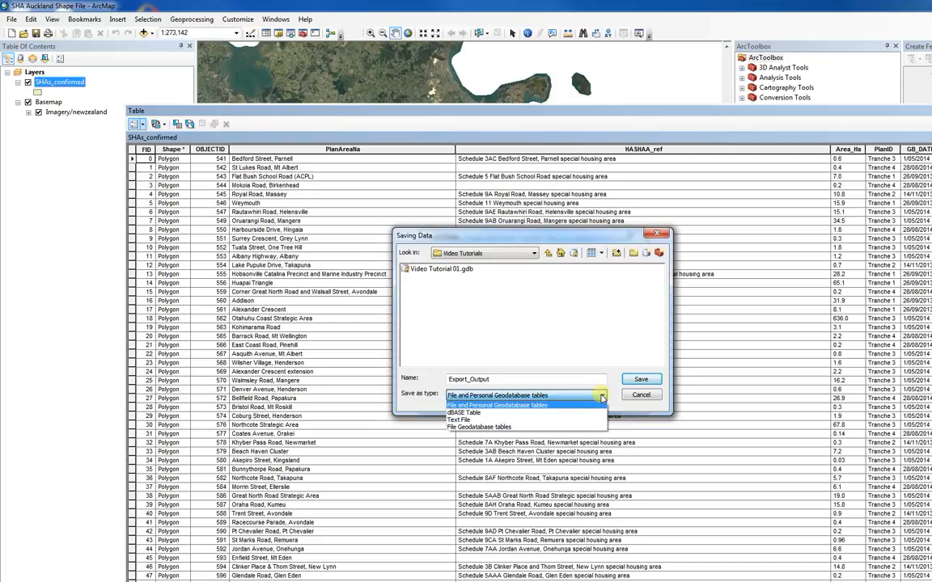
{"action": "left_click", "coordinate": [506, 421]}
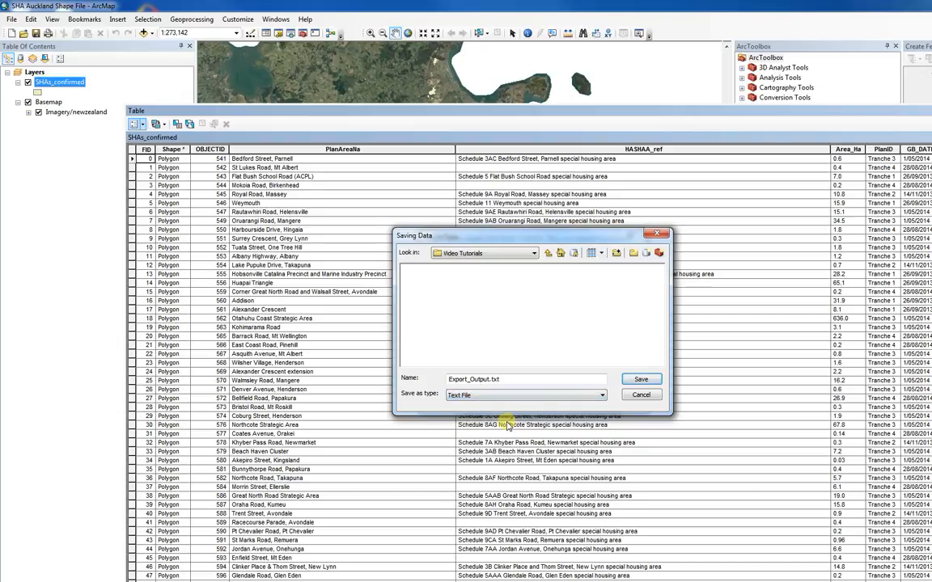
{"action": "left_click", "coordinate": [641, 380]}
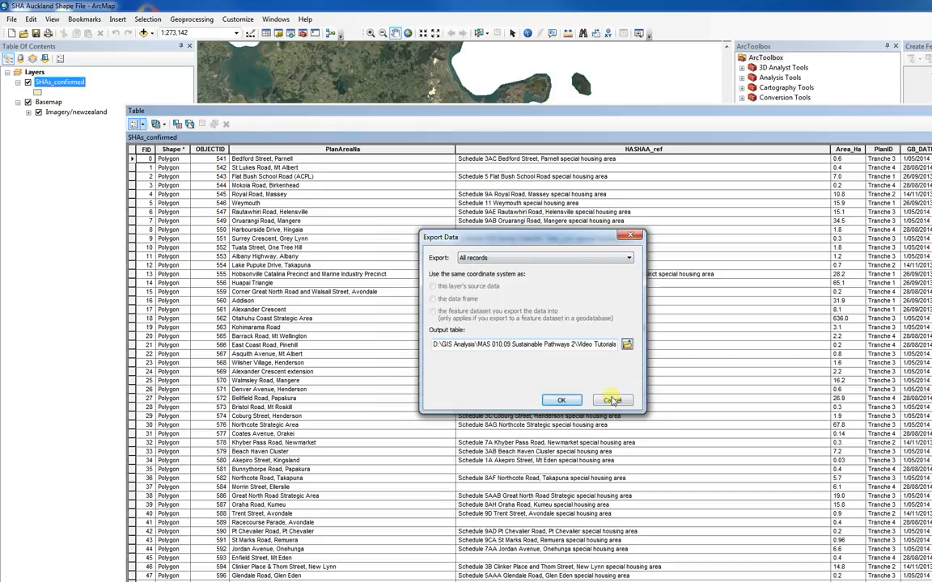
{"action": "left_click", "coordinate": [564, 401]}
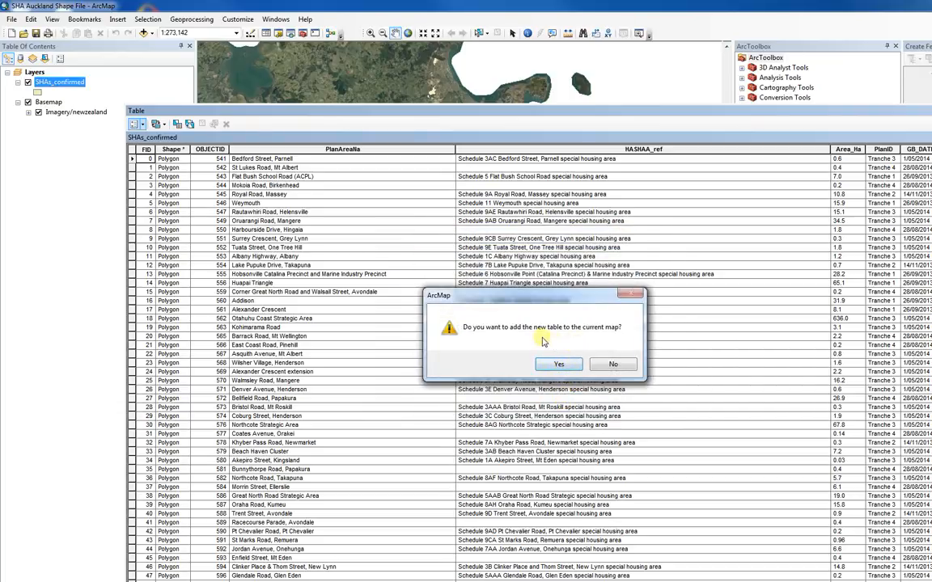
- Decline adding the exported table to the map and open the Export_Output text file from the Video Tutorials folder in Excel
{"action": "left_click", "coordinate": [614, 365]}
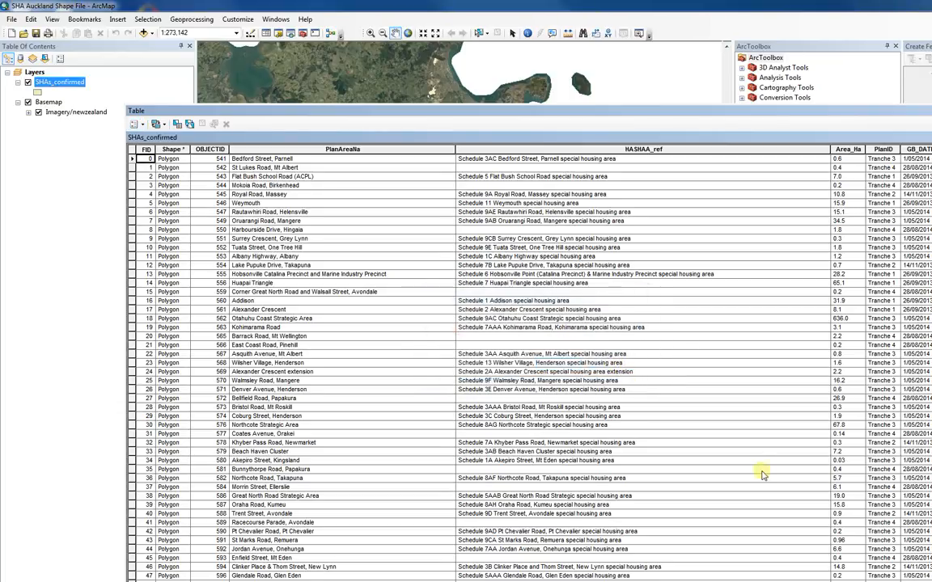
{"action": "right_click", "coordinate": [342, 149]}
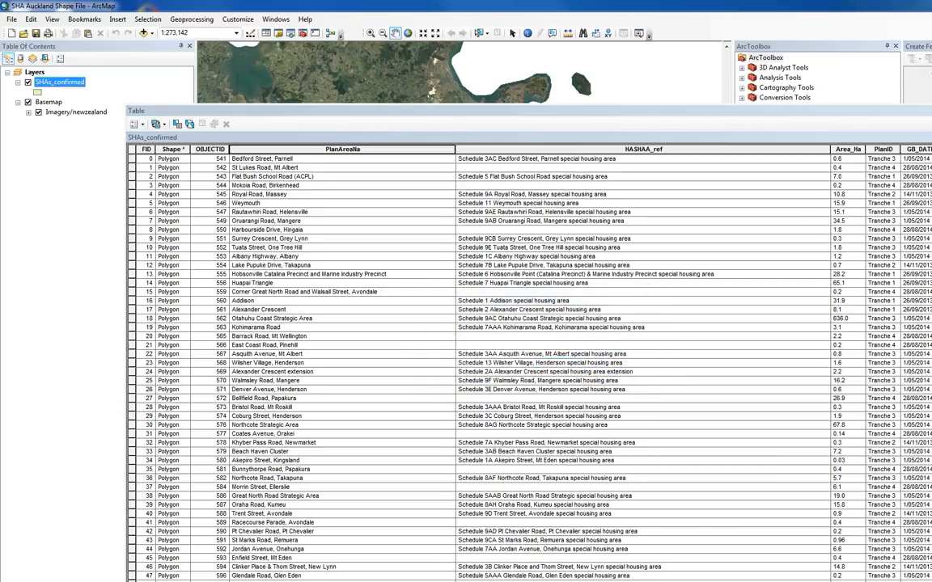
{"action": "left_click", "coordinate": [251, 579]}
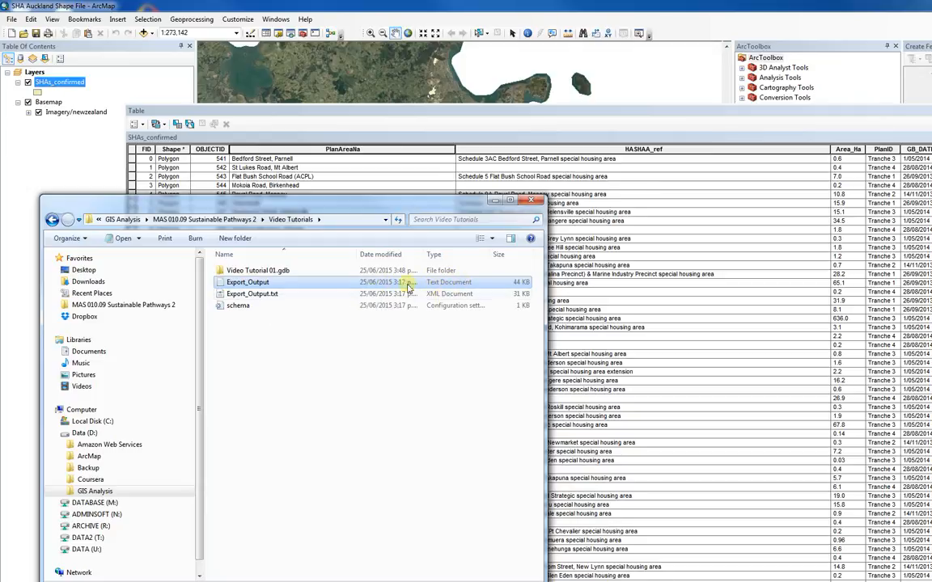
{"action": "right_click", "coordinate": [265, 282]}
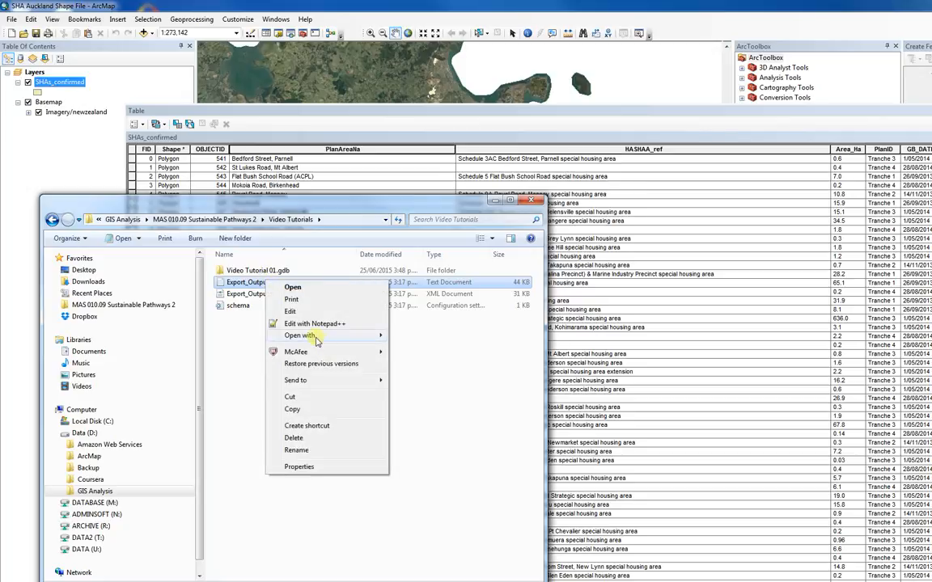
{"action": "mouse_move", "coordinate": [308, 335]}
{"action": "left_click", "coordinate": [421, 336]}
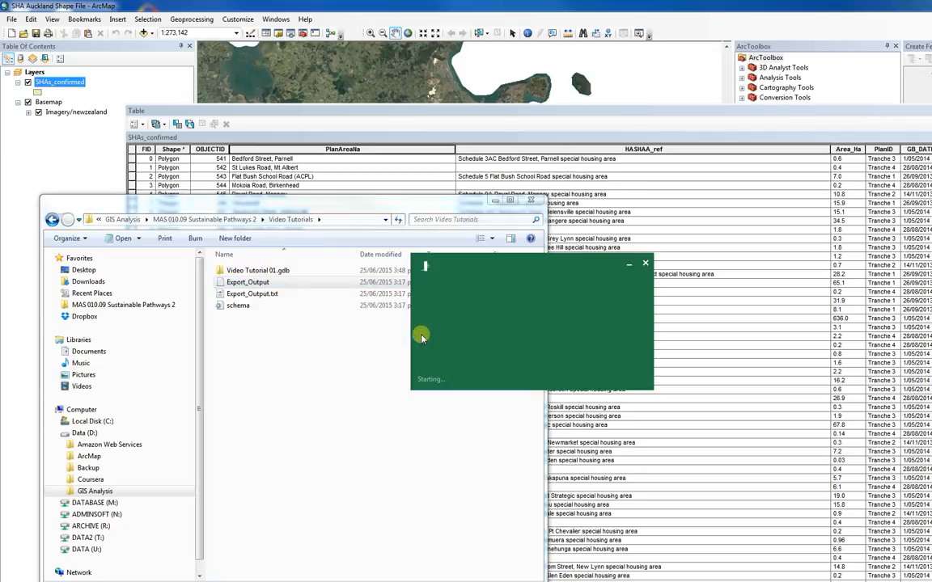
- Split column A into separate columns as delimited text, using only the comma as delimiter
{"action": "left_click", "coordinate": [354, 213]}
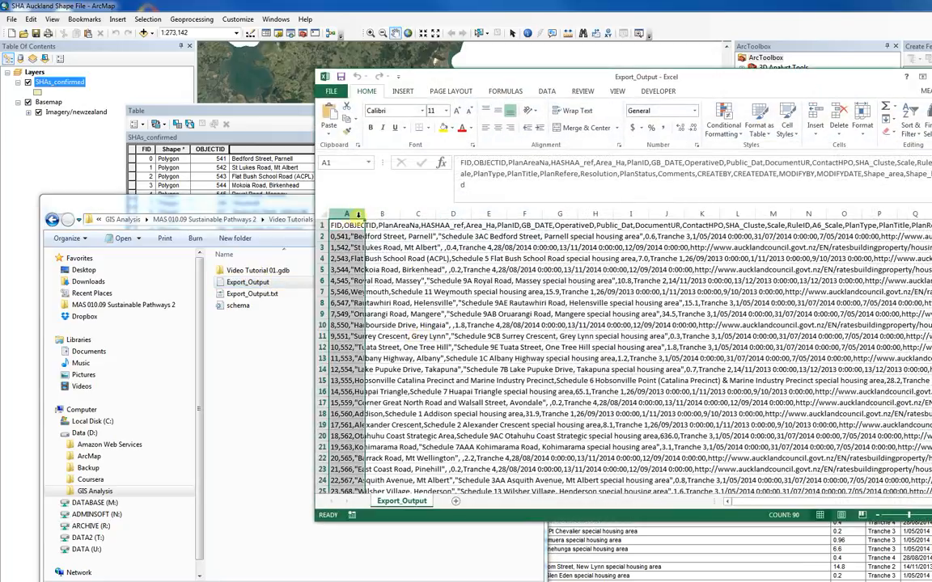
{"action": "left_click", "coordinate": [547, 91]}
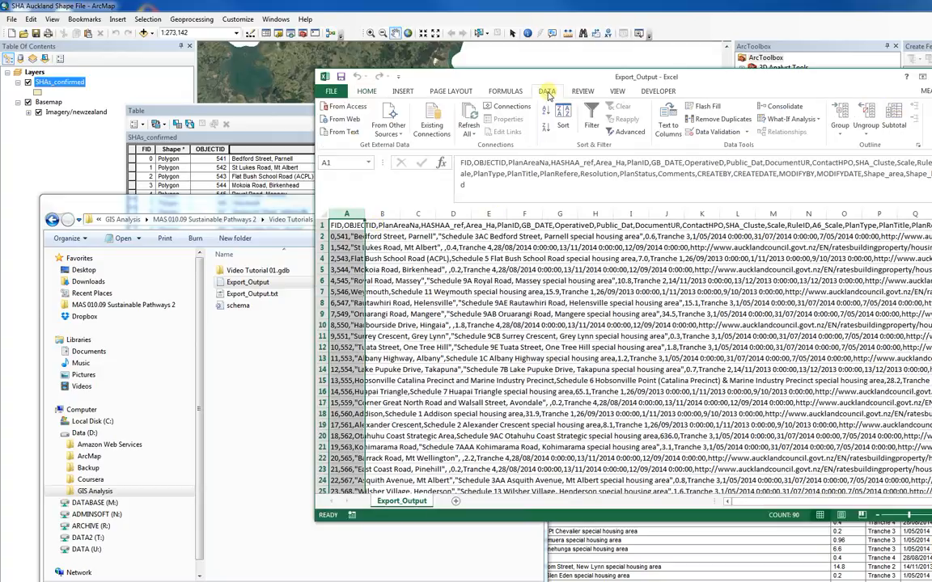
{"action": "left_click", "coordinate": [668, 125]}
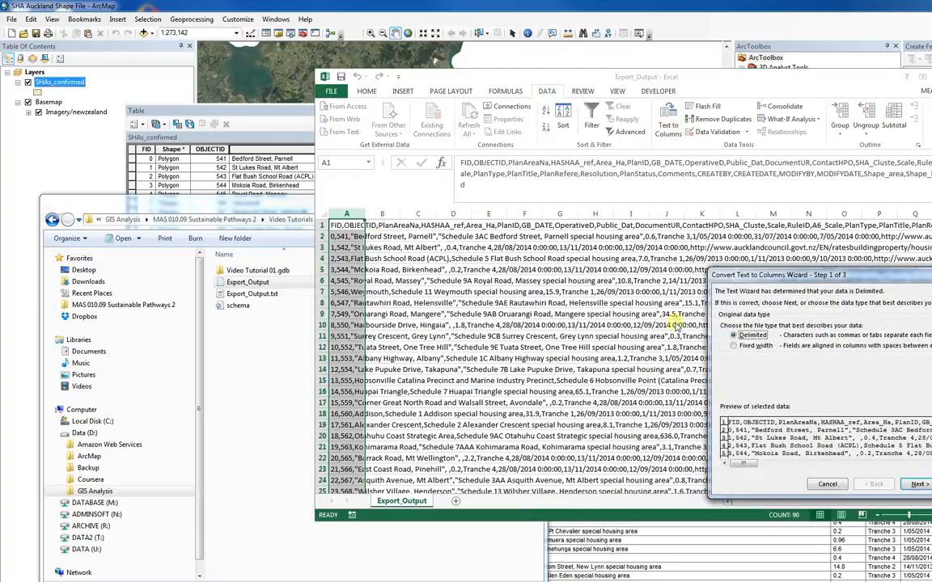
{"action": "left_click", "coordinate": [916, 483]}
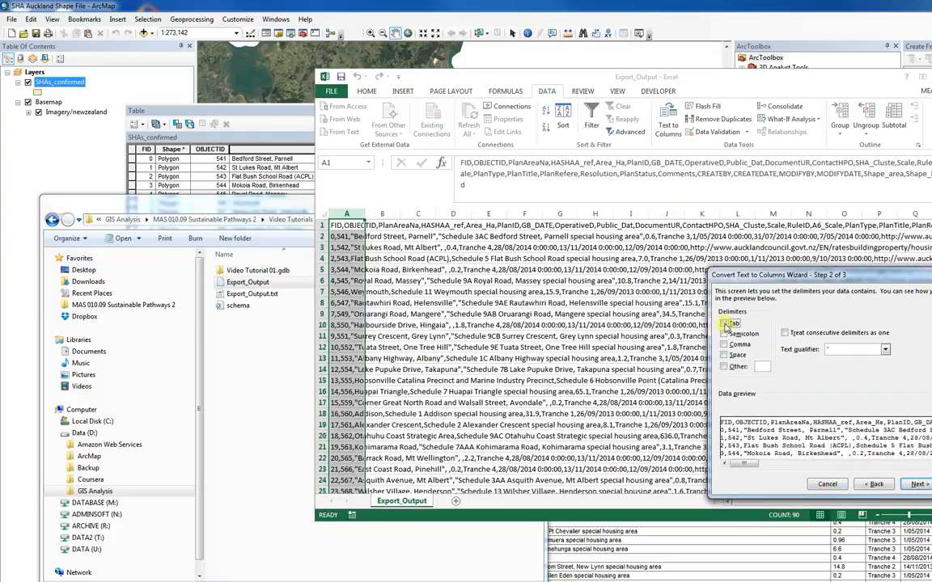
{"action": "left_click", "coordinate": [724, 345]}
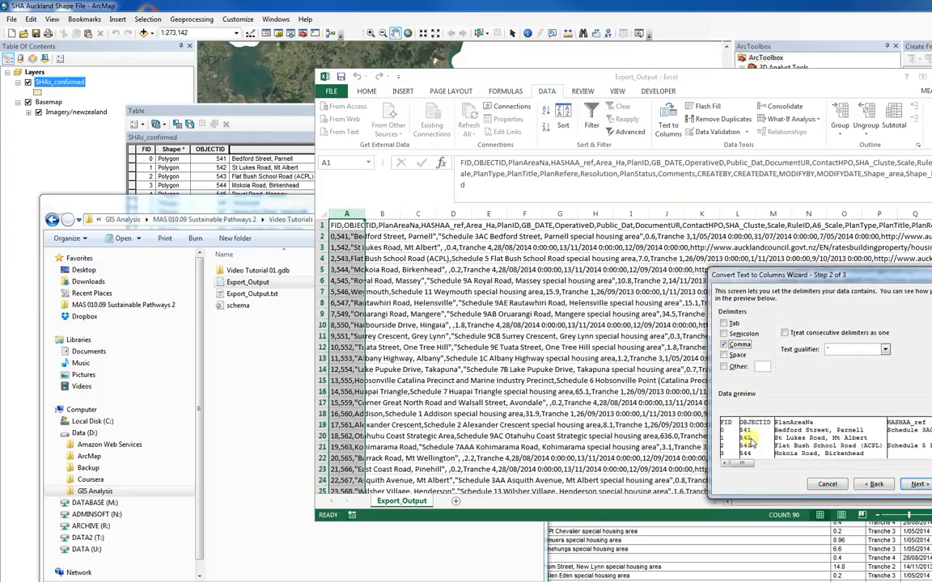
{"action": "left_click", "coordinate": [918, 485]}
{"action": "left_click", "coordinate": [931, 484]}
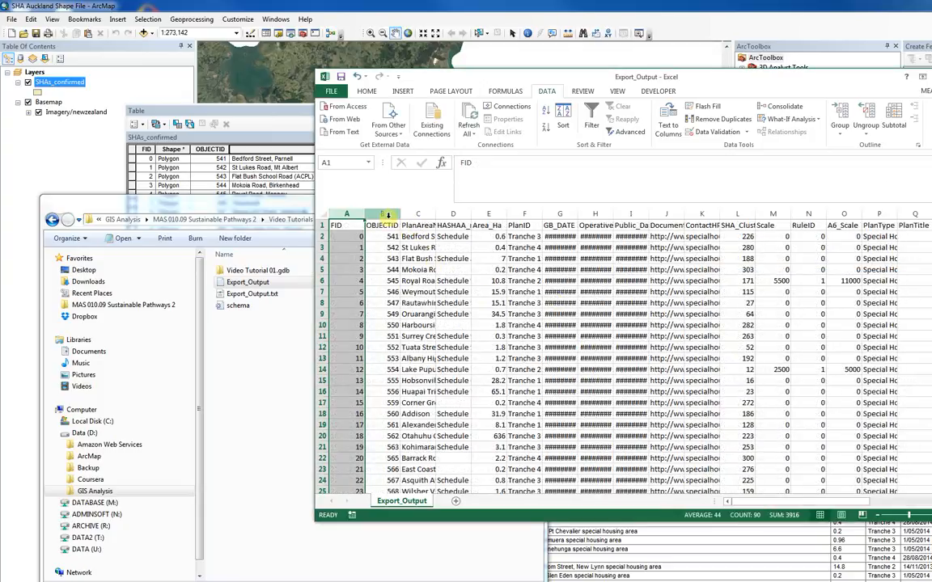
- Clear the contents of columns A to B and D to P, keeping the PlanAreaNa column
{"action": "left_click_drag", "start_coordinate": [382, 213], "coordinate": [349, 212]}
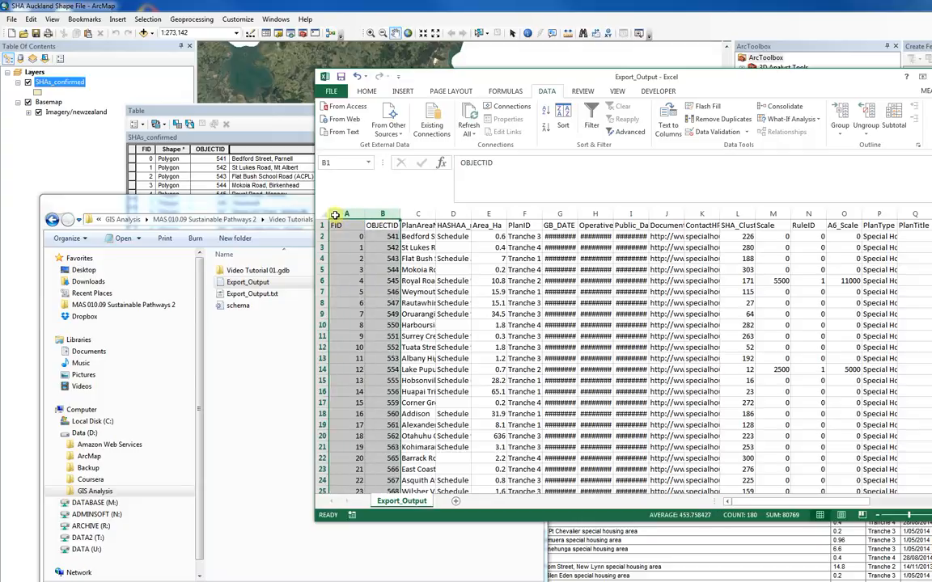
{"action": "key", "text": "Delete"}
{"action": "left_click", "coordinate": [427, 214]}
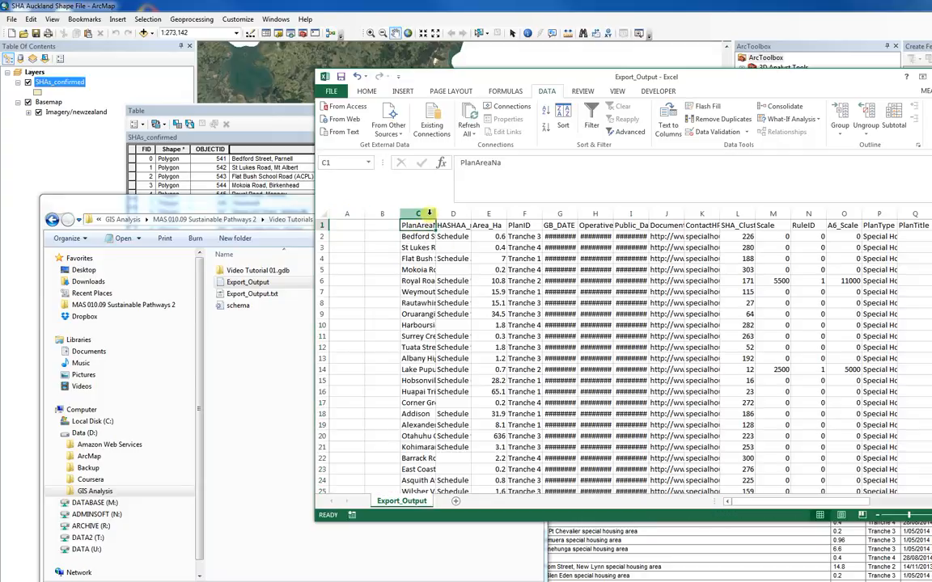
{"action": "left_click", "coordinate": [453, 214]}
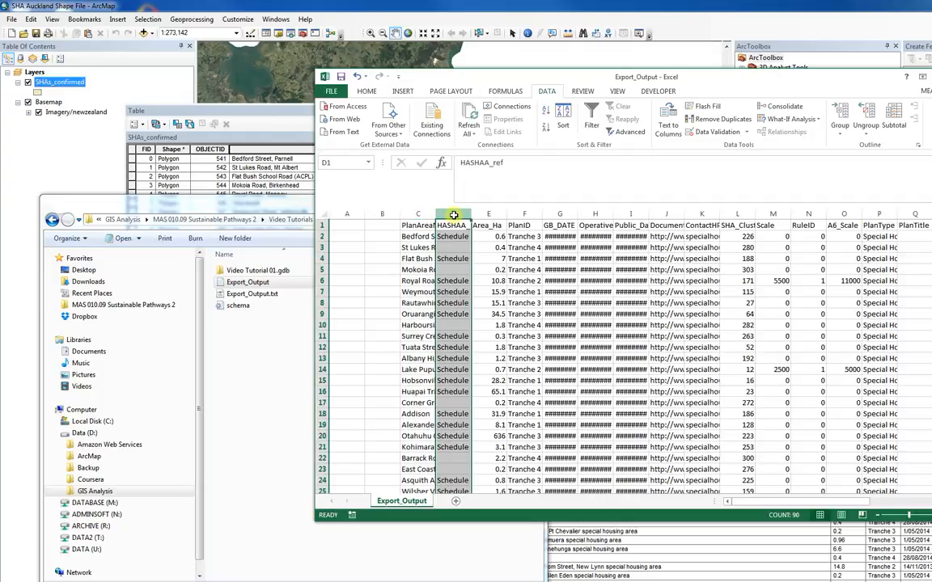
{"action": "left_click_drag", "start_coordinate": [456, 214], "coordinate": [880, 213]}
{"action": "key", "text": "Delete"}
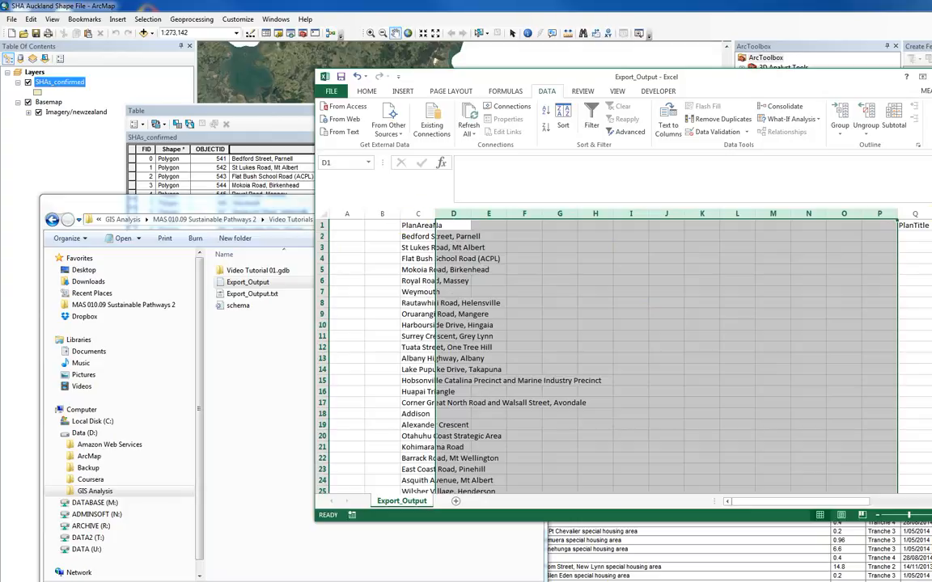
- Copy the PlanAreaNa column C into column H
{"action": "left_click", "coordinate": [417, 213]}
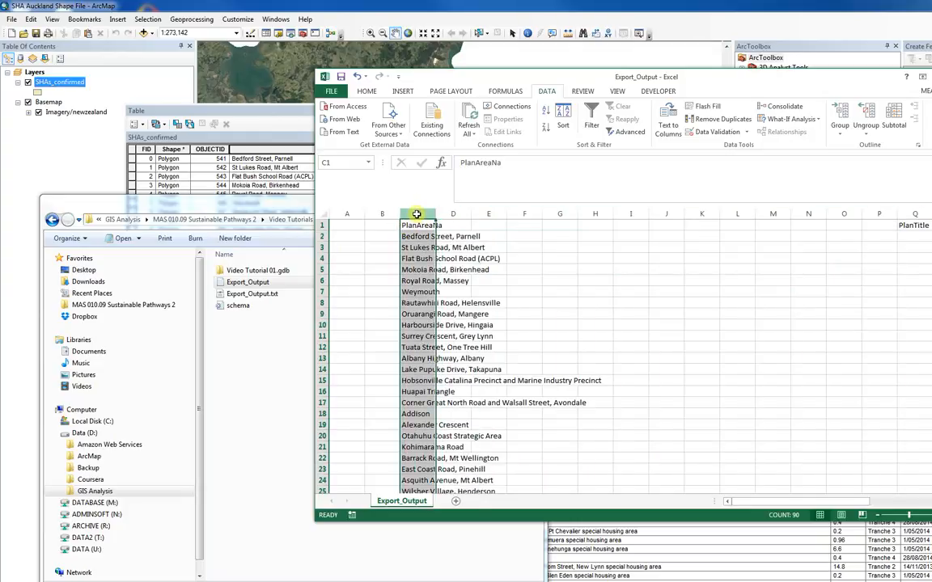
{"action": "key", "text": "ctrl+c"}
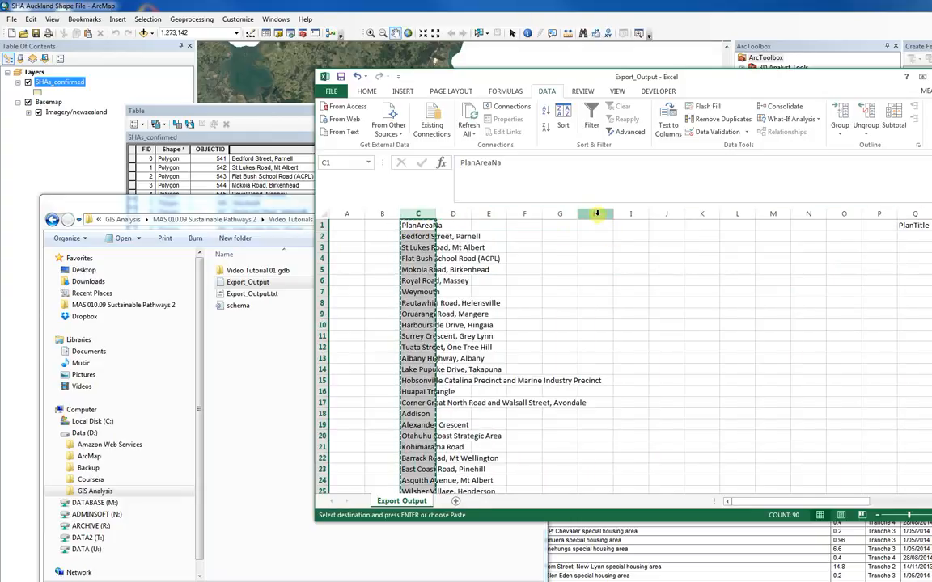
{"action": "left_click", "coordinate": [597, 215]}
{"action": "key", "text": "ctrl+v"}
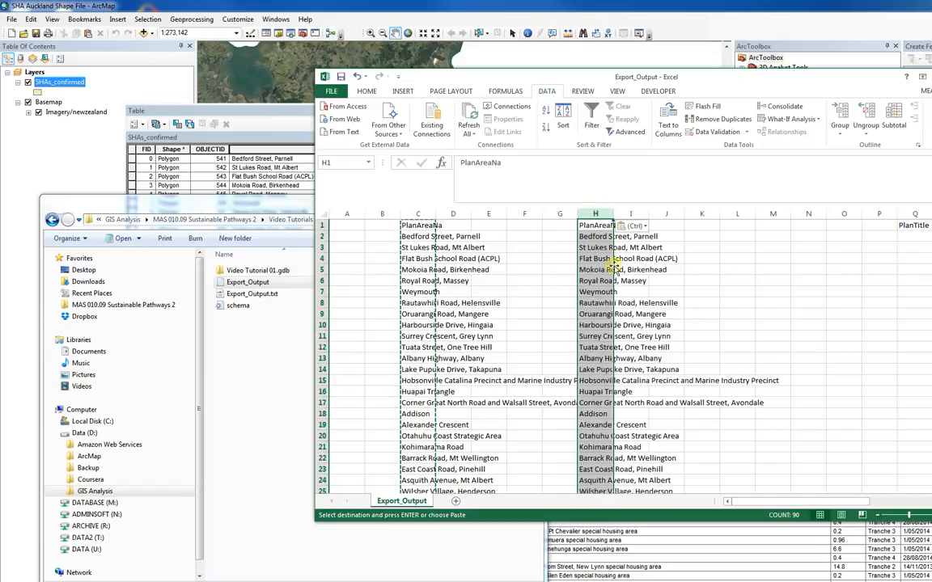
{"action": "key", "text": "Down"}
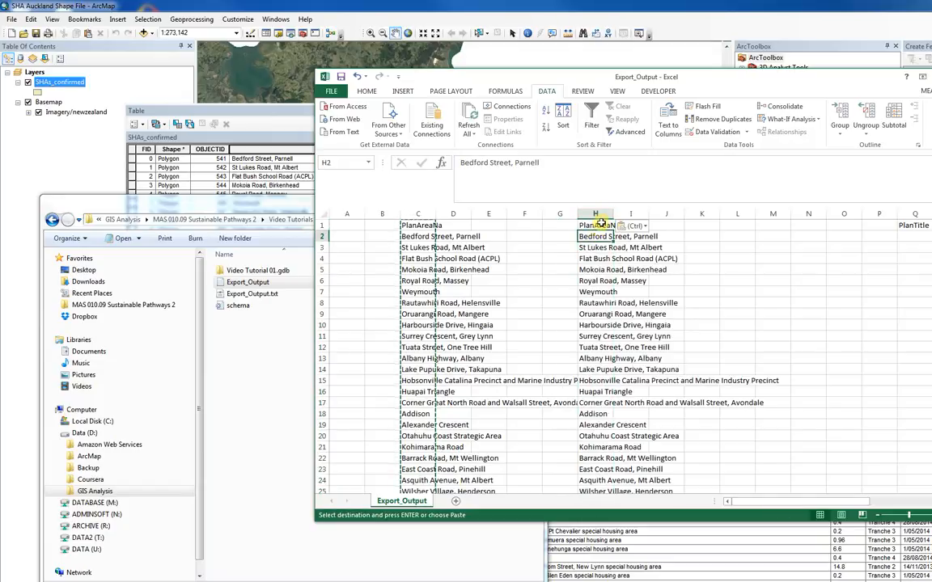
- Remove the duplicate values from the copied plan area names in column H
{"action": "left_click", "coordinate": [597, 215]}
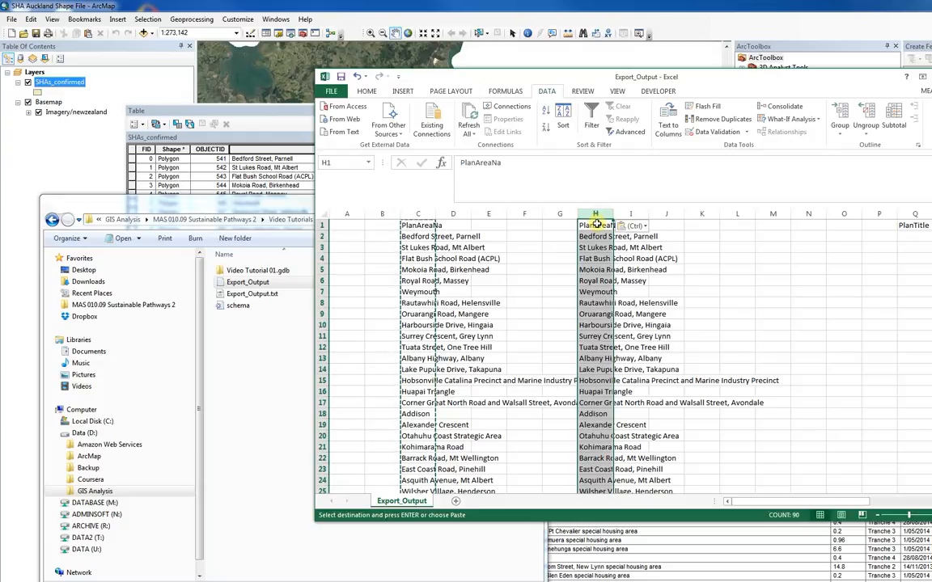
{"action": "left_click", "coordinate": [712, 119]}
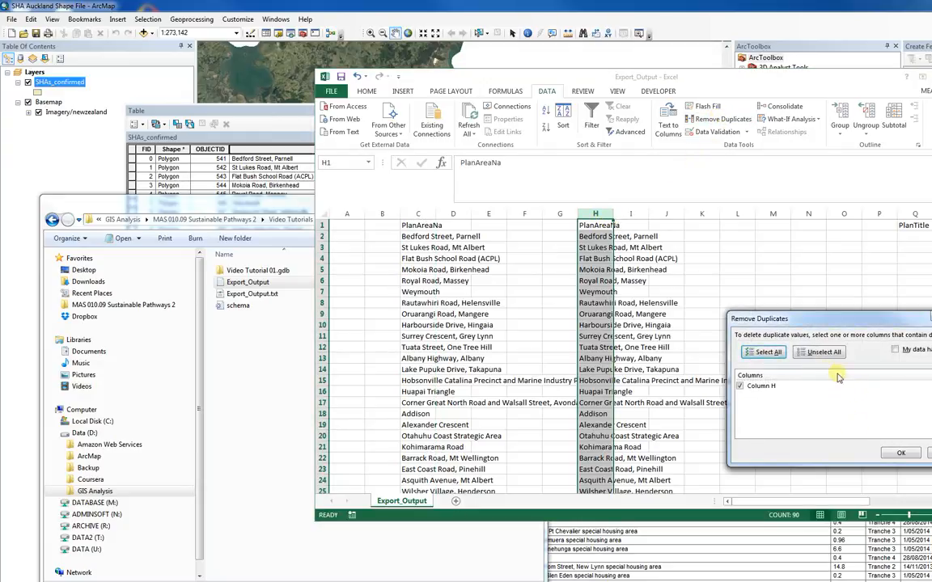
{"action": "left_click", "coordinate": [901, 454]}
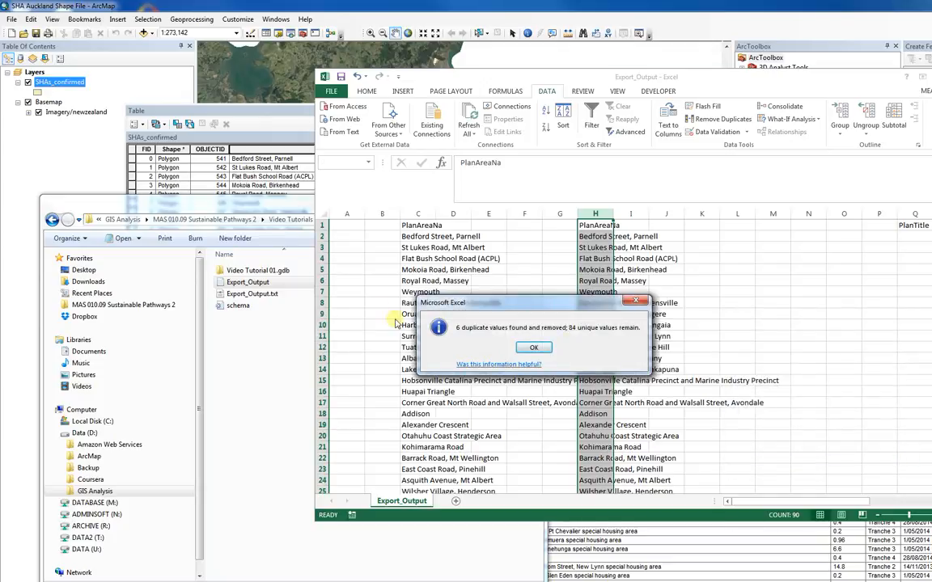
{"action": "left_click", "coordinate": [536, 349]}
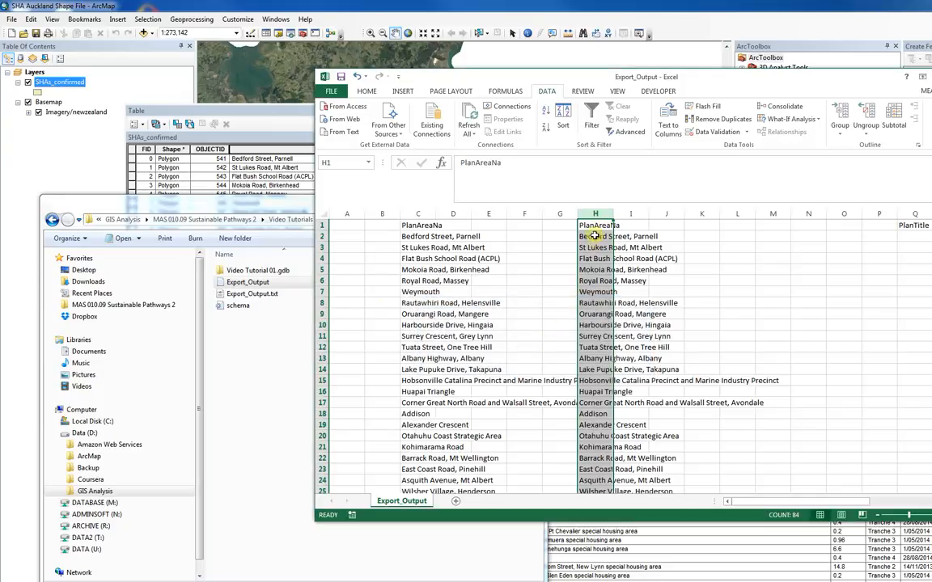
- Enter 0 in cell I2 and format column I as Number without decimal places
{"action": "left_click", "coordinate": [630, 236]}
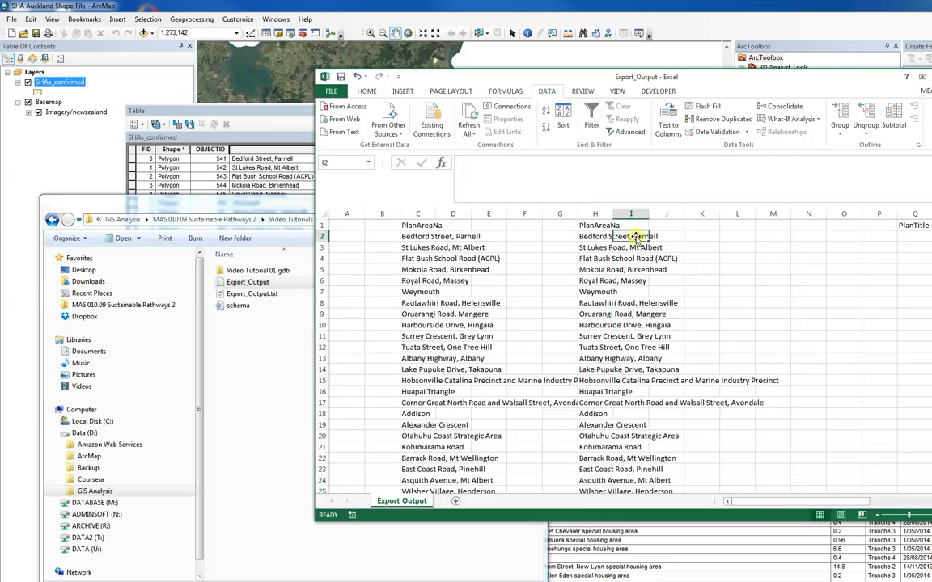
{"action": "type", "text": "0"}
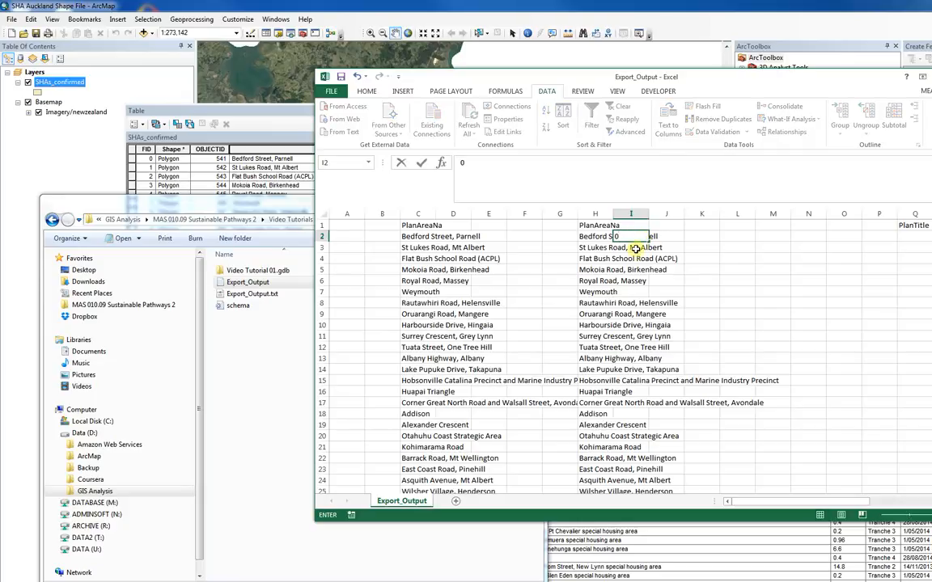
{"action": "left_click", "coordinate": [639, 245]}
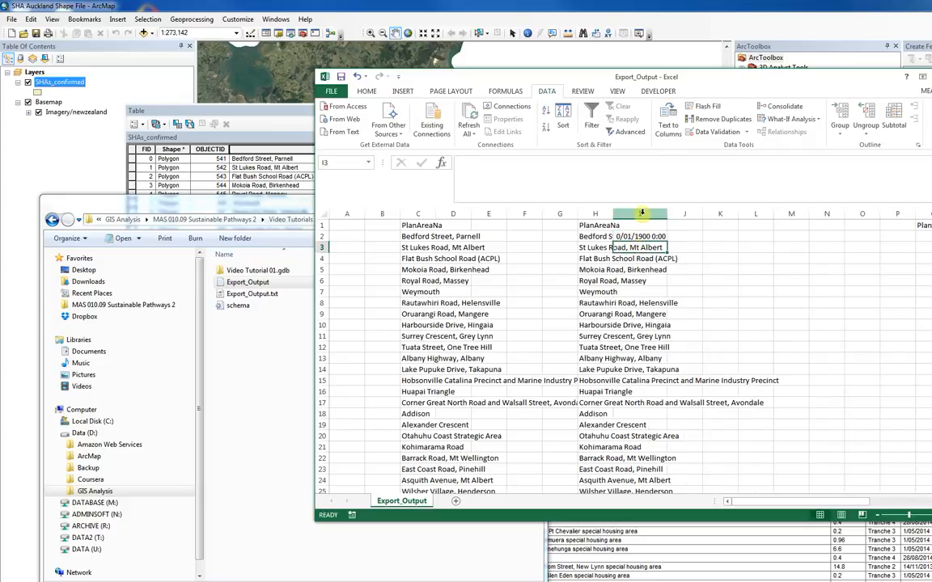
{"action": "left_click", "coordinate": [639, 213]}
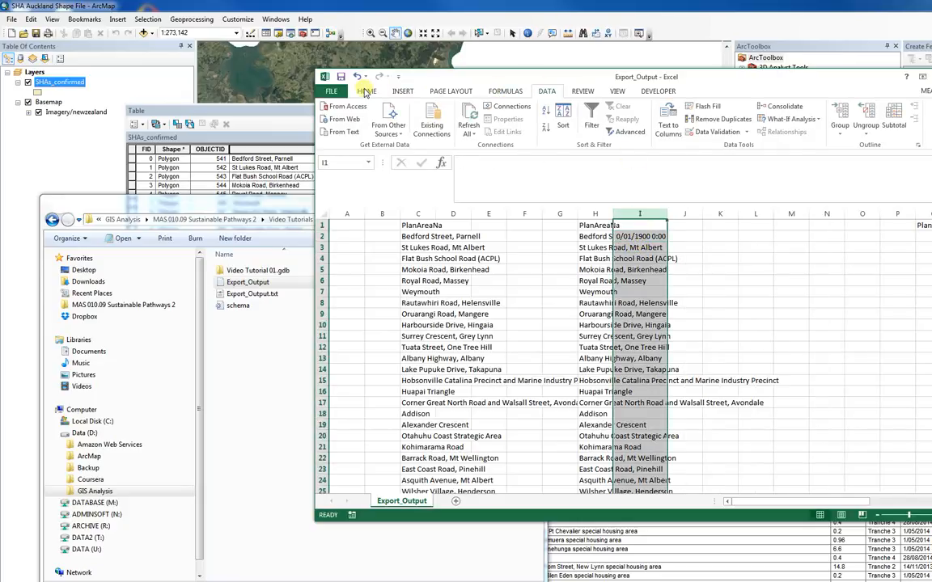
{"action": "left_click", "coordinate": [366, 92]}
{"action": "left_click", "coordinate": [694, 111]}
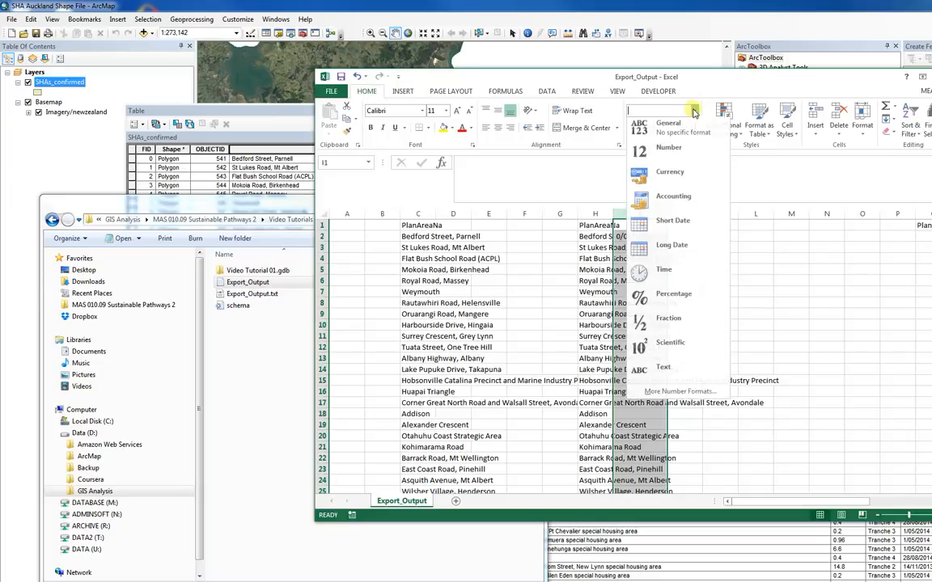
{"action": "left_click", "coordinate": [684, 150]}
{"action": "left_click", "coordinate": [680, 129]}
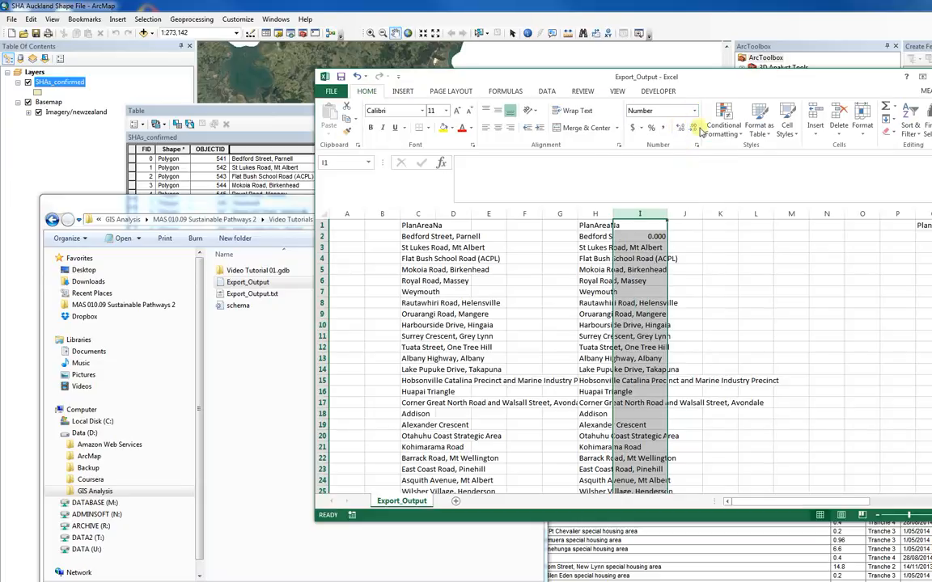
{"action": "left_click", "coordinate": [696, 131]}
- Enter 1 in cell I3 and fill the number series down column I to 82 in row 84
{"action": "left_click", "coordinate": [652, 236]}
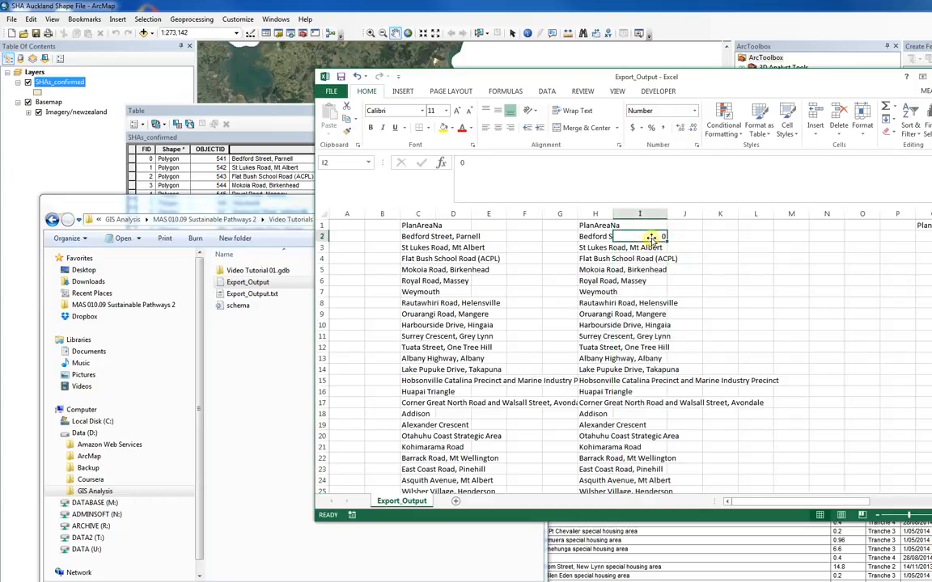
{"action": "left_click", "coordinate": [652, 248]}
{"action": "type", "text": "1"}
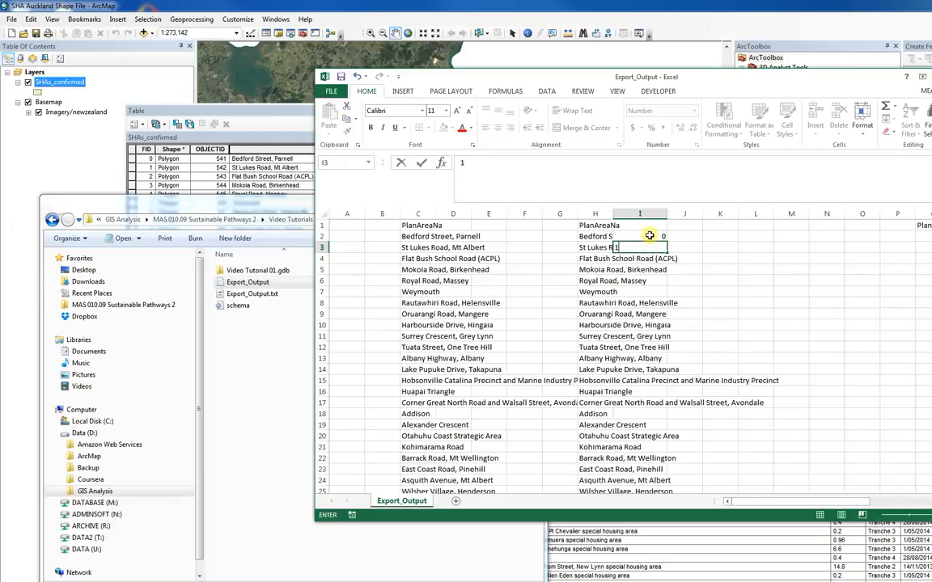
{"action": "left_click", "coordinate": [661, 235]}
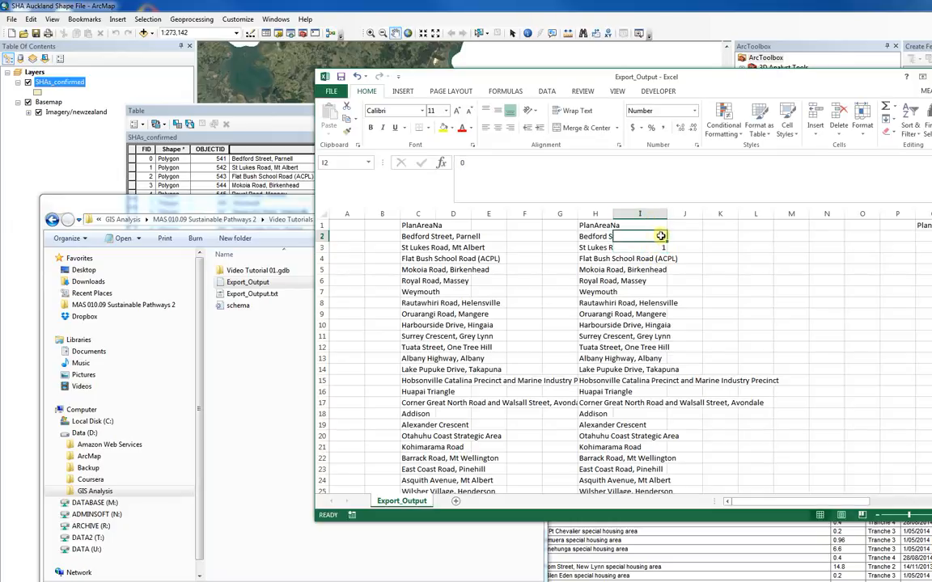
{"action": "left_click_drag", "start_coordinate": [661, 235], "coordinate": [651, 473]}
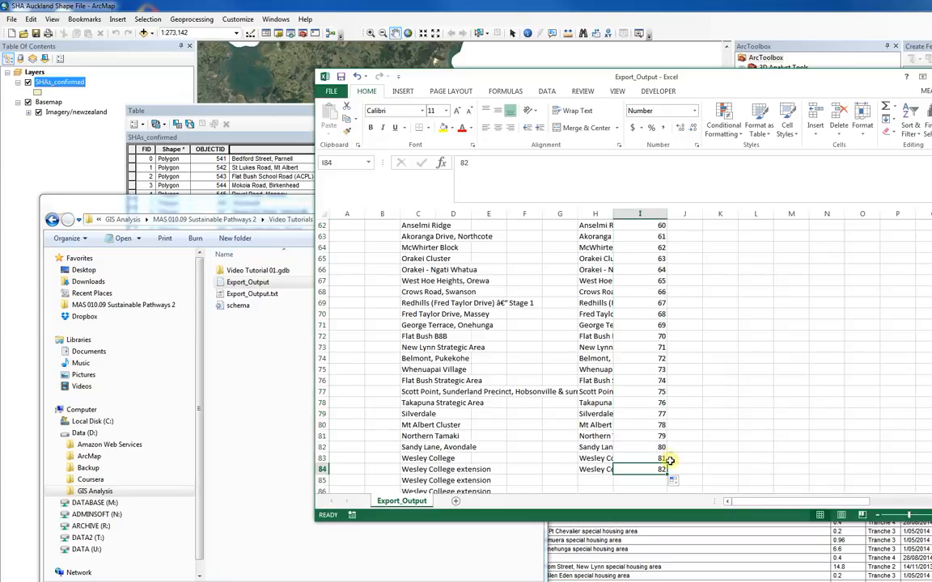
{"action": "scroll", "coordinate": [670, 458], "scroll_direction": "up", "scroll_amount": 5}
{"action": "scroll", "coordinate": [670, 455], "scroll_direction": "up", "scroll_amount": 15}
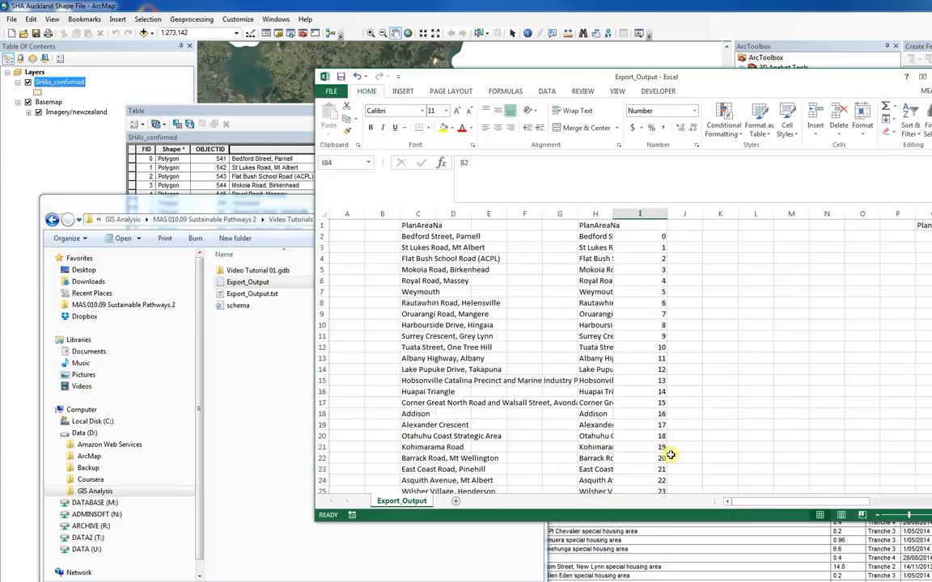
{"action": "left_click", "coordinate": [648, 235]}
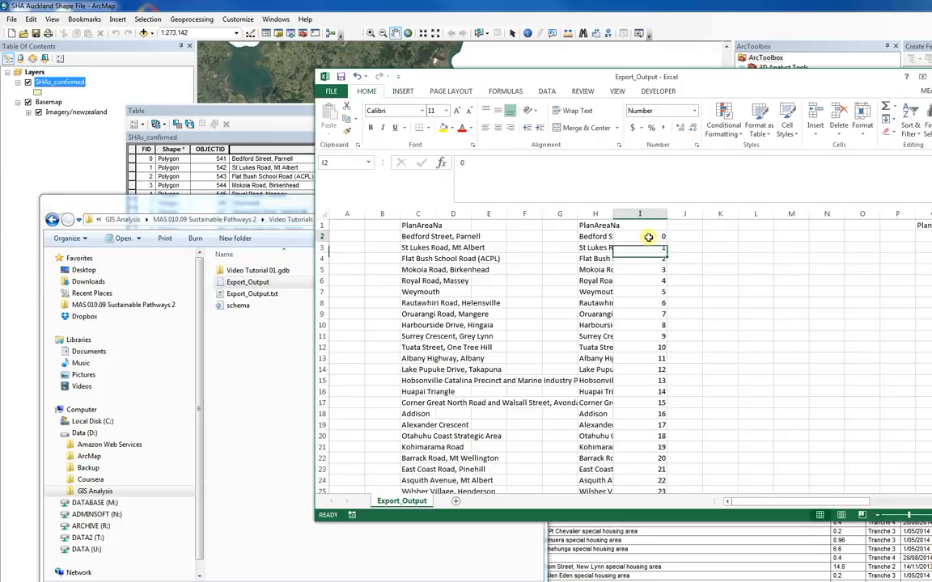
- Enter the formula =INDEX($I$2:$I$84, MATCH(C2,$H$2:$H$84,0)) in cell D2
{"action": "left_click", "coordinate": [419, 234]}
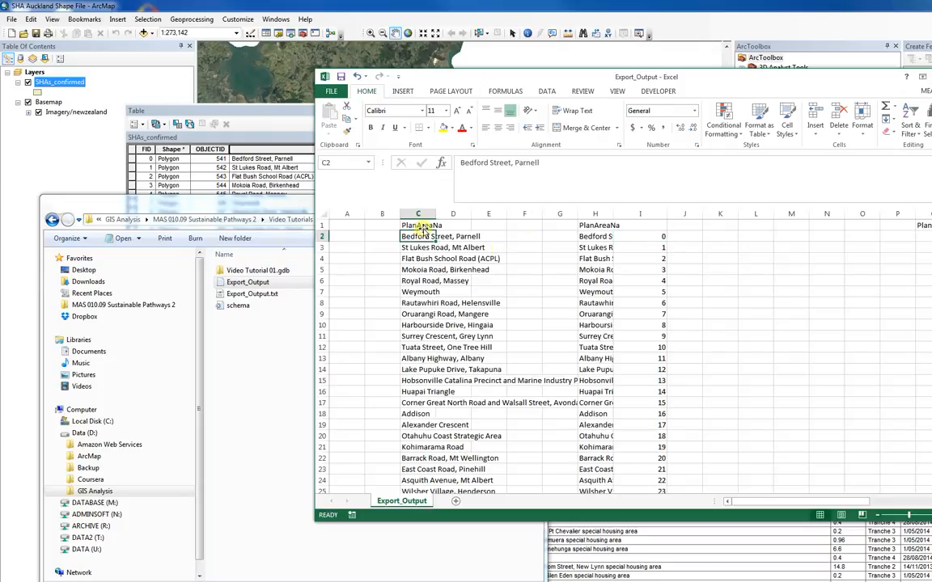
{"action": "left_click", "coordinate": [454, 235]}
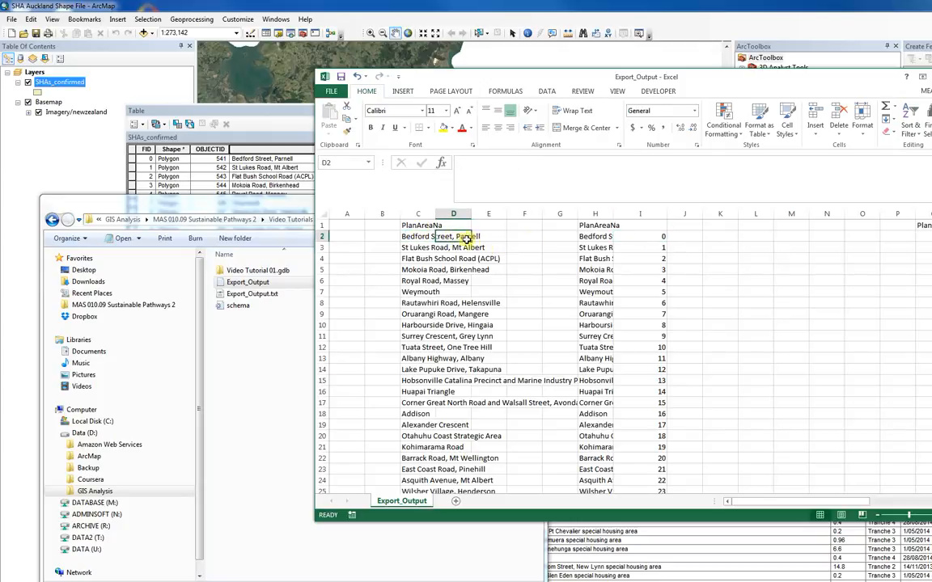
{"action": "left_click", "coordinate": [473, 163]}
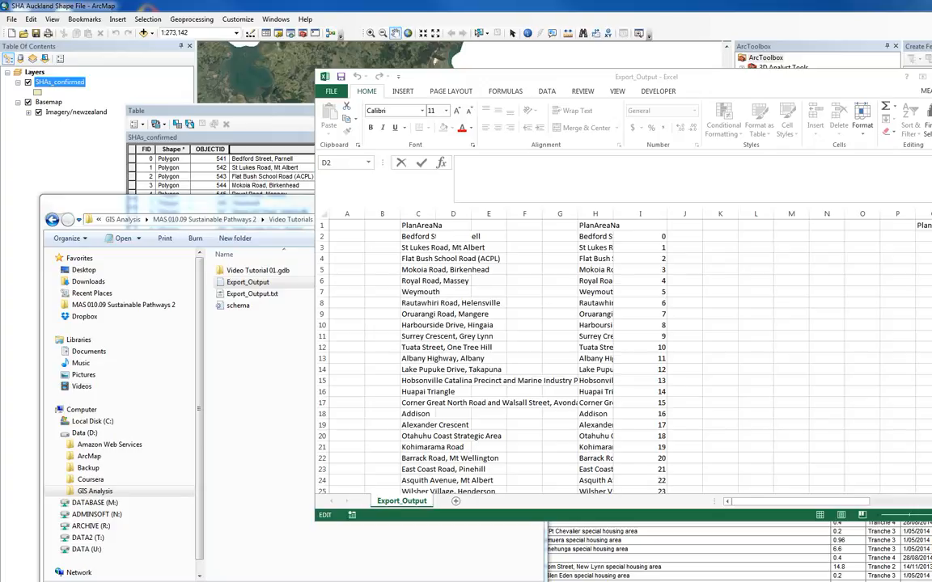
{"action": "left_click", "coordinate": [468, 161]}
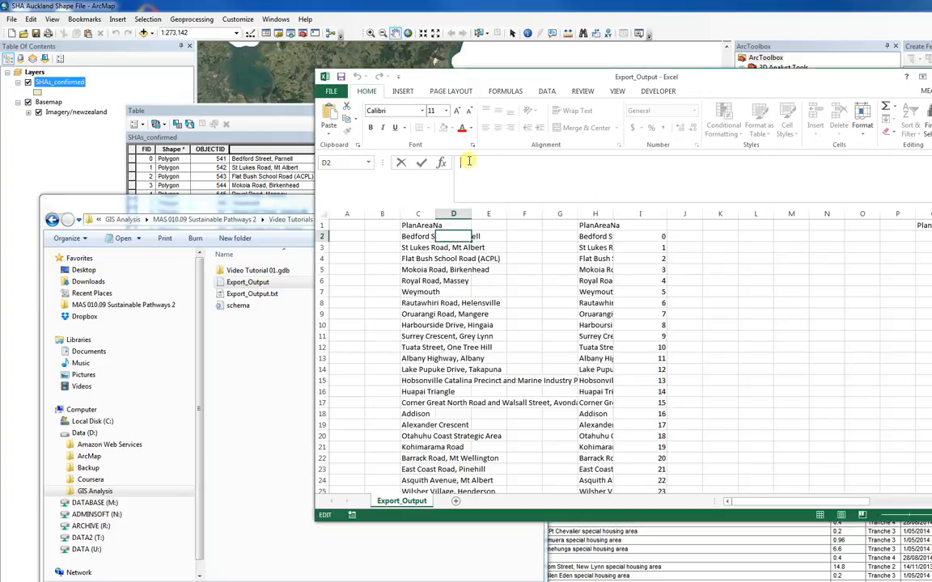
{"action": "type", "text": "=INDEX($I$2:$I$84, MATCH(C2,$H$2:$H$84,0))"}
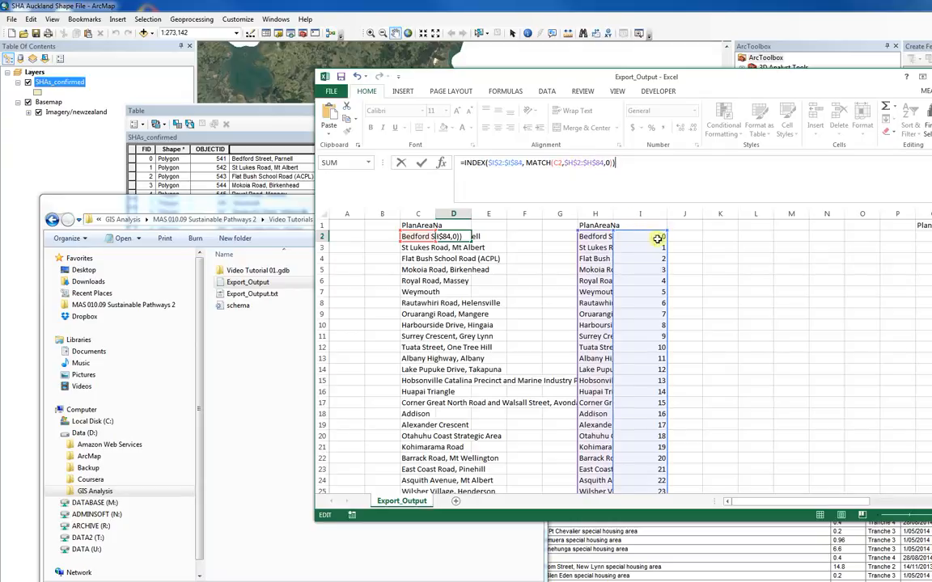
{"action": "left_click", "coordinate": [464, 236]}
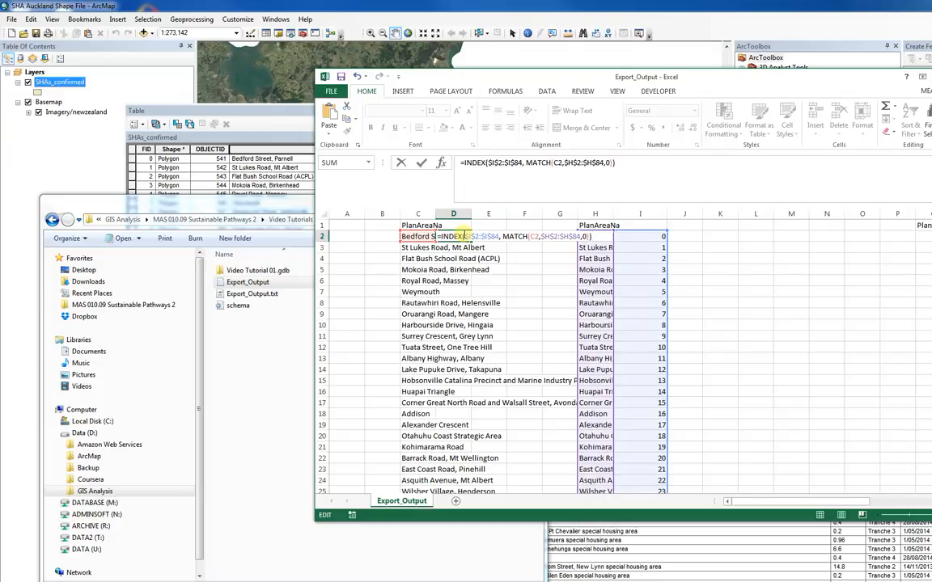
{"action": "key", "text": "Escape"}
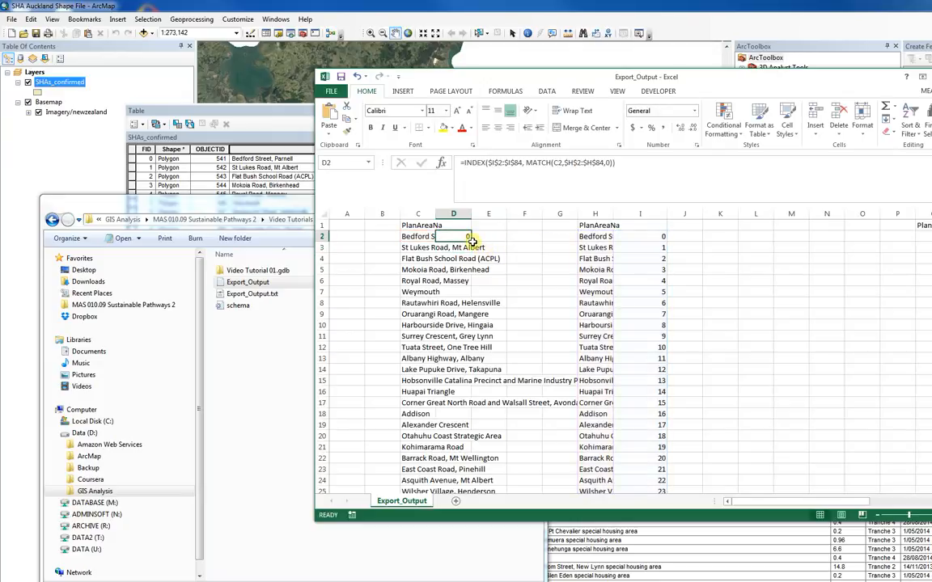
- Fill the lookup formula from D2 down column D to row 90
{"action": "left_click_drag", "start_coordinate": [472, 241], "coordinate": [463, 476]}
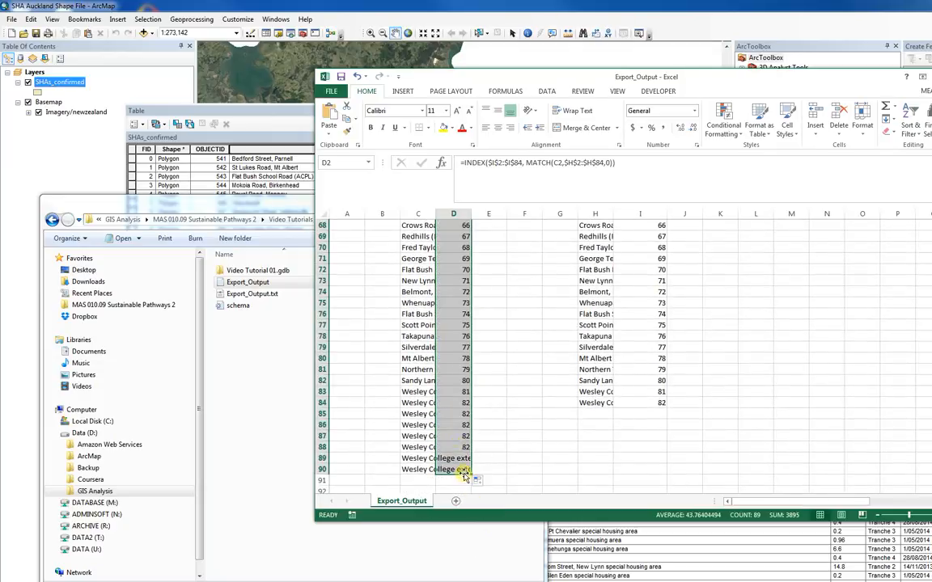
{"action": "left_click", "coordinate": [419, 403]}
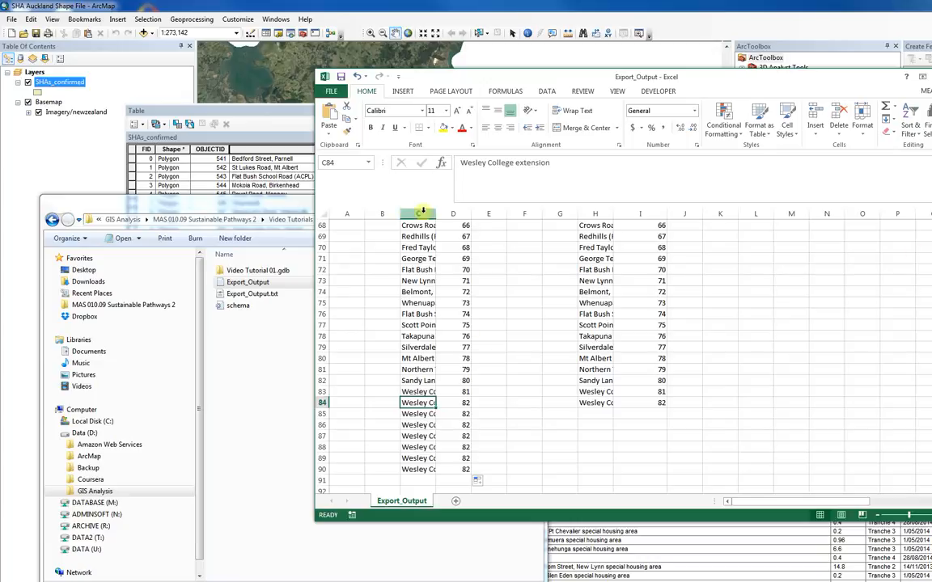
{"action": "left_click", "coordinate": [453, 213]}
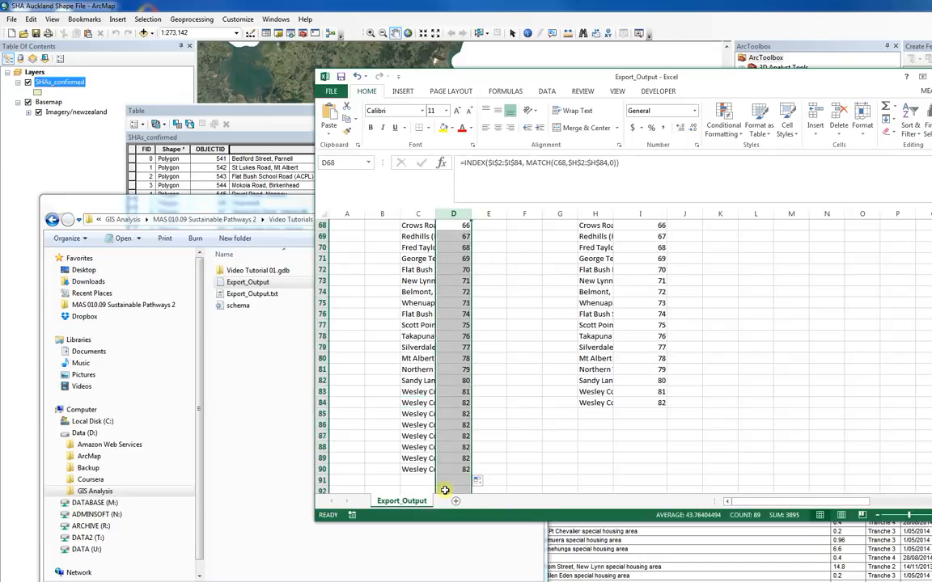
{"action": "scroll", "coordinate": [453, 405], "scroll_direction": "up", "scroll_amount": 20}
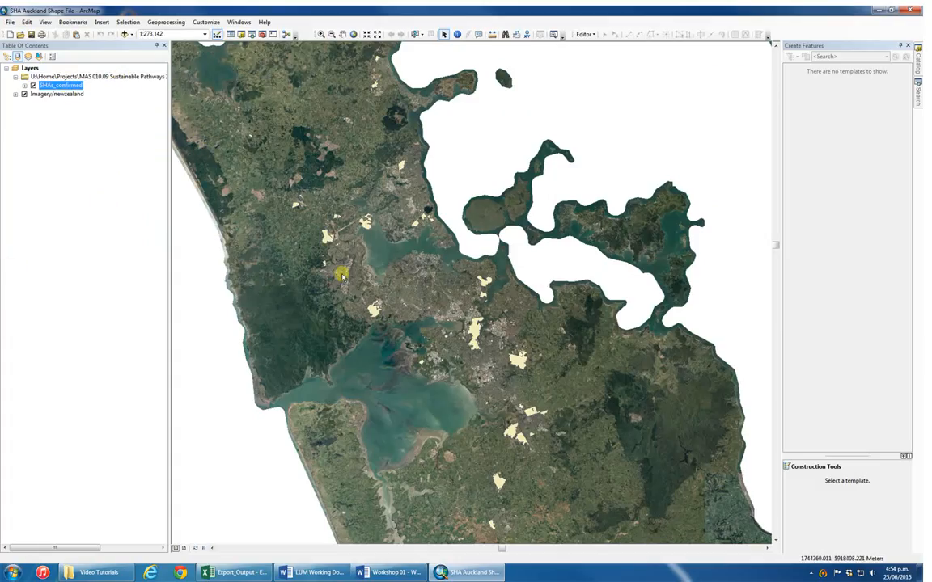
- Switch to ArcMap and add a field named rasterid to the SHAs_confirmed attribute table
{"action": "right_click", "coordinate": [68, 86]}
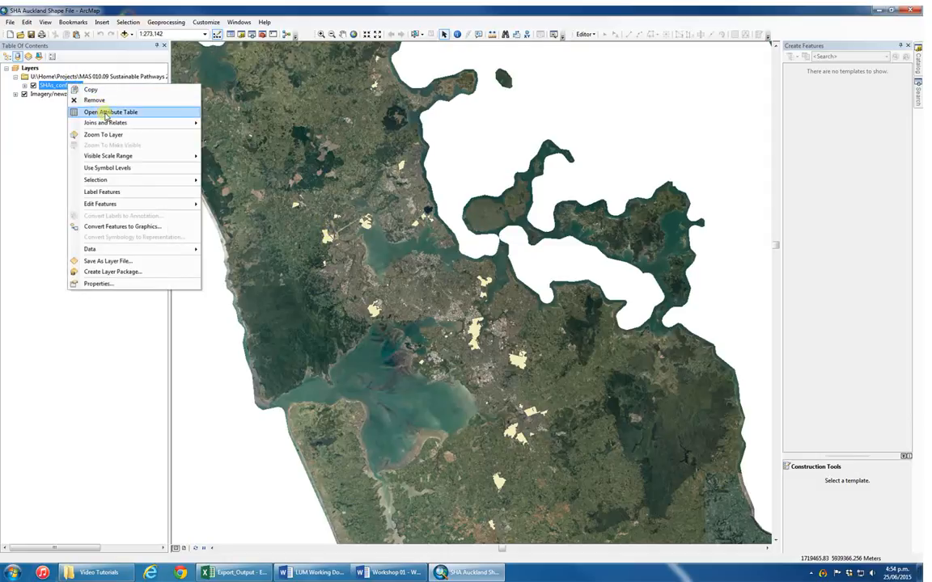
{"action": "left_click", "coordinate": [105, 116]}
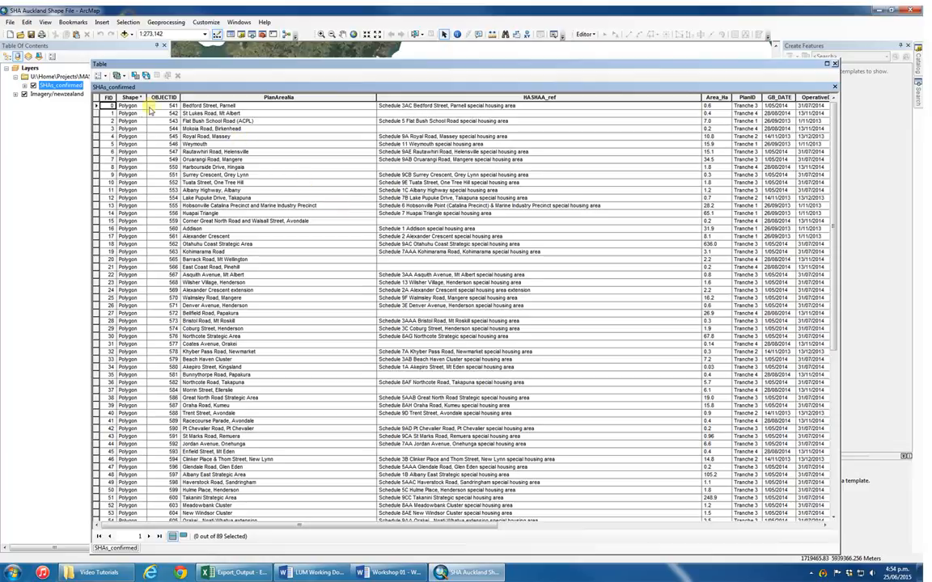
{"action": "left_click", "coordinate": [100, 75]}
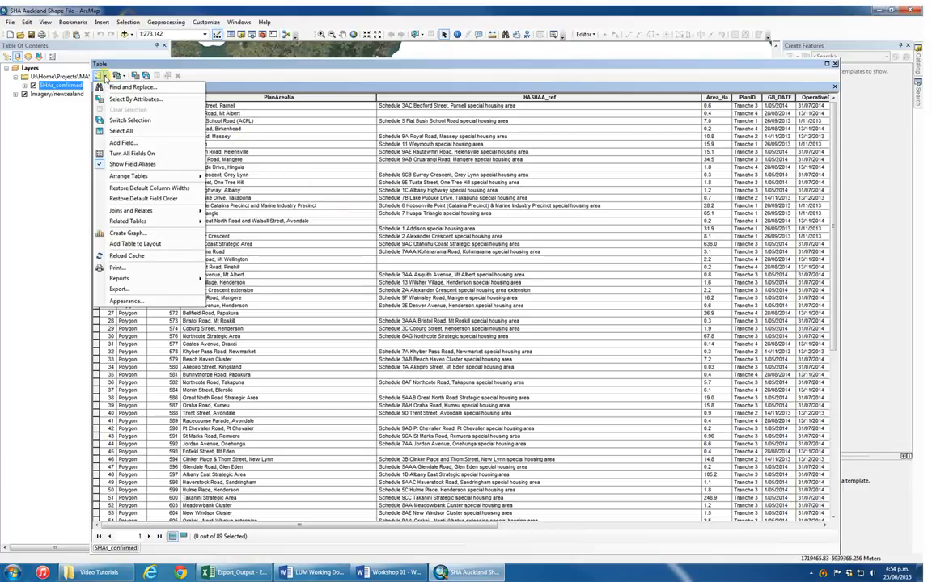
{"action": "left_click", "coordinate": [123, 143]}
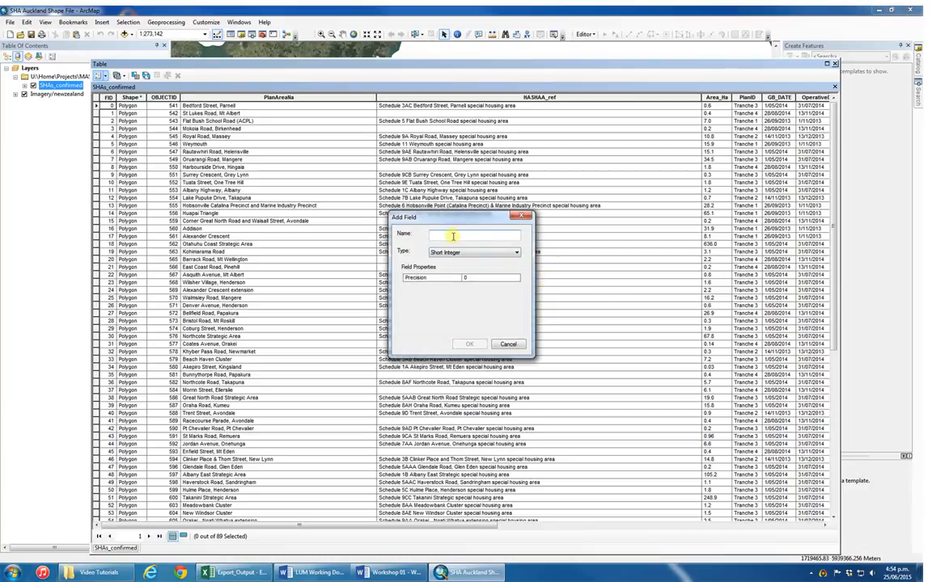
{"action": "type", "text": "rasterid"}
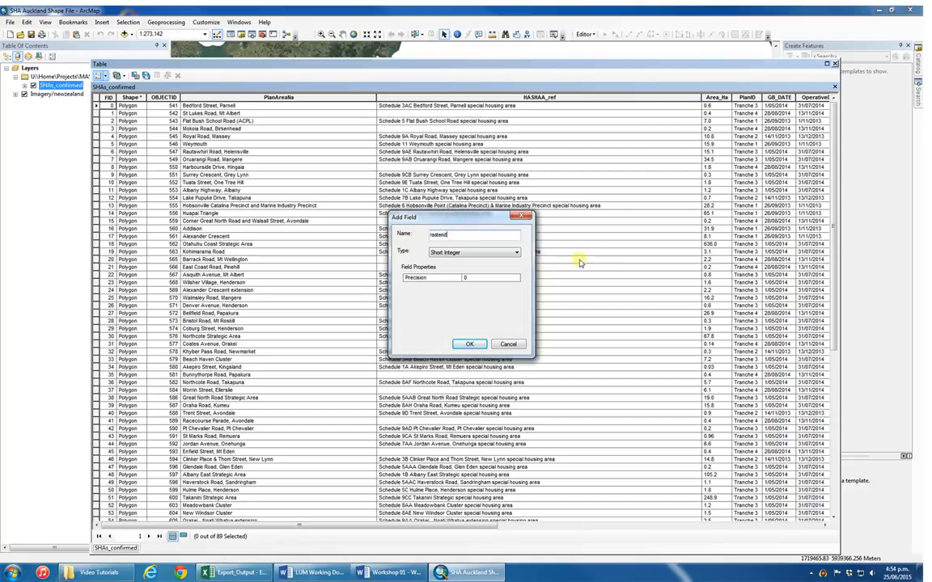
{"action": "left_click", "coordinate": [481, 252]}
{"action": "left_click", "coordinate": [487, 270]}
{"action": "left_click", "coordinate": [474, 343]}
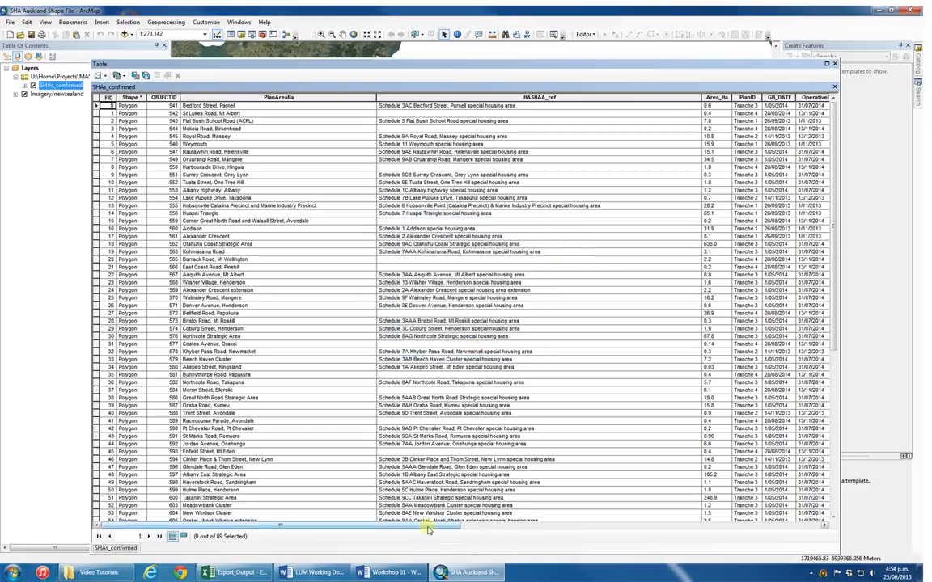
- Bring the new rasterid field into view and start an edit session
{"action": "left_click_drag", "start_coordinate": [384, 526], "coordinate": [761, 526]}
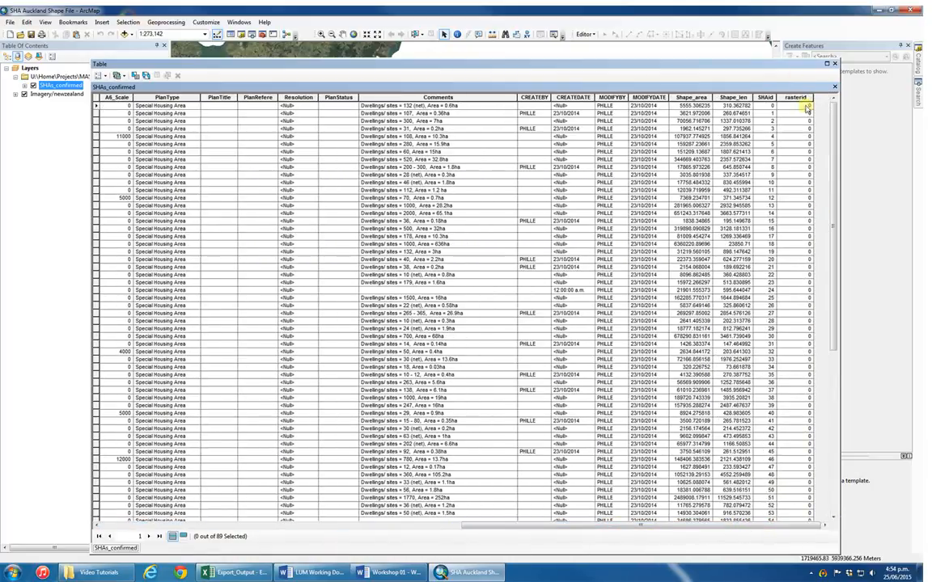
{"action": "left_click", "coordinate": [590, 35]}
{"action": "left_click", "coordinate": [609, 45]}
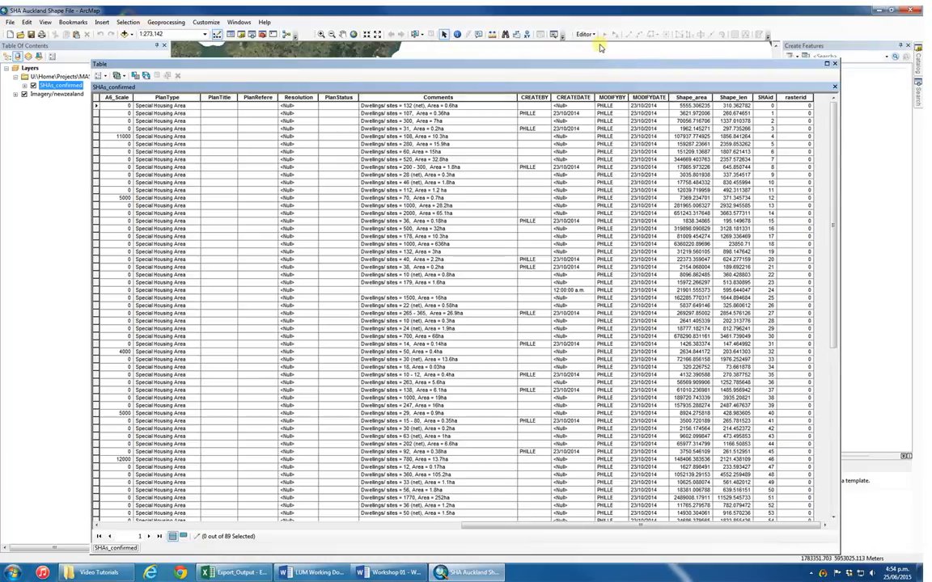
- Switch to the Export_Output workbook in Excel and copy the looked-up ID numbers in D2:D90
{"action": "left_click", "coordinate": [236, 572]}
{"action": "scroll", "coordinate": [419, 380], "scroll_direction": "up", "scroll_amount": 6}
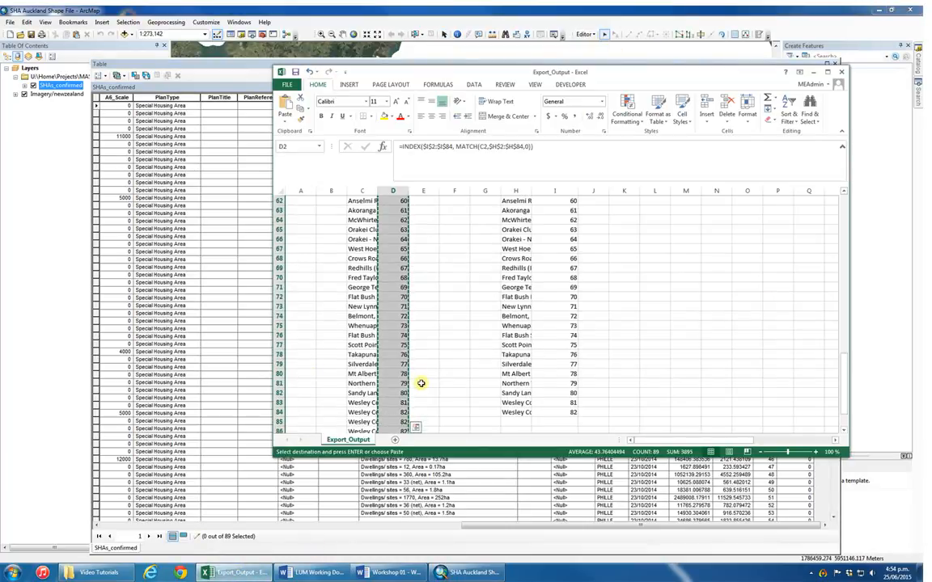
{"action": "scroll", "coordinate": [423, 383], "scroll_direction": "up", "scroll_amount": 16}
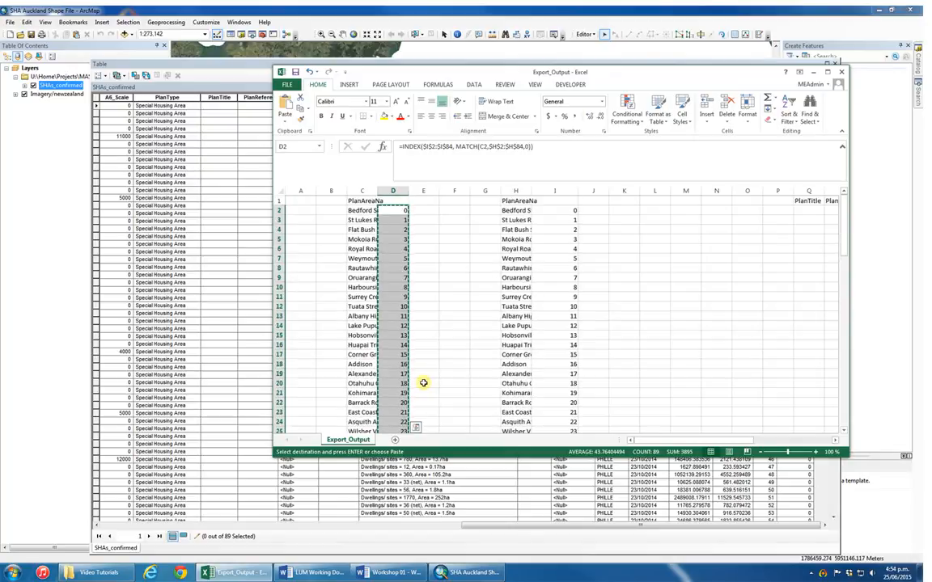
{"action": "left_click_drag", "start_coordinate": [393, 210], "coordinate": [394, 436]}
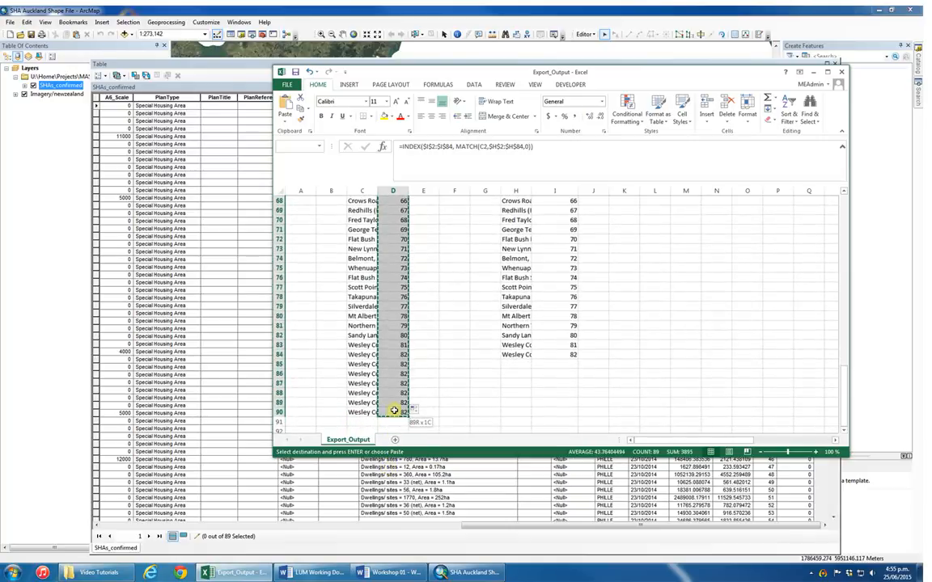
{"action": "scroll", "coordinate": [394, 411], "scroll_direction": "up", "scroll_amount": 20}
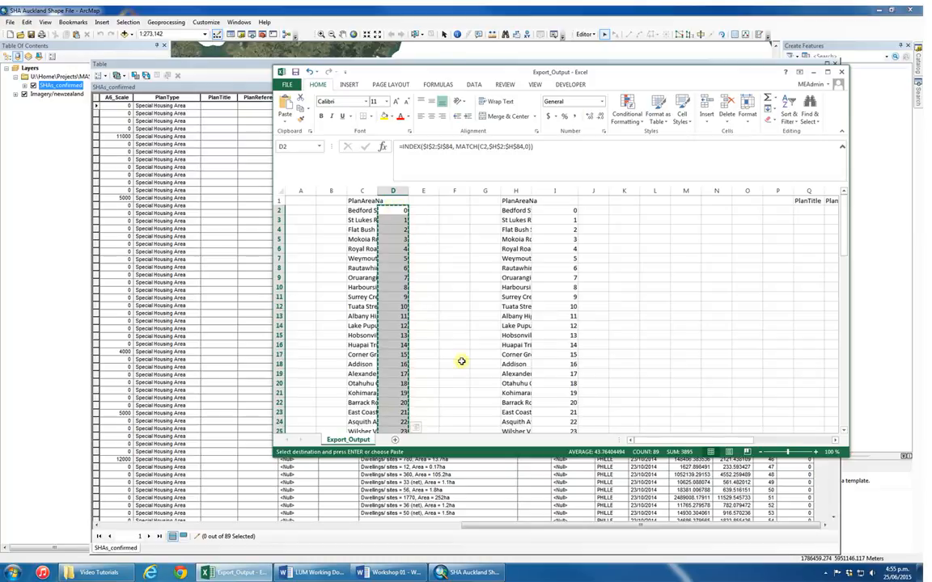
- Return to ArcMap, paste the copied IDs into the rasterid field from the first row, and stop editing with the edits saved
{"action": "left_click", "coordinate": [815, 72]}
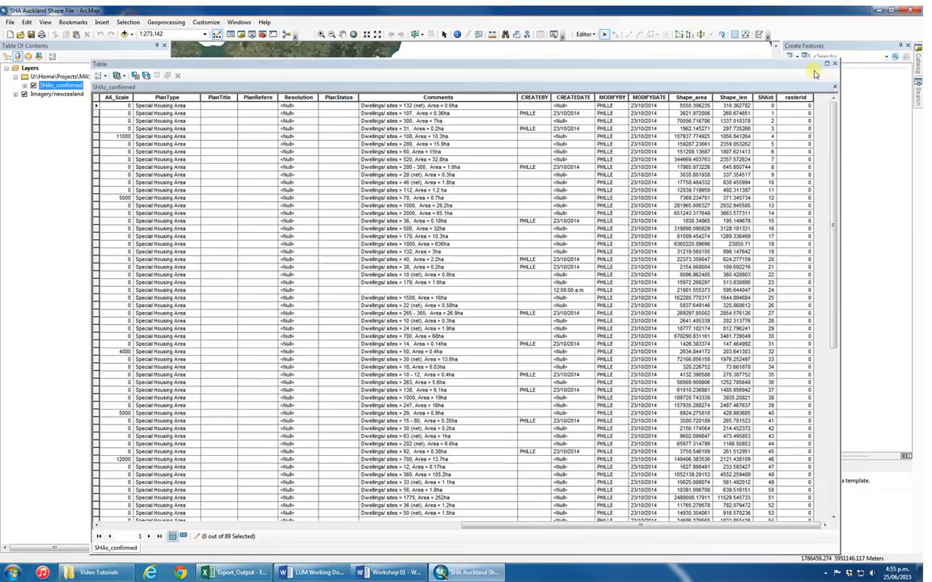
{"action": "right_click", "coordinate": [794, 109]}
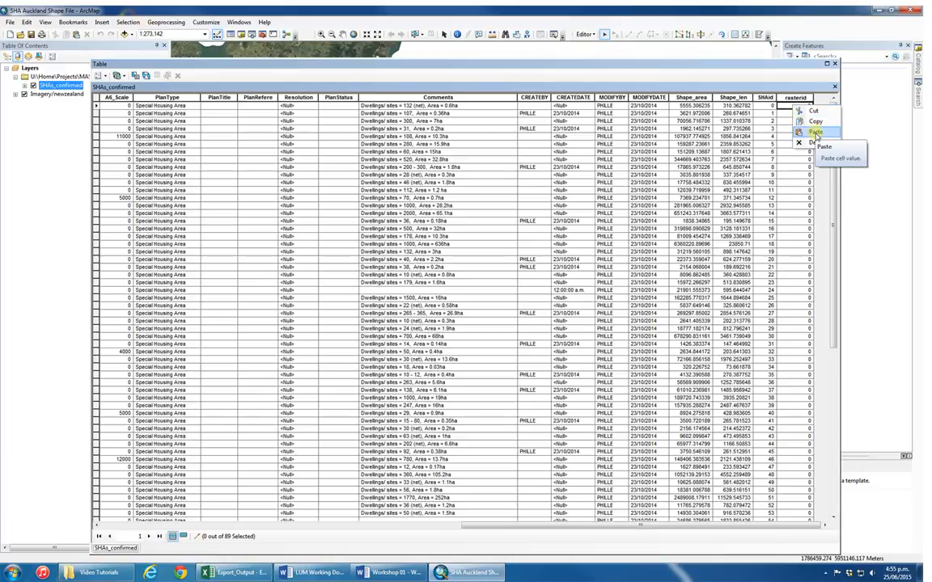
{"action": "left_click", "coordinate": [816, 132]}
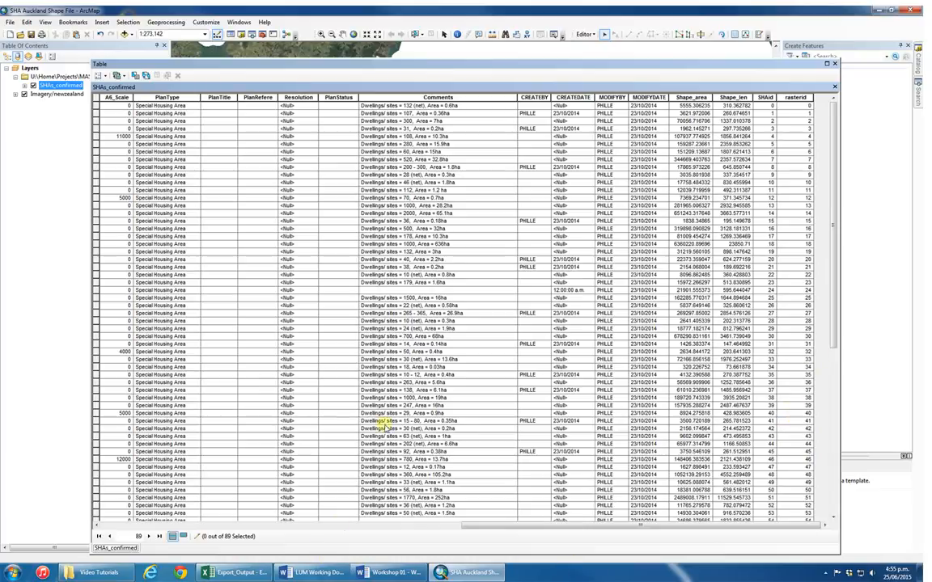
{"action": "left_click", "coordinate": [584, 34]}
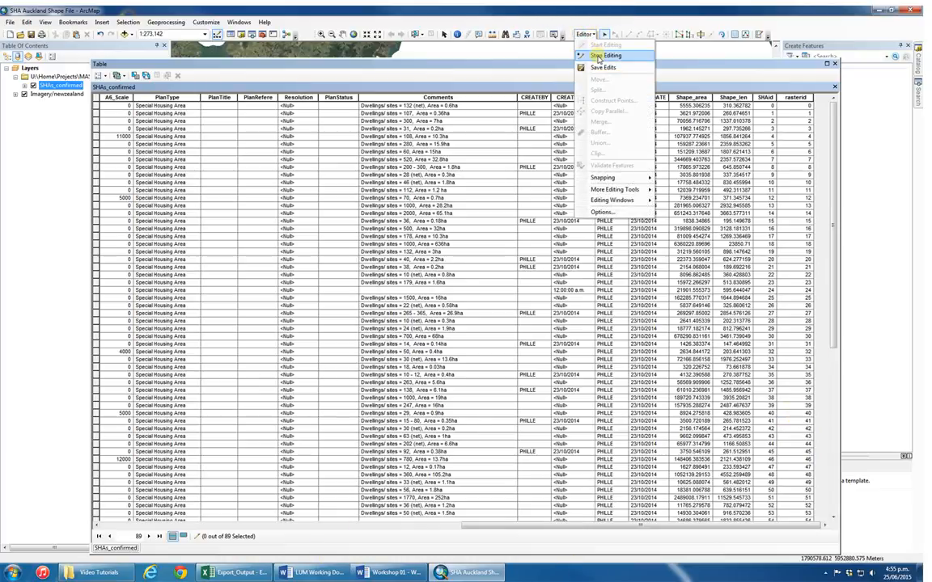
{"action": "left_click", "coordinate": [605, 55]}
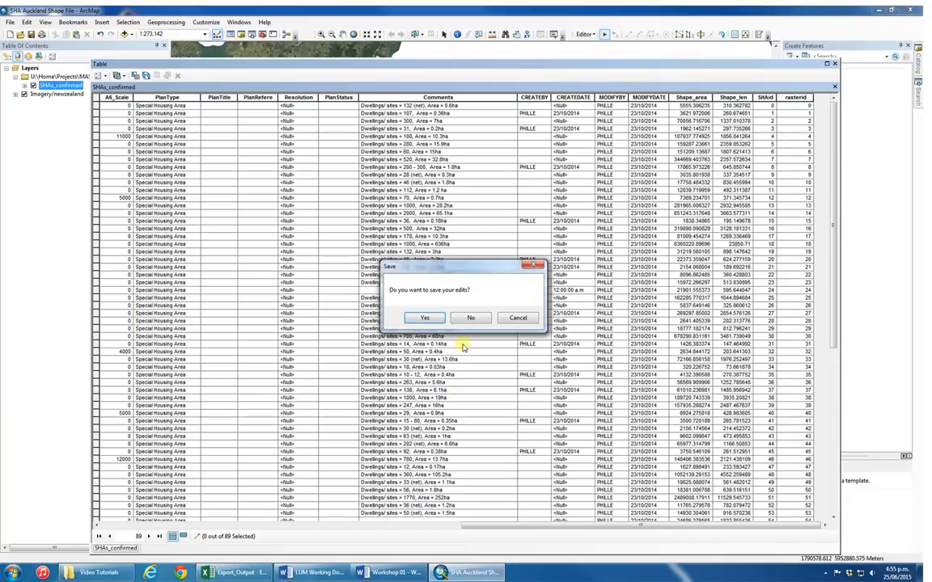
{"action": "left_click", "coordinate": [427, 318]}
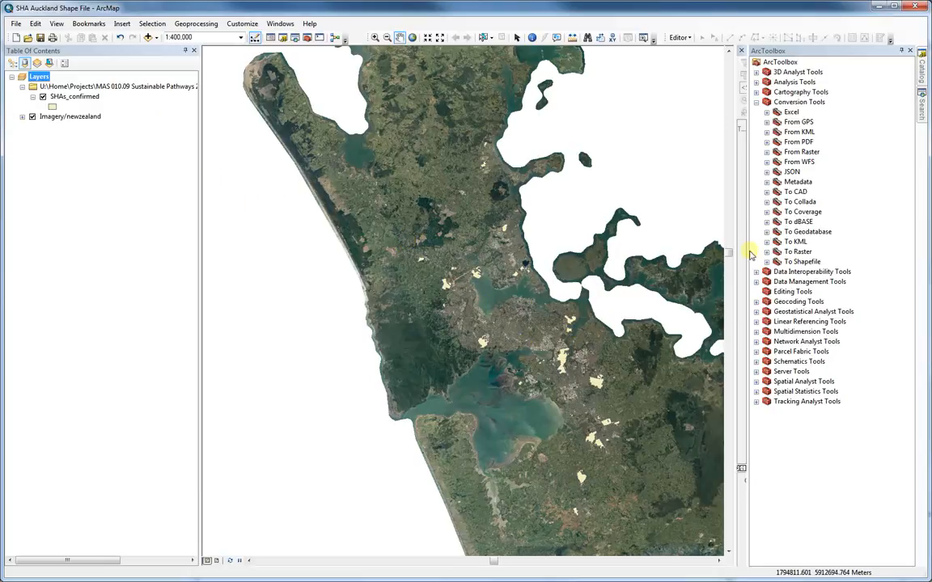
{"action": "left_click", "coordinate": [756, 102]}
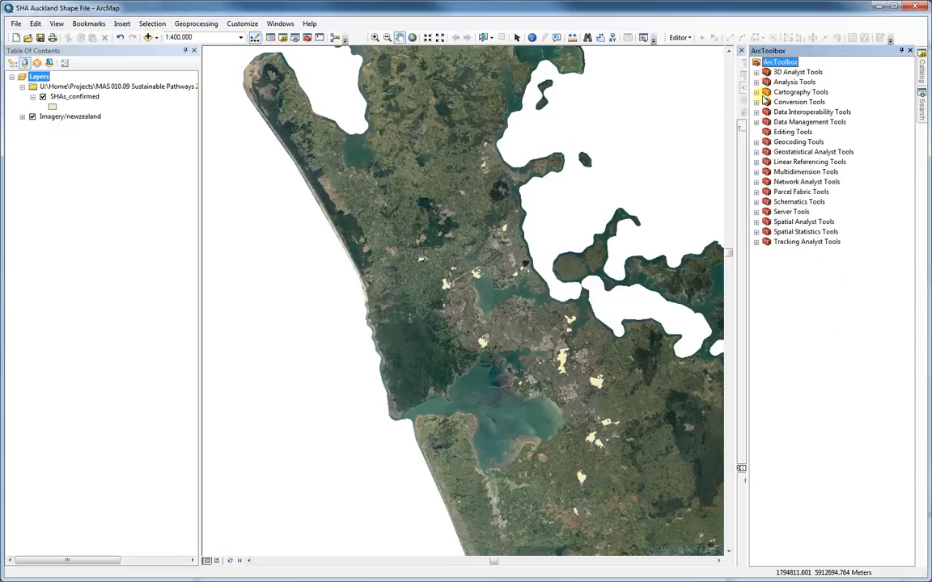
{"action": "left_click", "coordinate": [756, 102]}
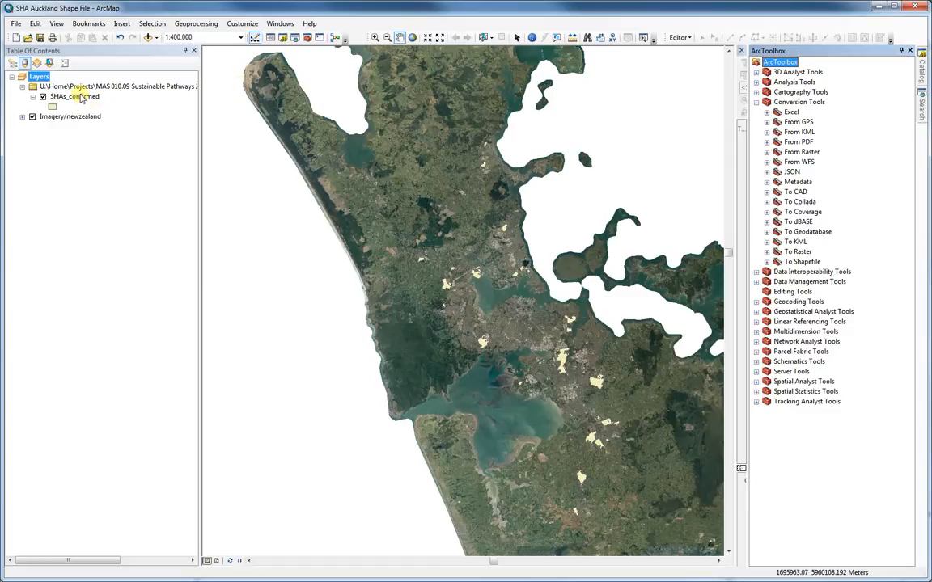
- Dissolve the SHAs_confirmed features on the ccc field, keeping the default output feature class
{"action": "left_click", "coordinate": [194, 25]}
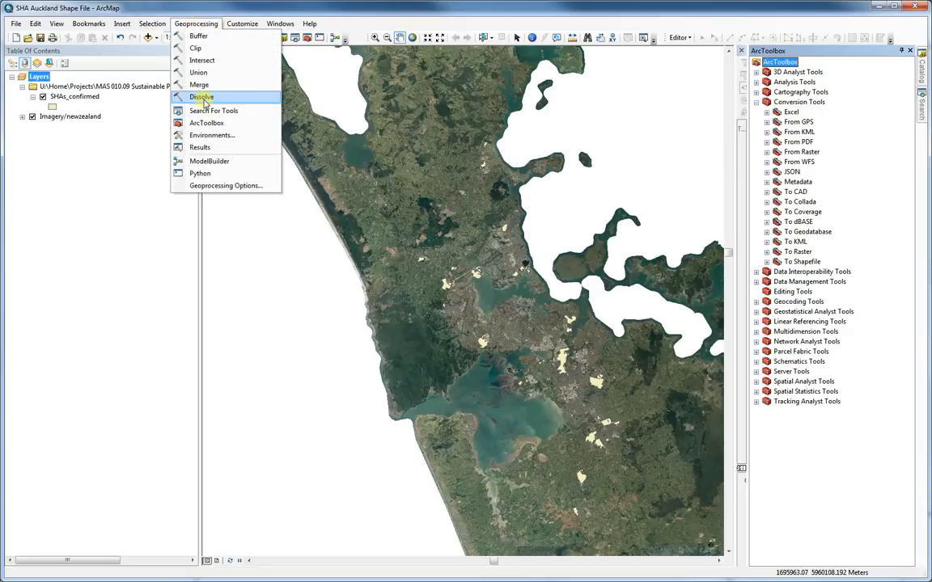
{"action": "left_click", "coordinate": [186, 95]}
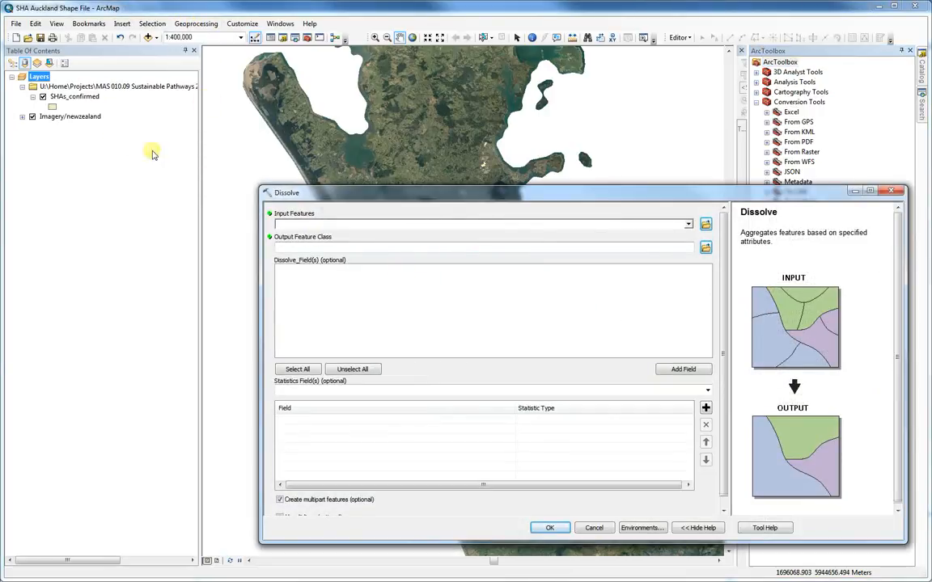
{"action": "left_click", "coordinate": [689, 224]}
{"action": "left_click", "coordinate": [335, 235]}
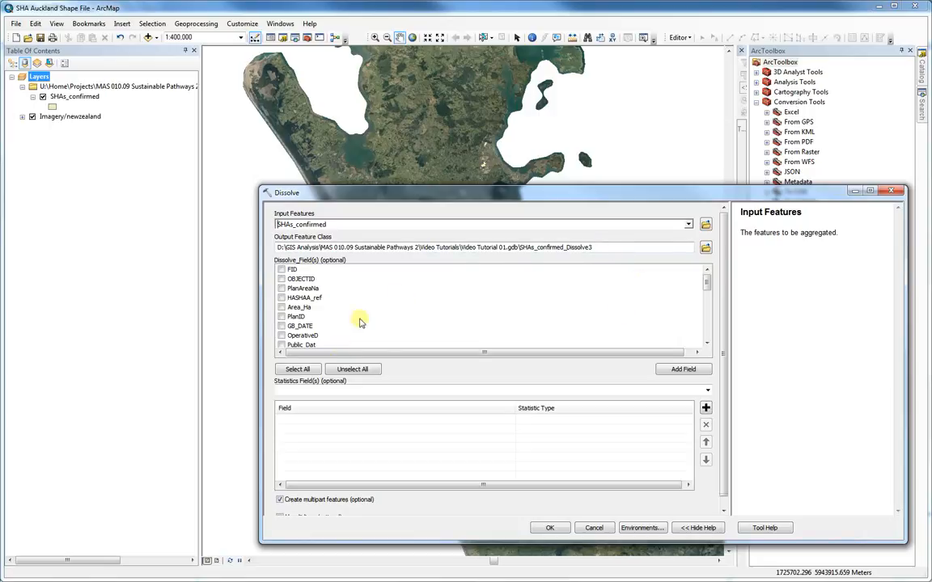
{"action": "left_click_drag", "start_coordinate": [706, 283], "coordinate": [707, 330]}
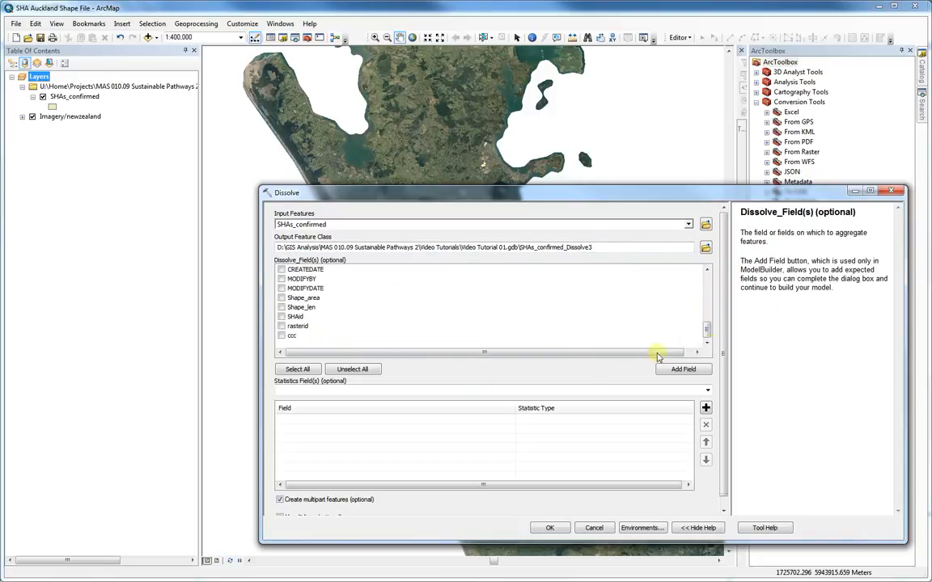
{"action": "left_click", "coordinate": [281, 336]}
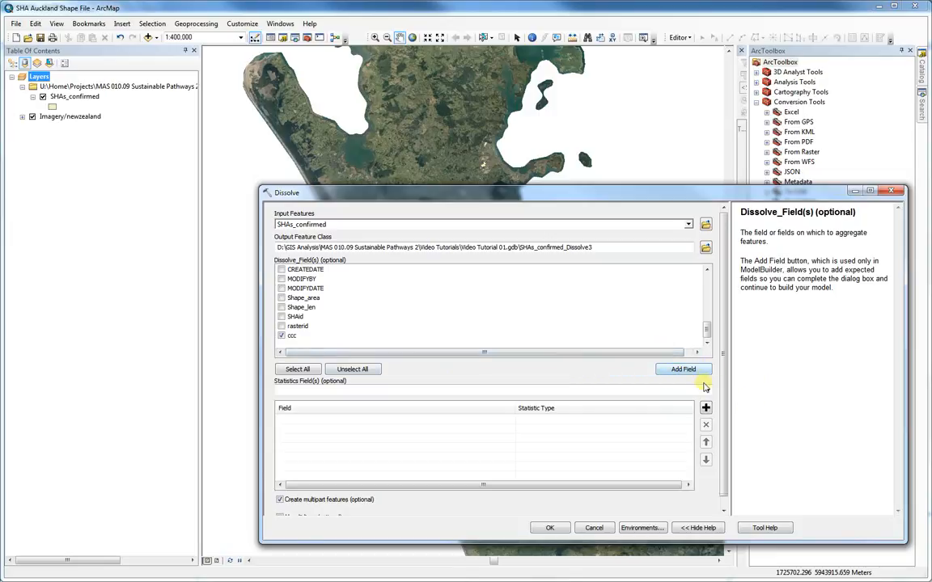
{"action": "left_click", "coordinate": [550, 528]}
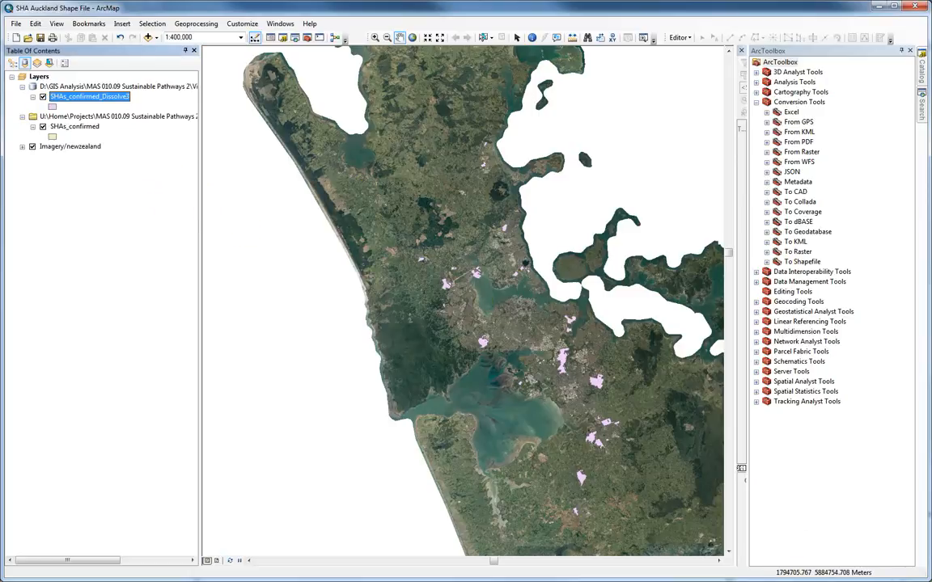
- Examine the attribute table of the dissolved SHA layer and close it
{"action": "right_click", "coordinate": [74, 96]}
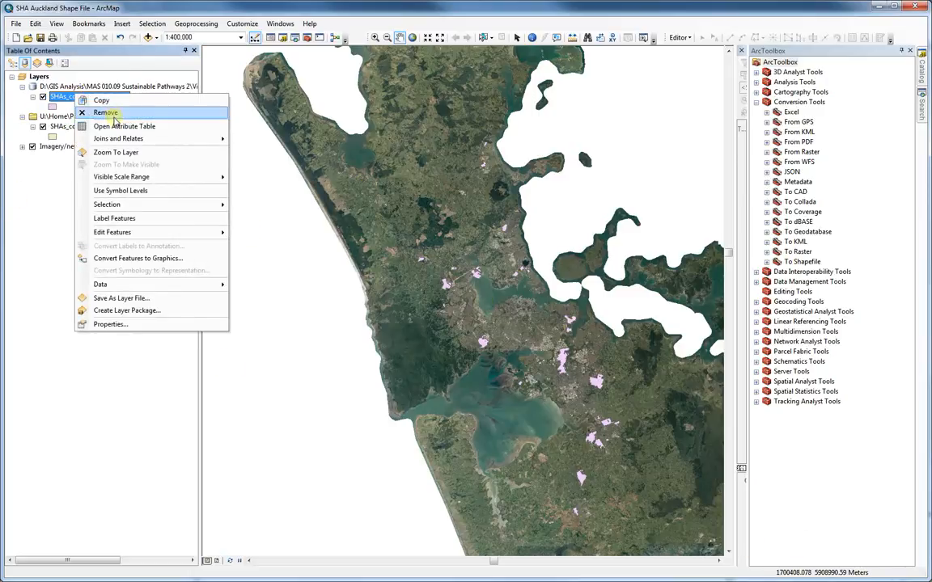
{"action": "left_click", "coordinate": [117, 126]}
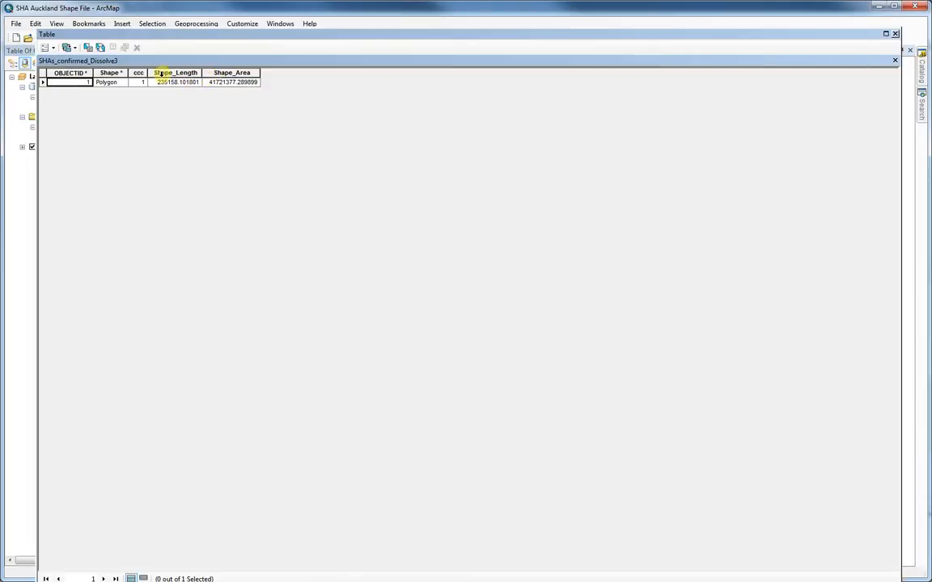
{"action": "left_click", "coordinate": [896, 35]}
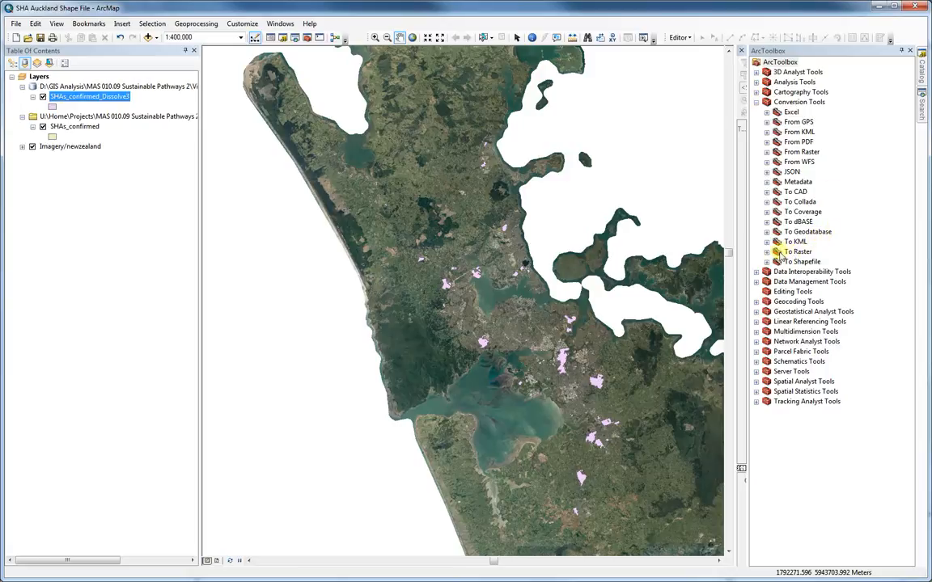
- Start a Feature to Raster conversion with the dissolved SHA layer as input and ccc as the value field
{"action": "left_click", "coordinate": [767, 253]}
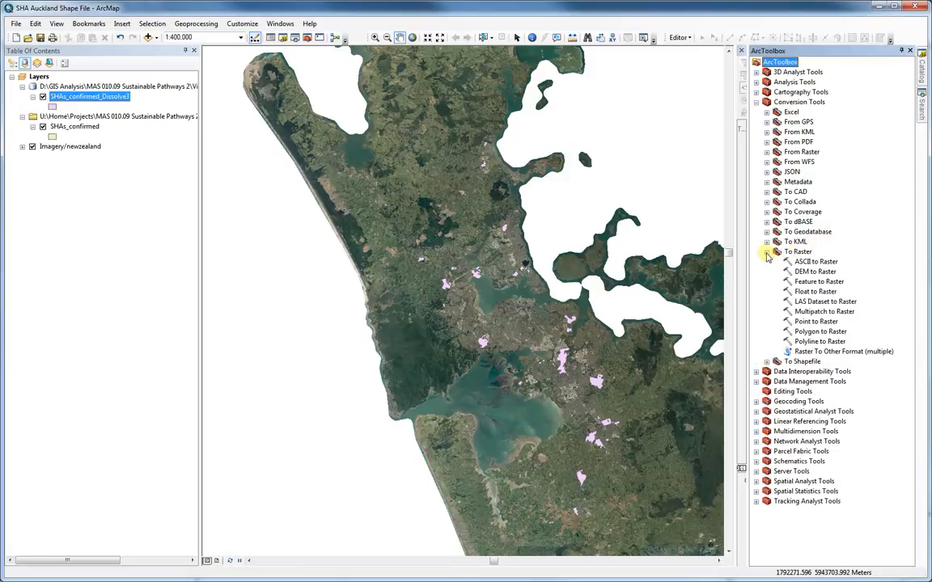
{"action": "left_click", "coordinate": [812, 285]}
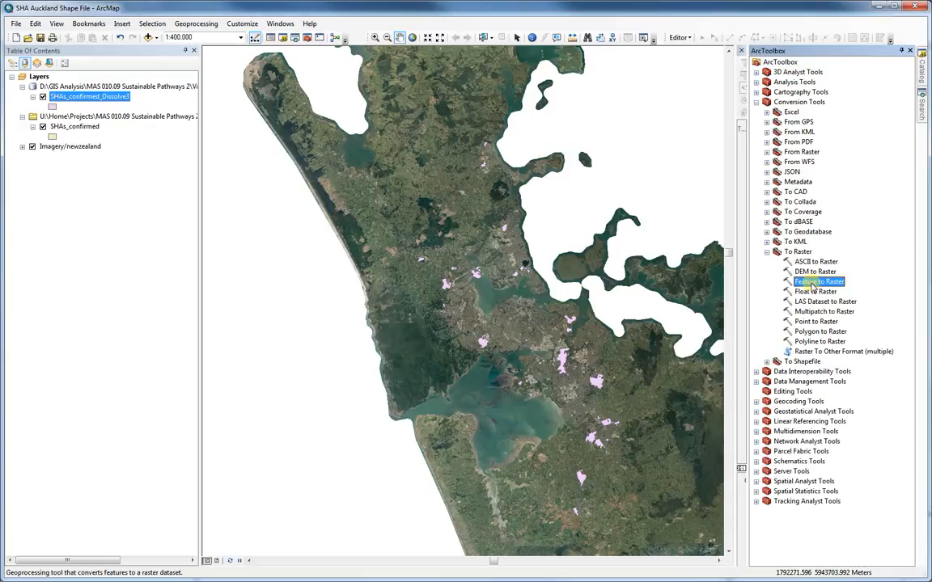
{"action": "double_click", "coordinate": [811, 285]}
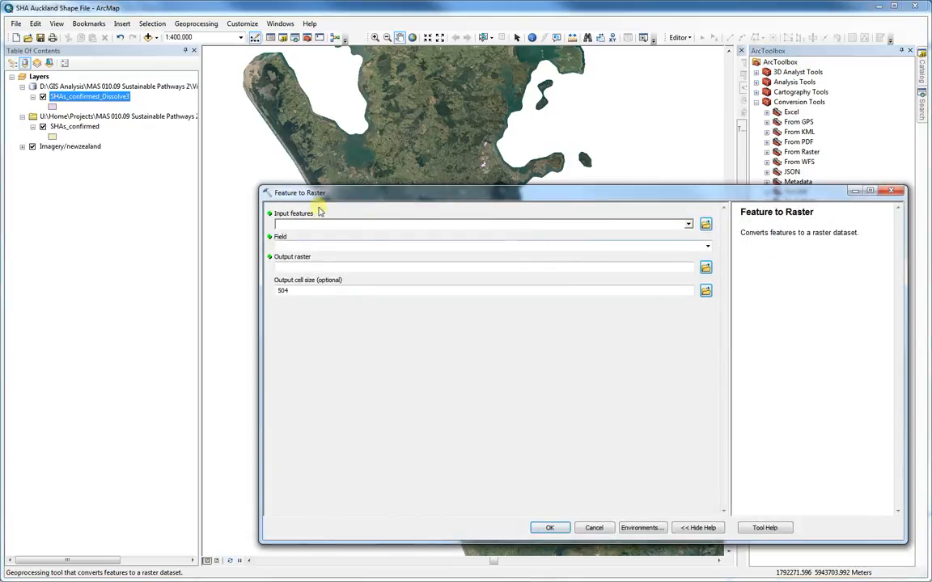
{"action": "left_click", "coordinate": [688, 224]}
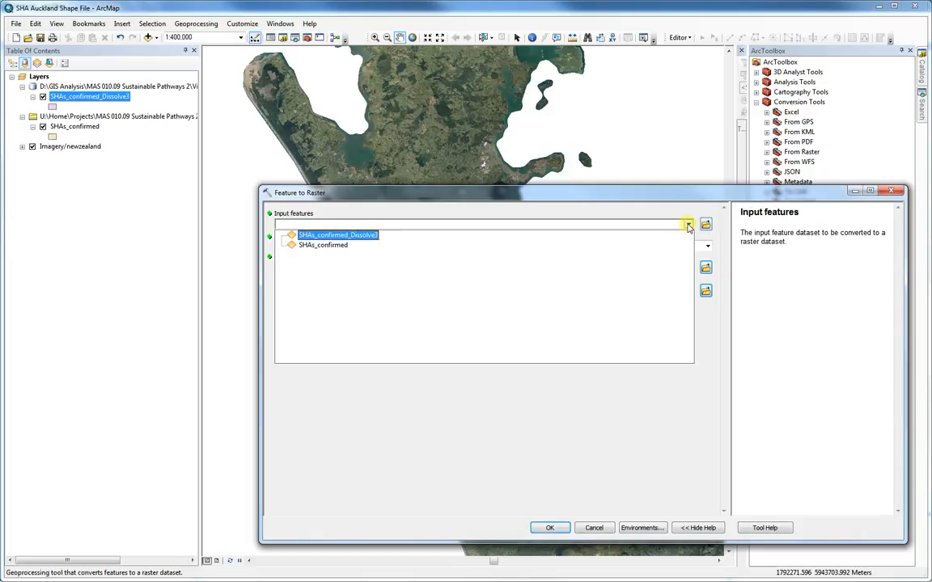
{"action": "left_click", "coordinate": [319, 235]}
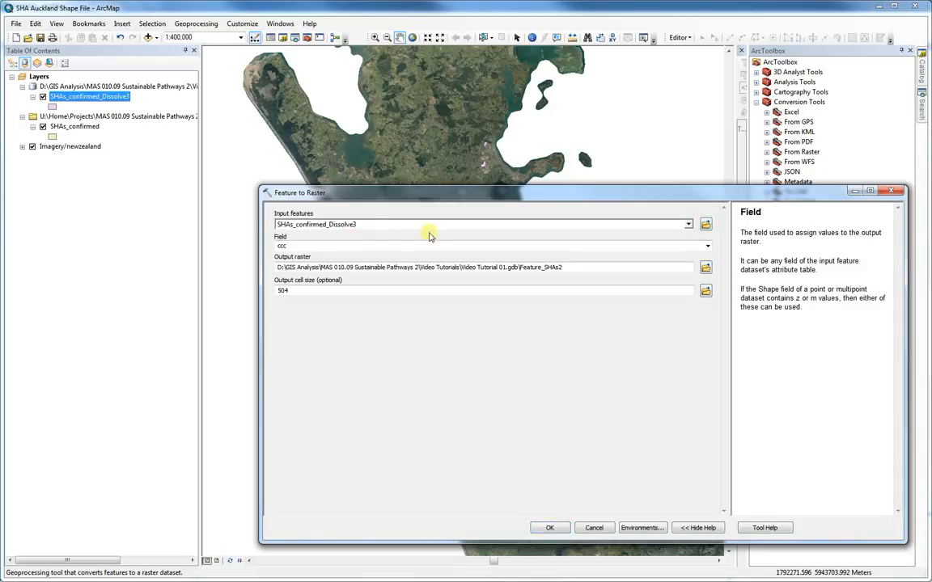
{"action": "left_click", "coordinate": [707, 247]}
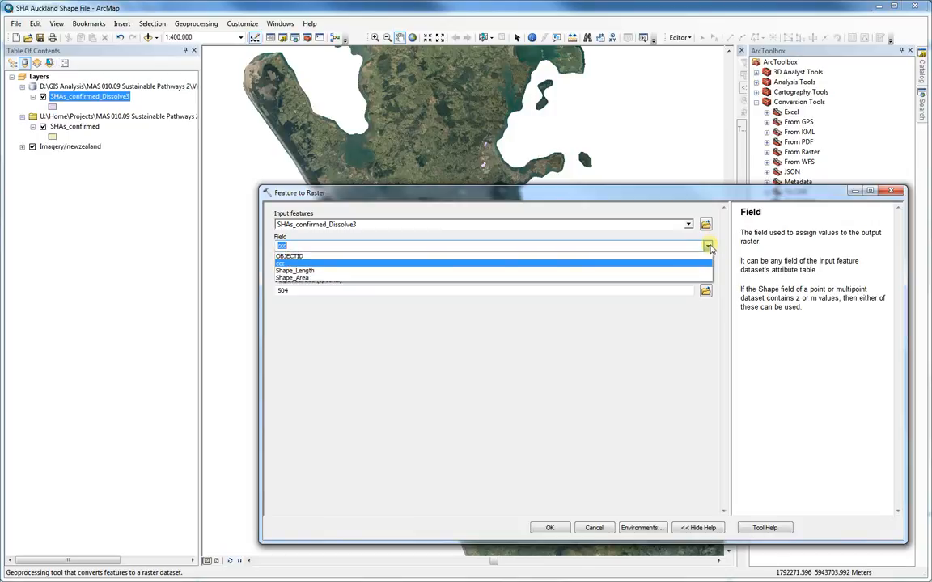
{"action": "left_click", "coordinate": [708, 247]}
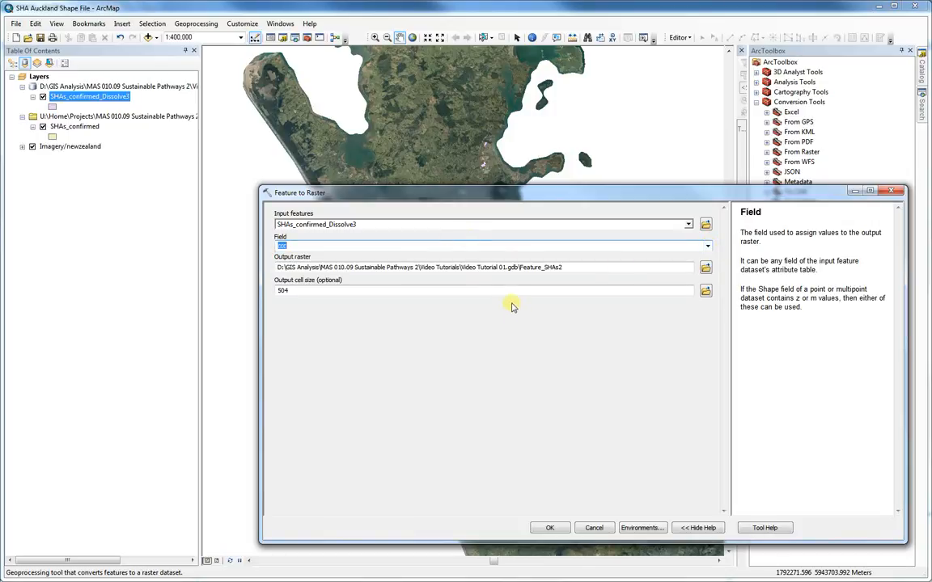
- Set the output raster to SHA zone.tif in the Video Tutorials folder with cell size 50, and run the conversion
{"action": "left_click", "coordinate": [463, 268]}
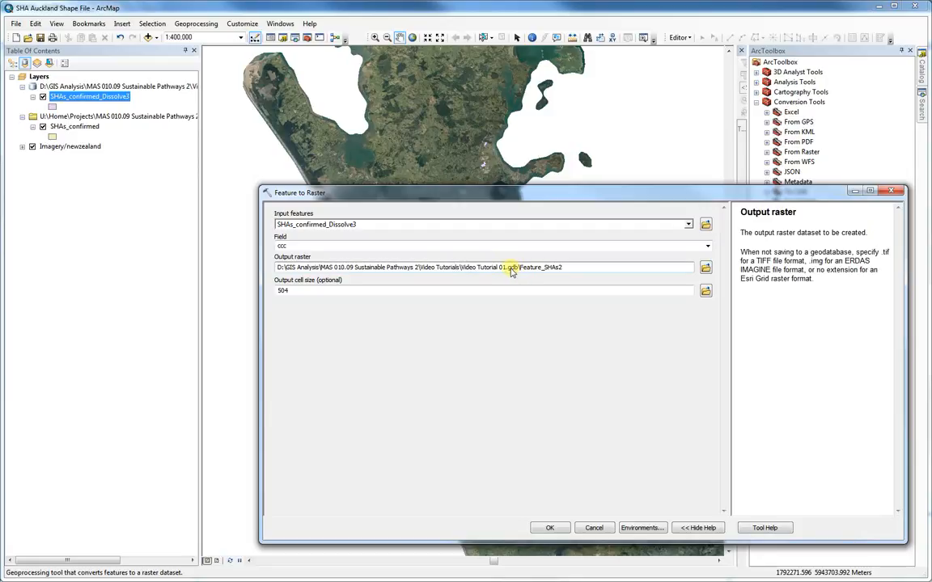
{"action": "left_click_drag", "start_coordinate": [463, 268], "coordinate": [590, 270]}
{"action": "key", "text": "BackSpace"}
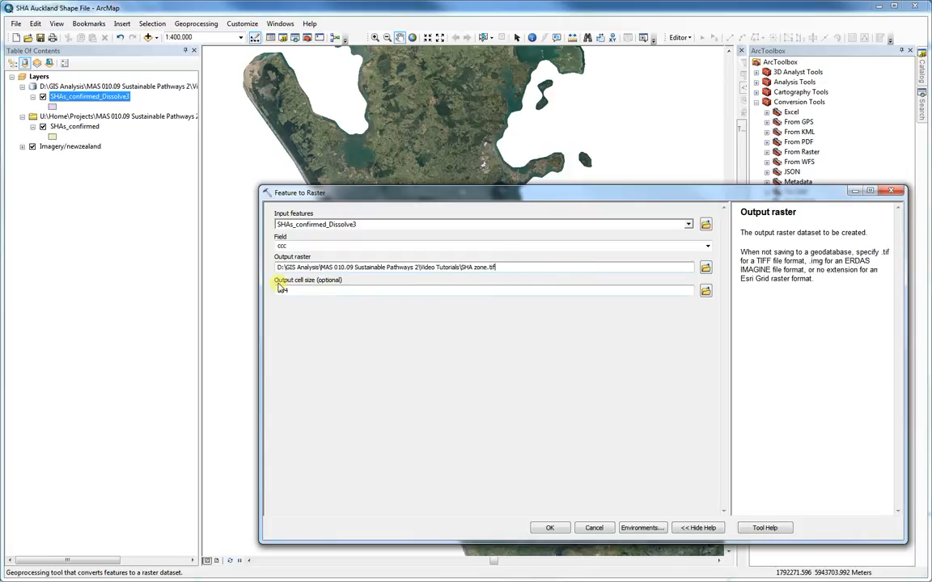
{"action": "left_click", "coordinate": [315, 290]}
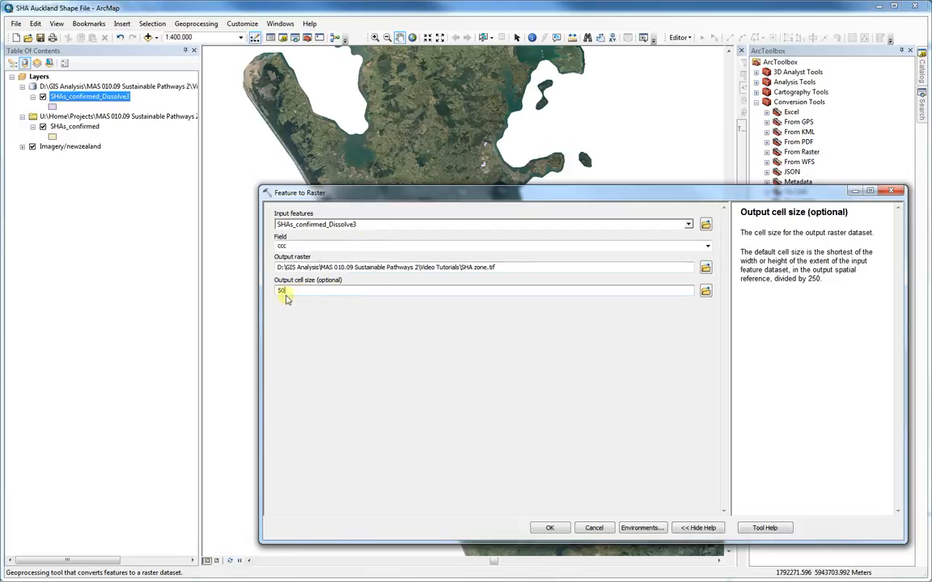
{"action": "left_click", "coordinate": [555, 530]}
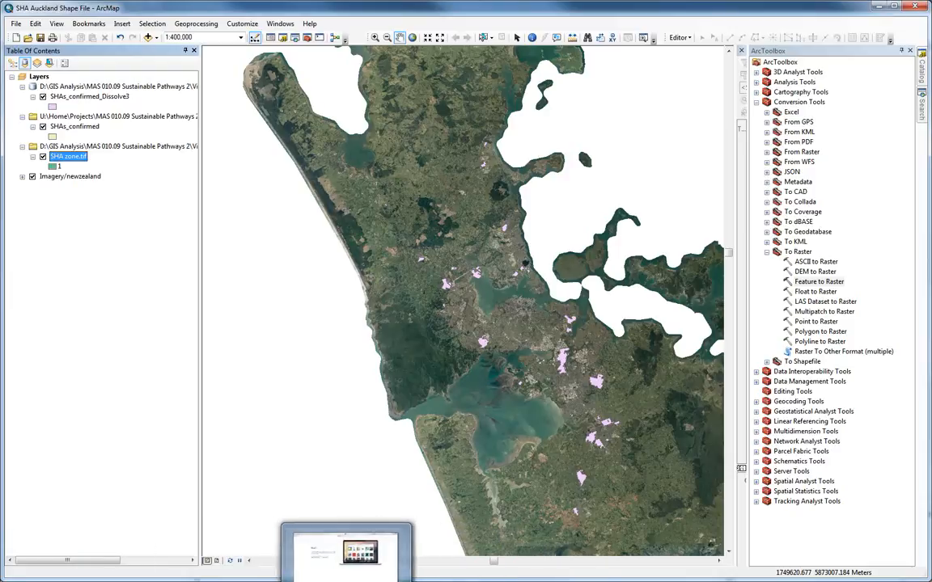
- Switch to Sustainable Pathways DSS, dismiss the introduction, and open the Auckland 150521 project
{"action": "left_click", "coordinate": [346, 552]}
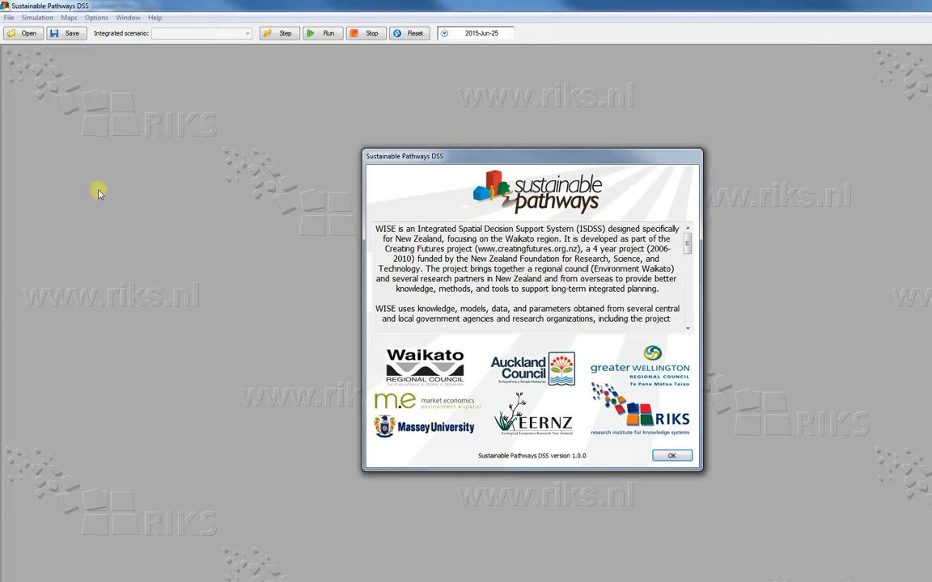
{"action": "left_click", "coordinate": [673, 458]}
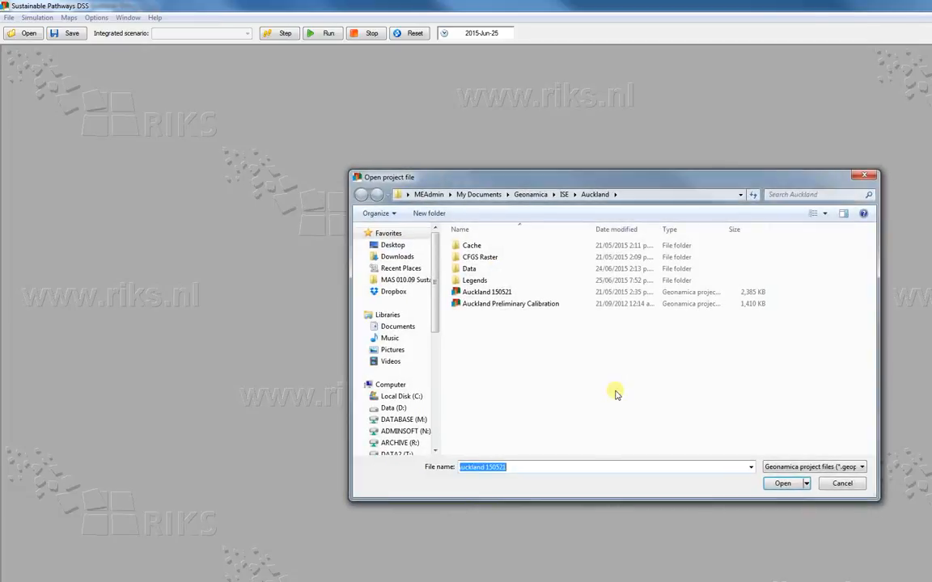
{"action": "double_click", "coordinate": [487, 293]}
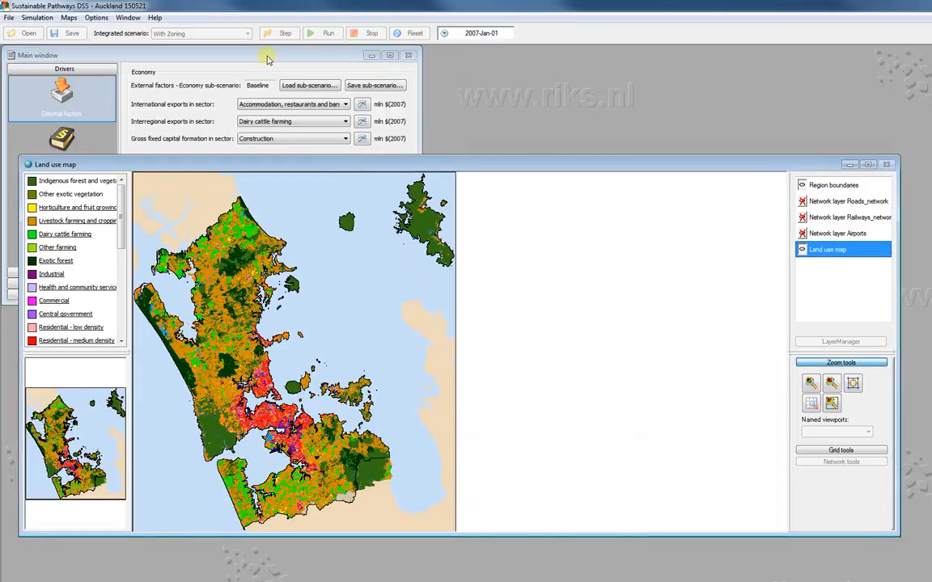
- Bring the main window into clear view and display the Zoning driver of the policy measures
{"action": "left_click_drag", "start_coordinate": [267, 59], "coordinate": [476, 90]}
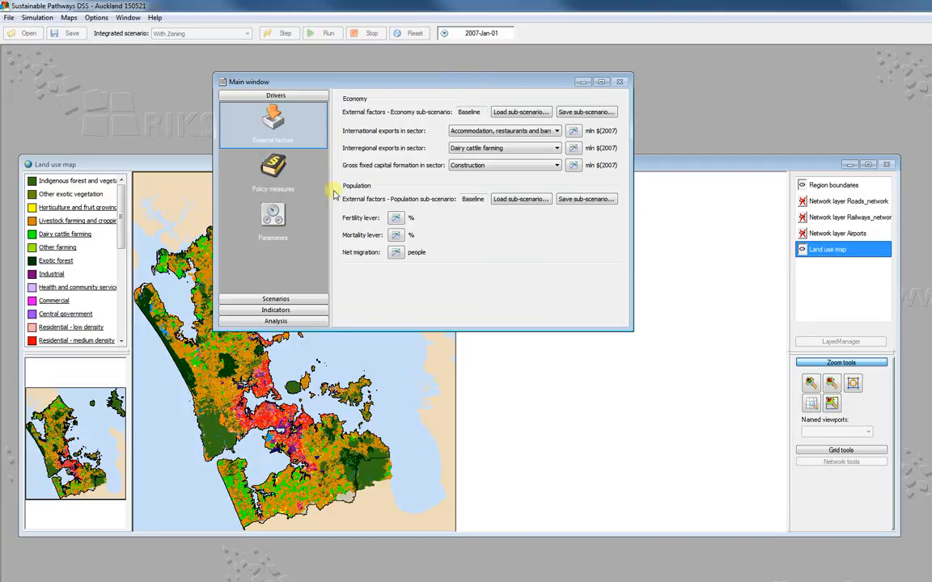
{"action": "left_click", "coordinate": [301, 174]}
{"action": "left_click", "coordinate": [492, 101]}
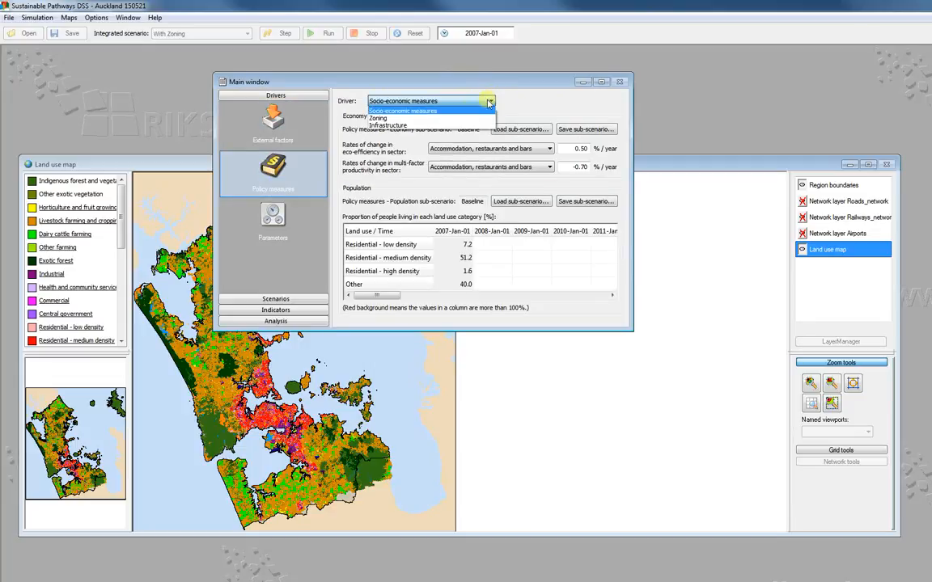
{"action": "left_click", "coordinate": [405, 116]}
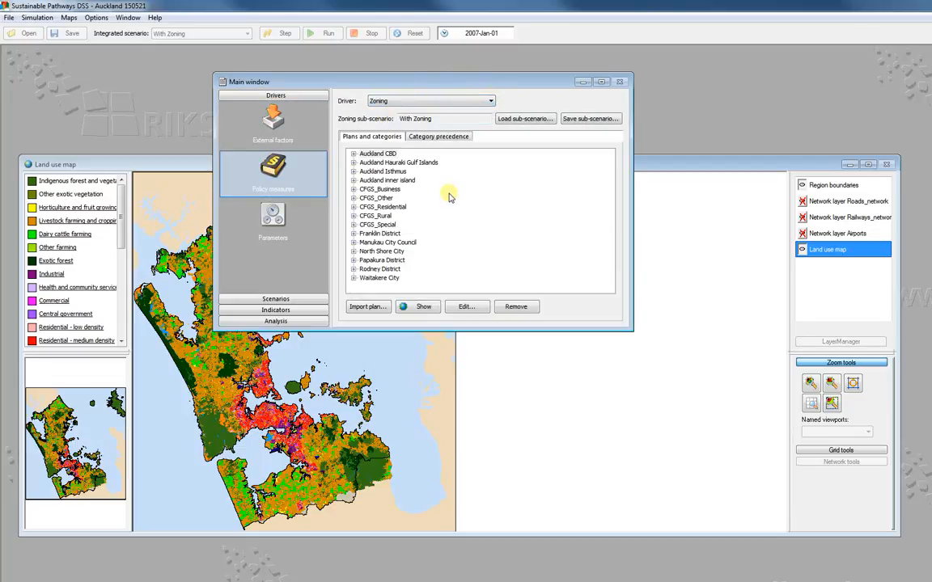
- Start importing a zoning plan and name it SHA zone
{"action": "left_click", "coordinate": [370, 308]}
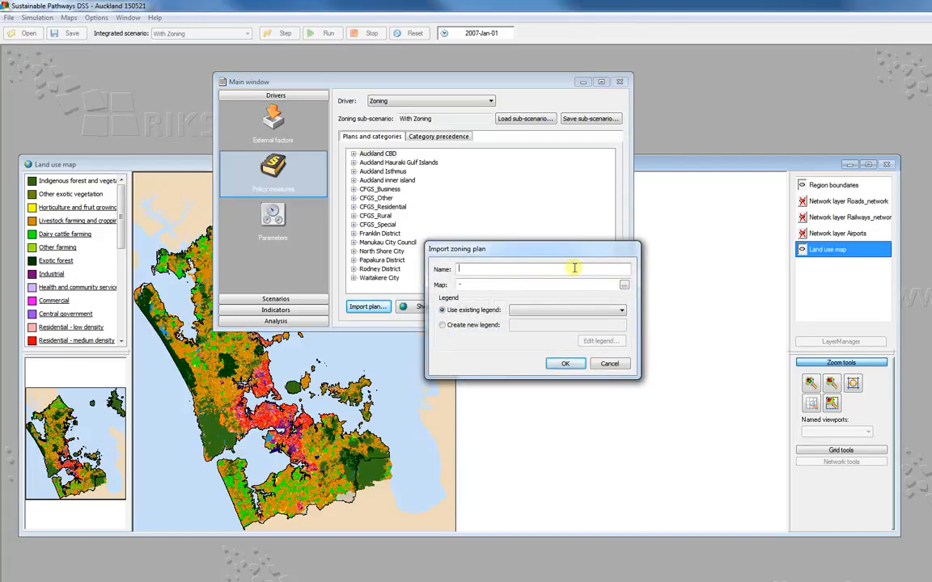
{"action": "type", "text": "SHA zone"}
- Load the SHA zone raster from D:\GIS Analysis\MAS 010.09 Sustainable Pathways 2\Video Tutorials as the plan's map
{"action": "left_click", "coordinate": [623, 285]}
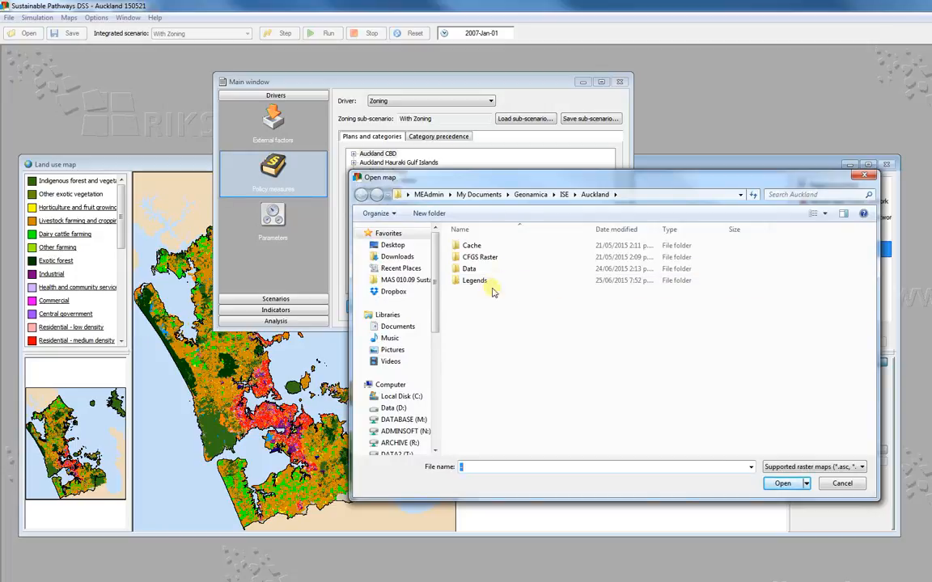
{"action": "left_click", "coordinate": [393, 407]}
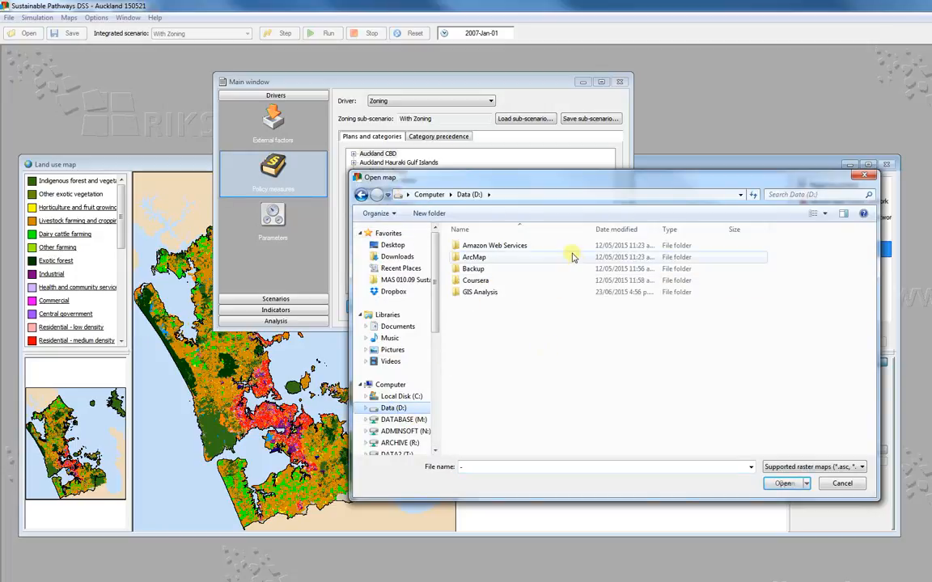
{"action": "left_click", "coordinate": [503, 293]}
{"action": "double_click", "coordinate": [503, 294]}
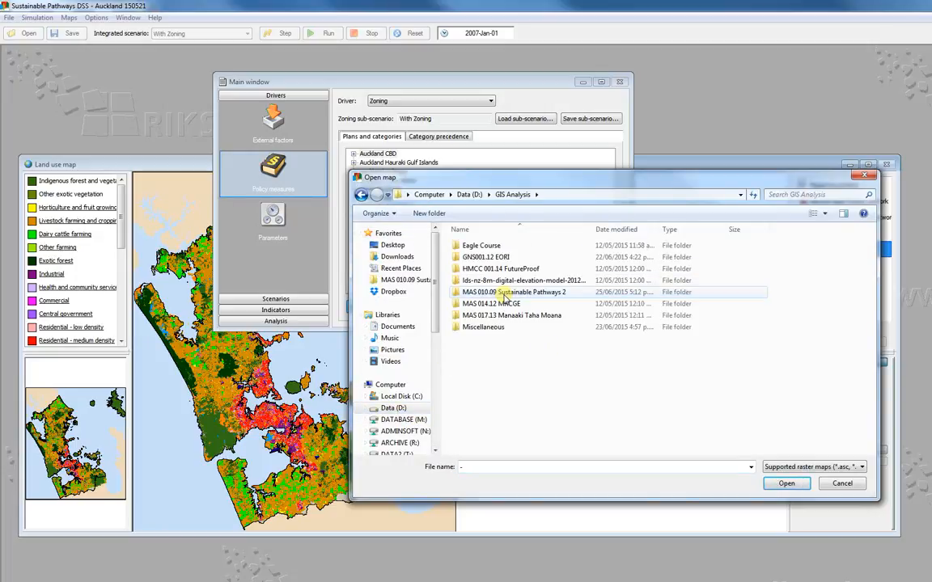
{"action": "double_click", "coordinate": [515, 291]}
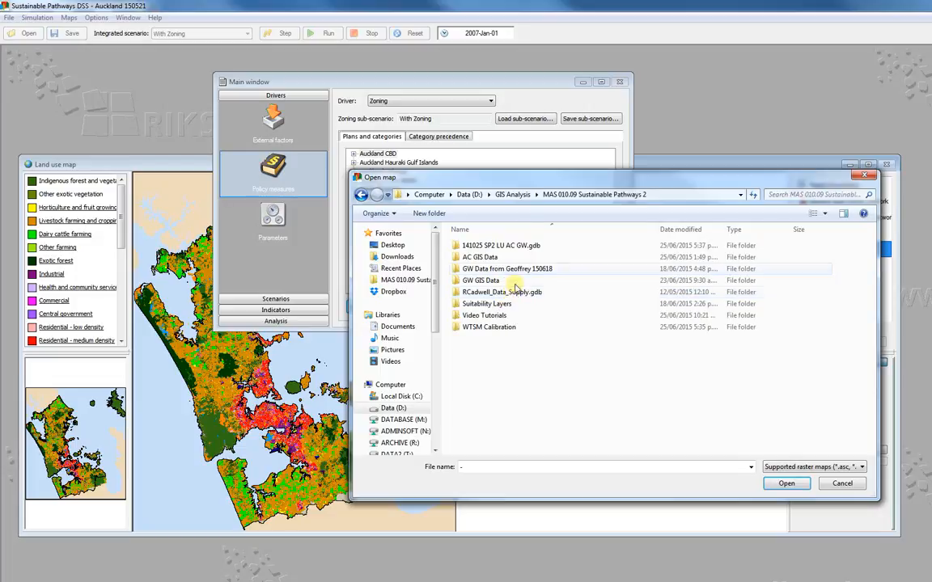
{"action": "double_click", "coordinate": [489, 316]}
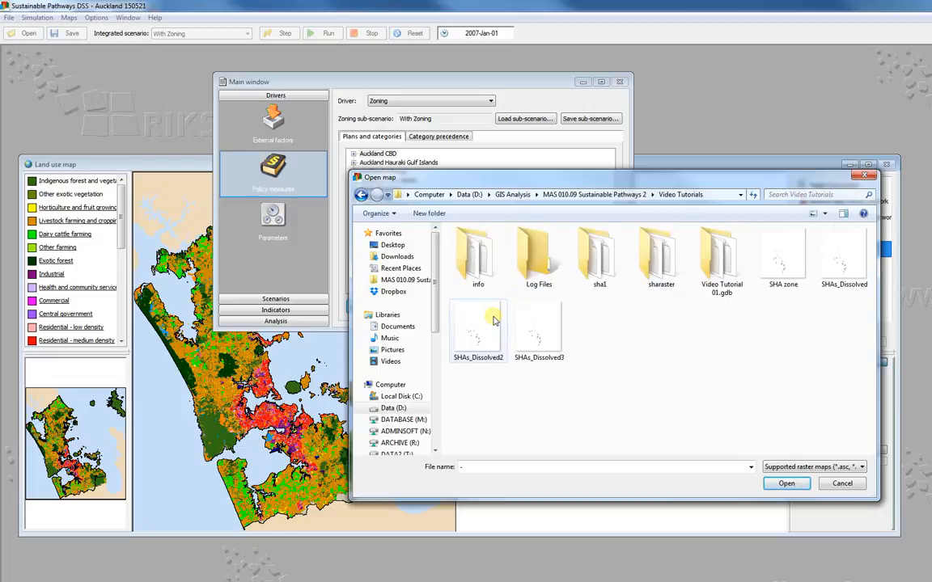
{"action": "left_click", "coordinate": [783, 265]}
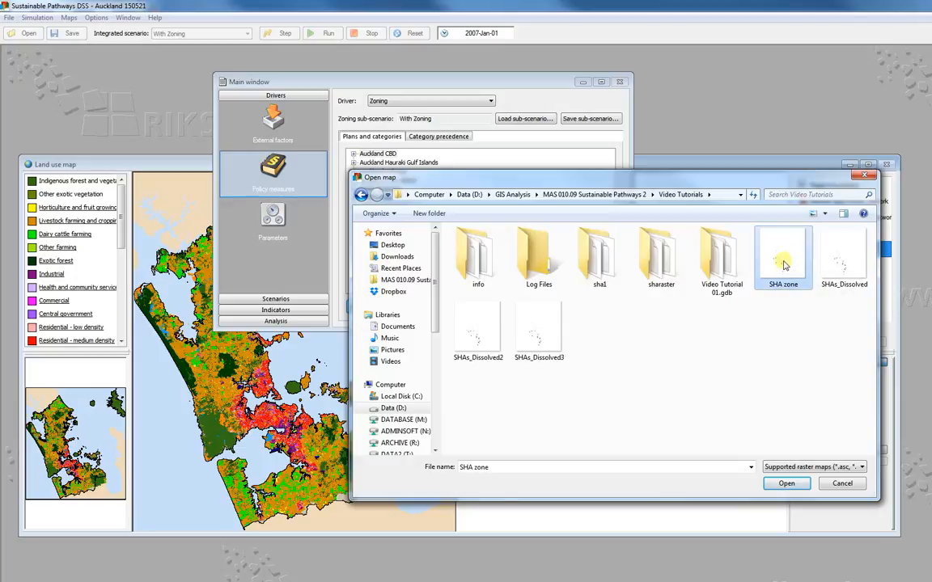
{"action": "left_click", "coordinate": [795, 485]}
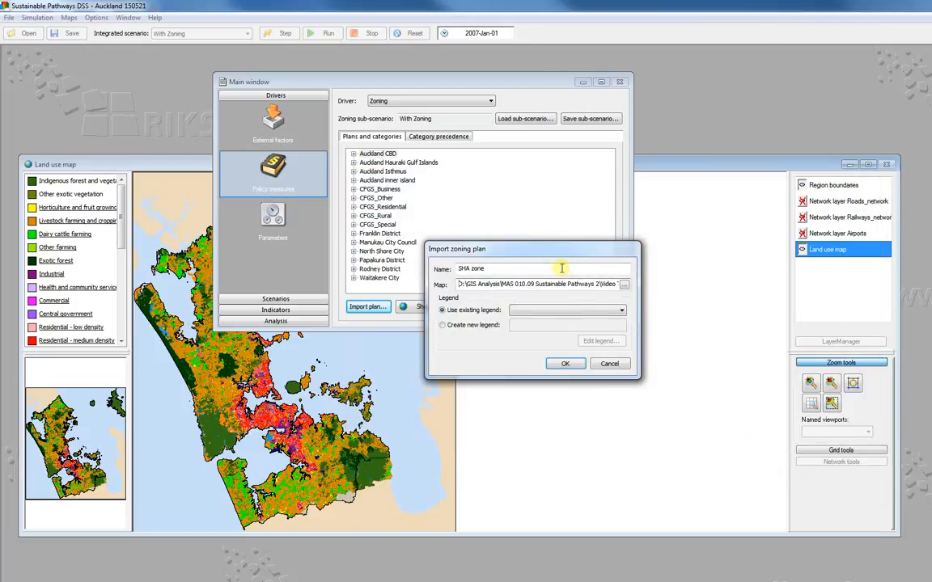
- Assign the existing SHA legend to the zoning plan being imported
{"action": "left_click", "coordinate": [623, 313]}
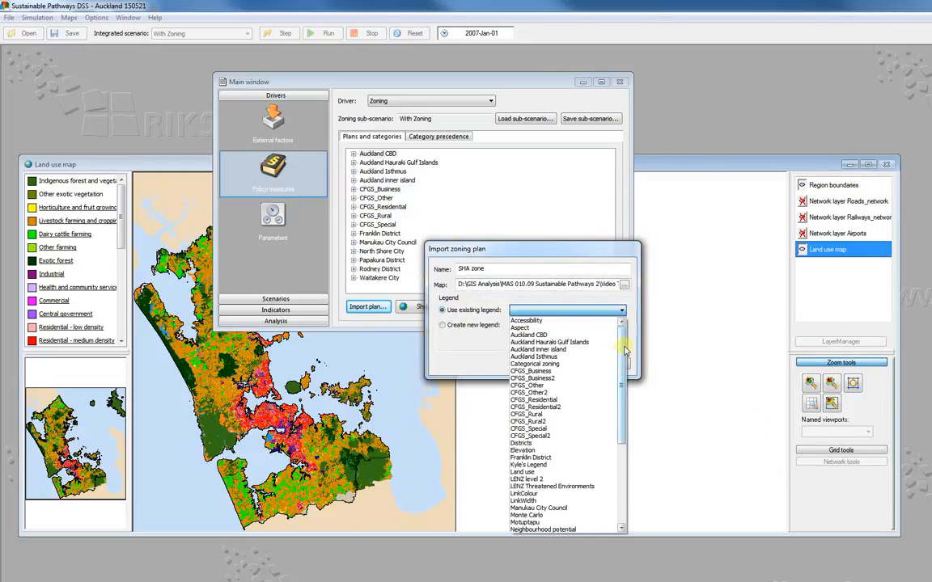
{"action": "scroll", "coordinate": [560, 475], "scroll_direction": "down", "scroll_amount": 5}
{"action": "left_click", "coordinate": [593, 459]}
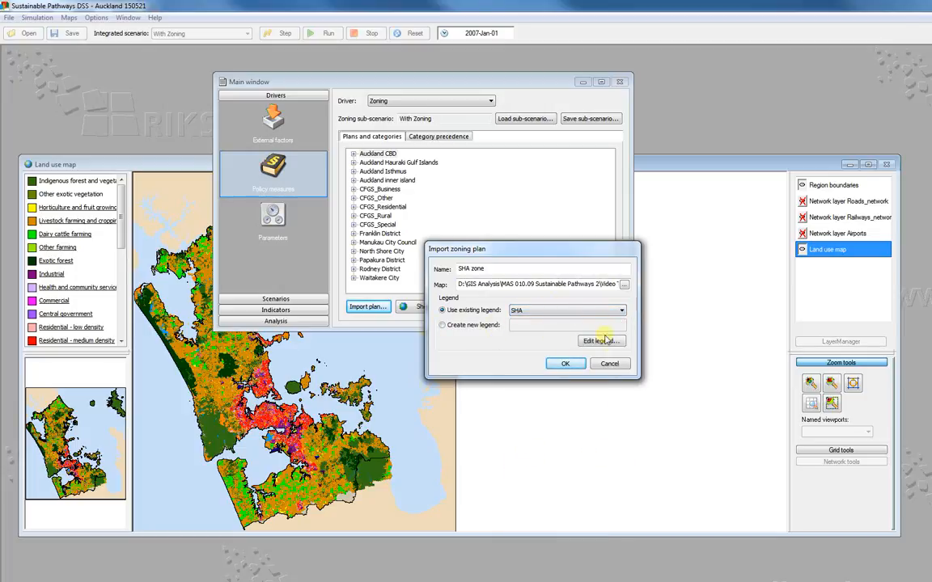
- Review the SHA legend's classes, accept them unchanged and complete the import of the SHA zone plan
{"action": "left_click", "coordinate": [600, 342]}
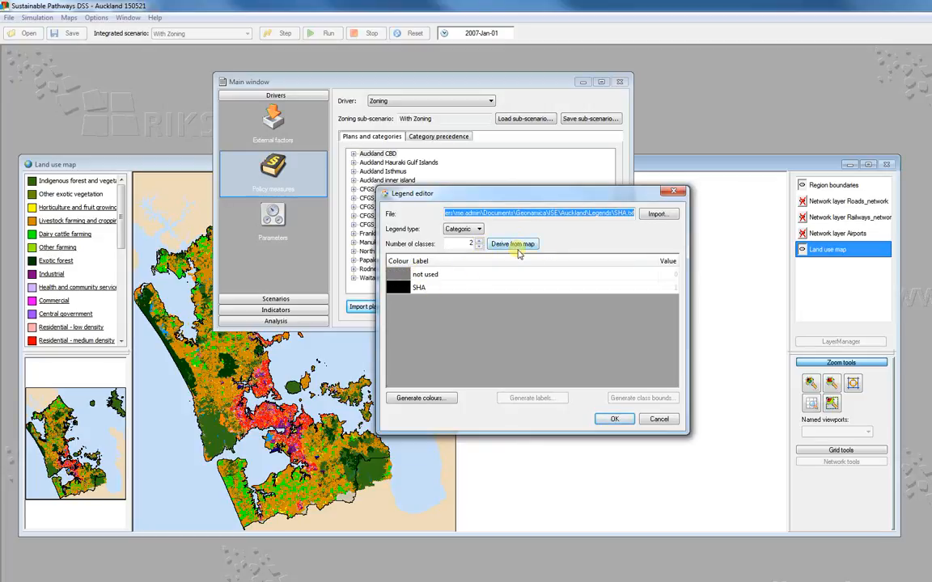
{"action": "left_click", "coordinate": [617, 420]}
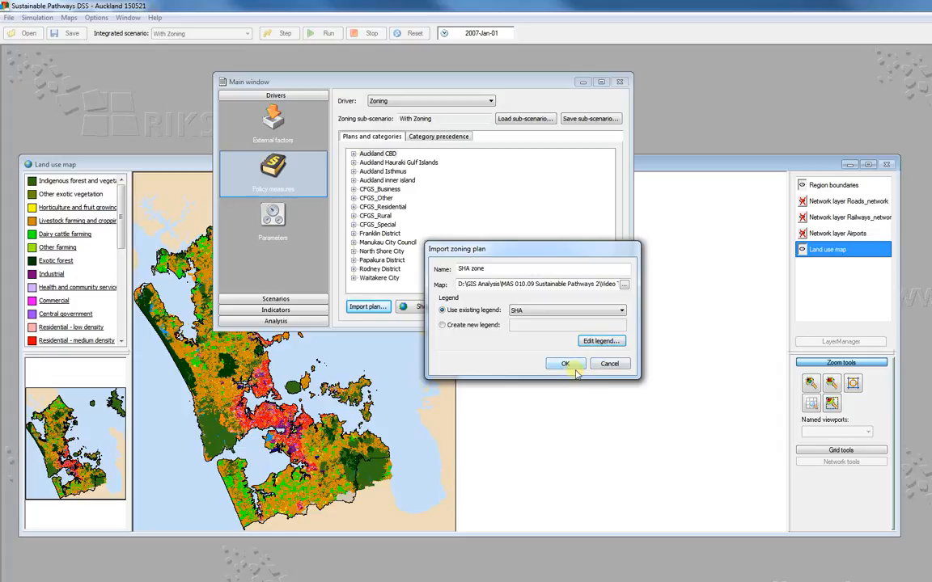
{"action": "left_click", "coordinate": [566, 364]}
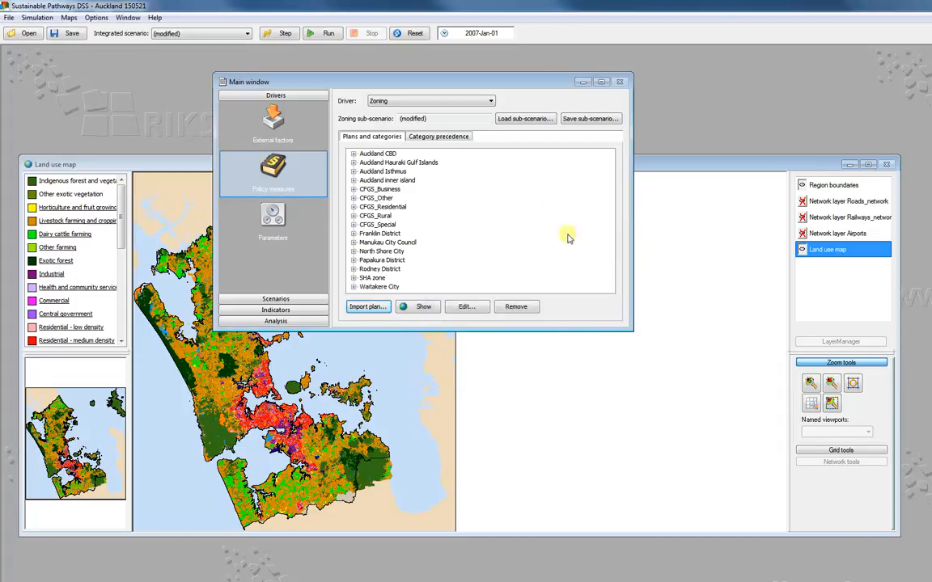
- Inspect the imported SHA zone plan by checking its categories and viewing its zone map up close
{"action": "left_click", "coordinate": [355, 278]}
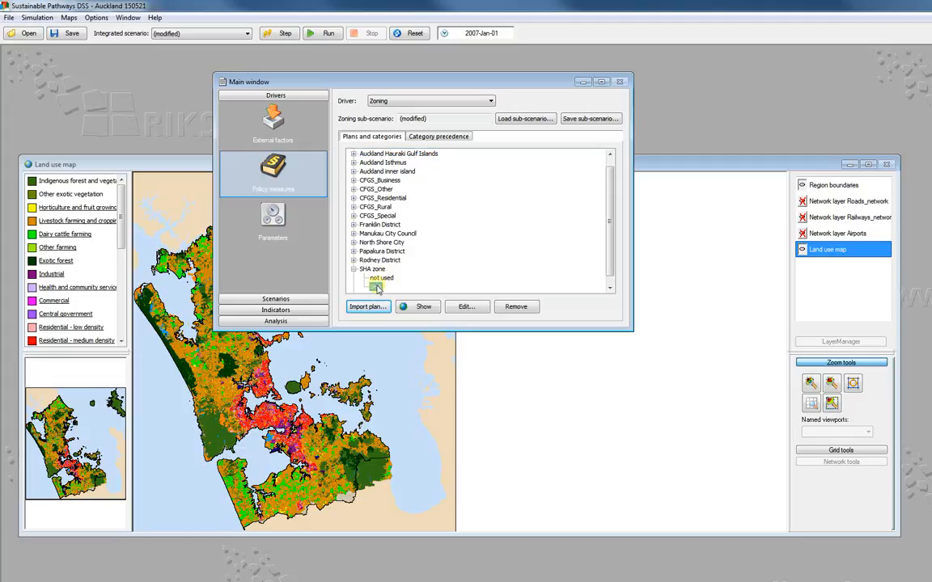
{"action": "left_click", "coordinate": [378, 286]}
{"action": "left_click", "coordinate": [383, 278]}
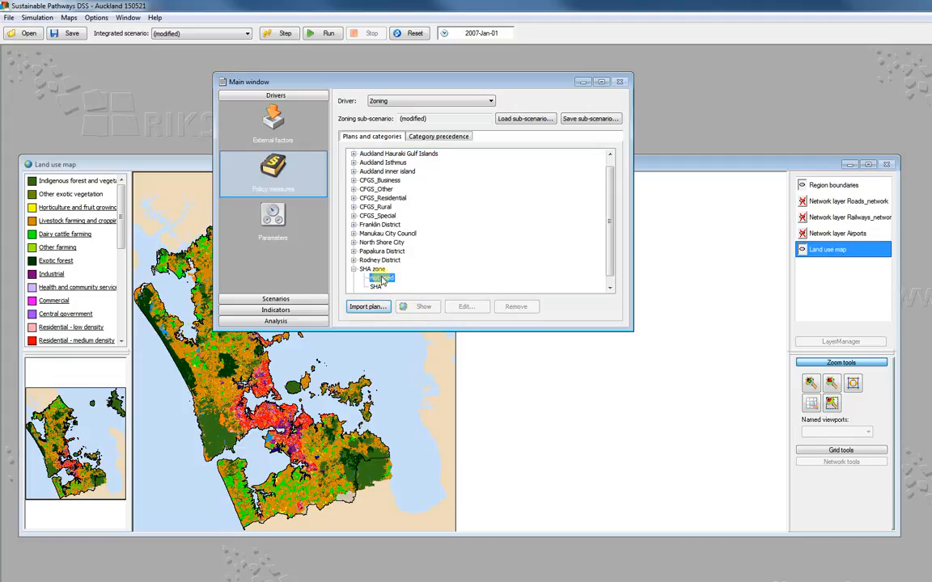
{"action": "left_click", "coordinate": [373, 268]}
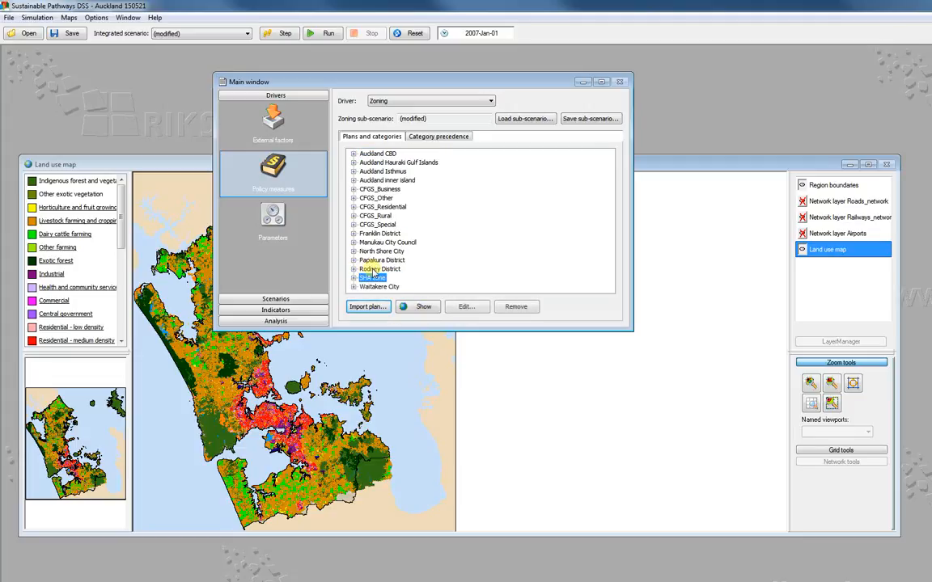
{"action": "left_click", "coordinate": [423, 307]}
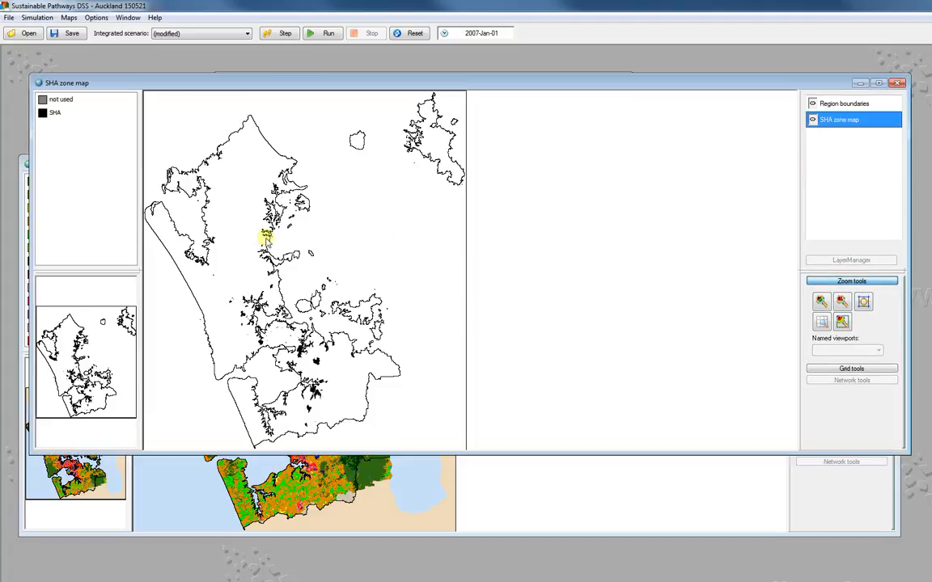
{"action": "scroll", "coordinate": [316, 349], "scroll_direction": "up", "scroll_amount": 3}
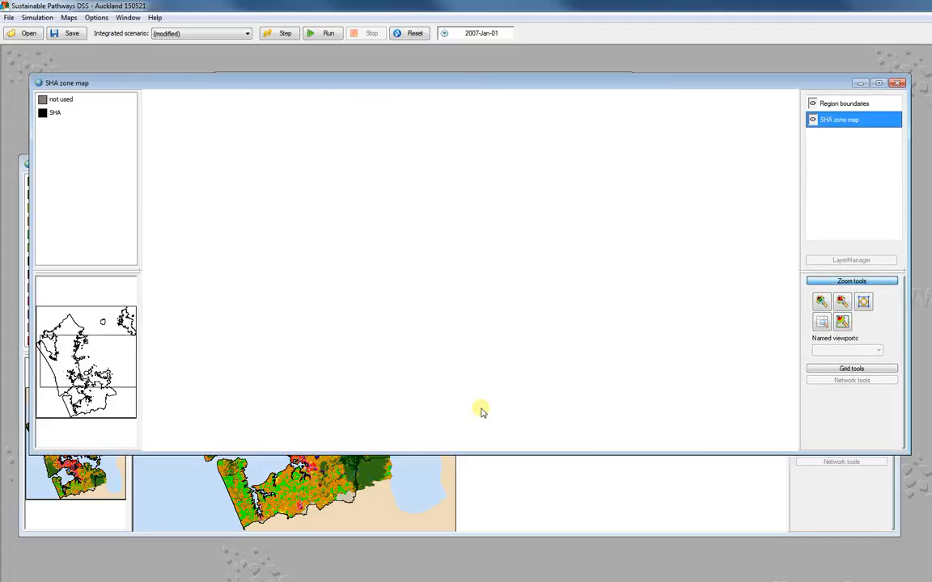
{"action": "left_click", "coordinate": [899, 84]}
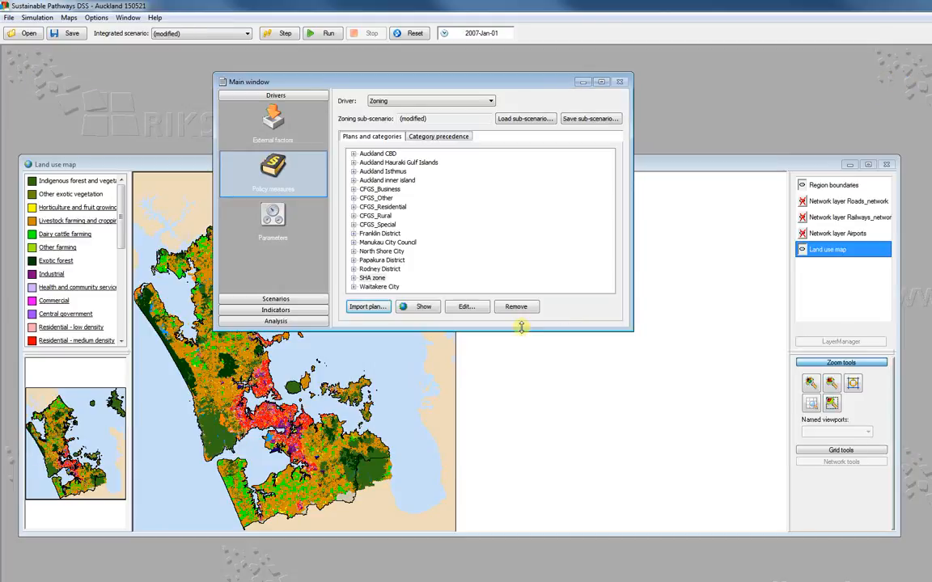
{"action": "left_click", "coordinate": [353, 269]}
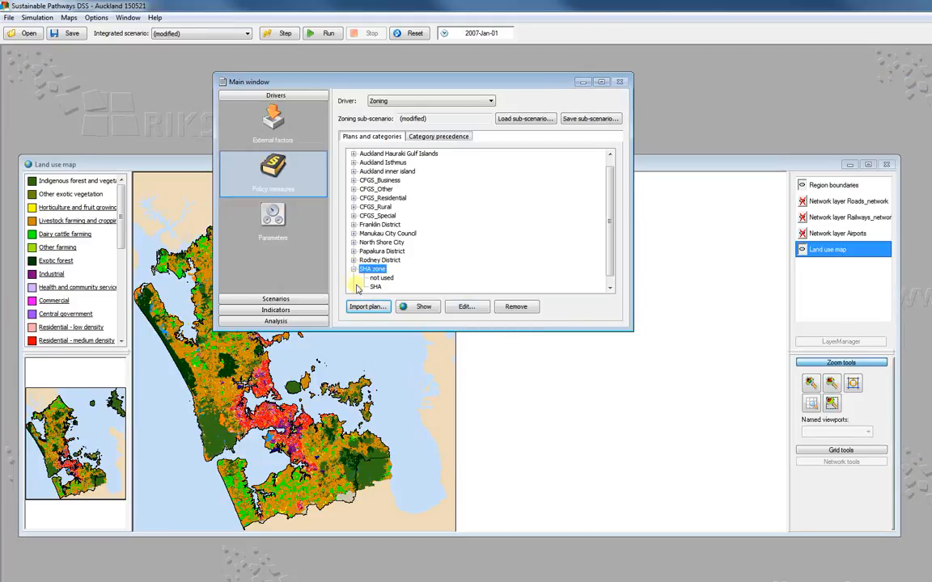
{"action": "left_click", "coordinate": [354, 268]}
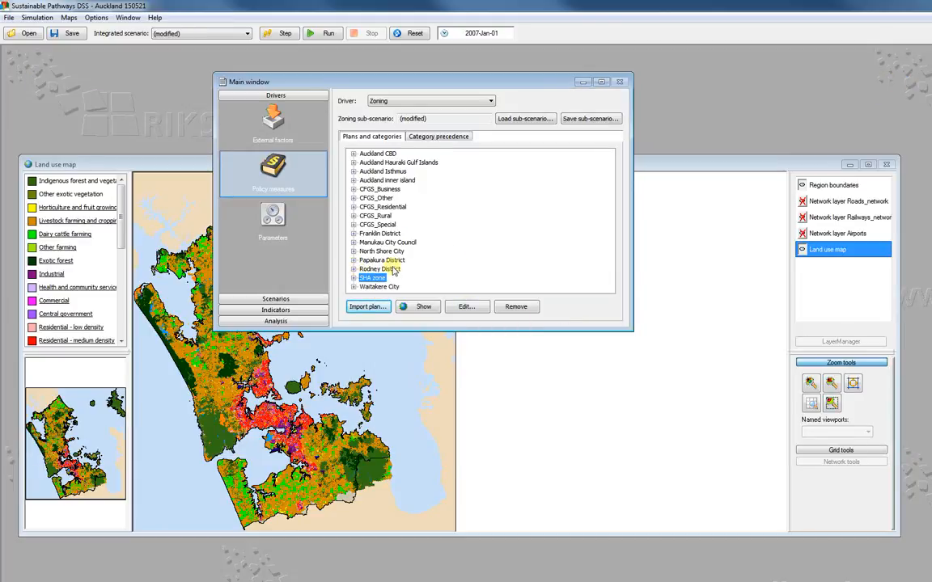
- Give the SHA category of the SHA zone plan the highest position in the category precedence
{"action": "left_click", "coordinate": [451, 137]}
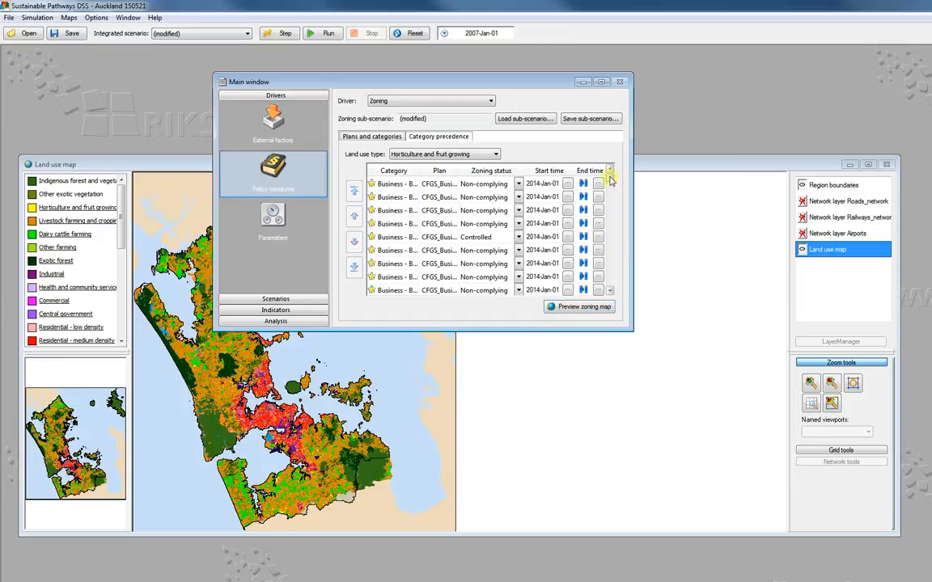
{"action": "scroll", "coordinate": [544, 264], "scroll_direction": "down", "scroll_amount": 10}
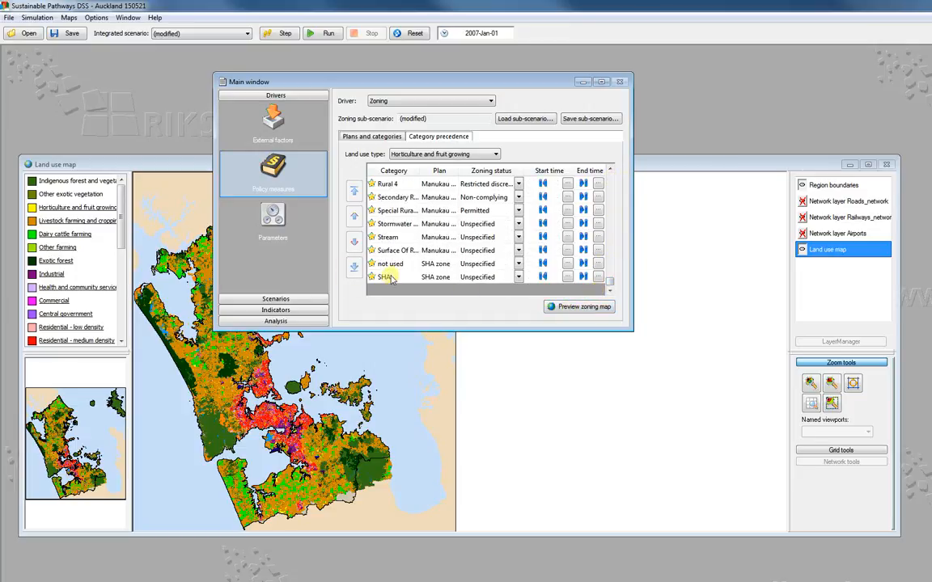
{"action": "left_click", "coordinate": [390, 277]}
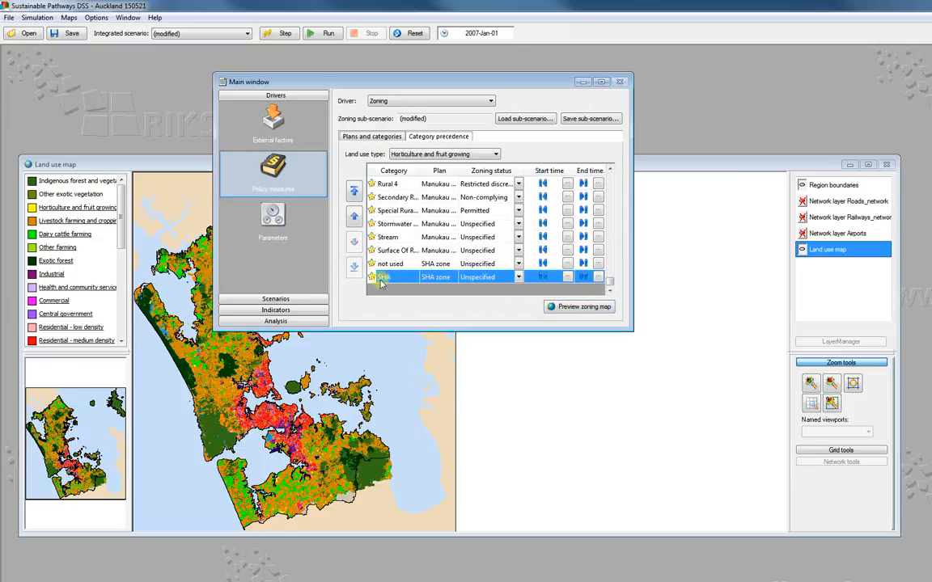
{"action": "left_click", "coordinate": [354, 190]}
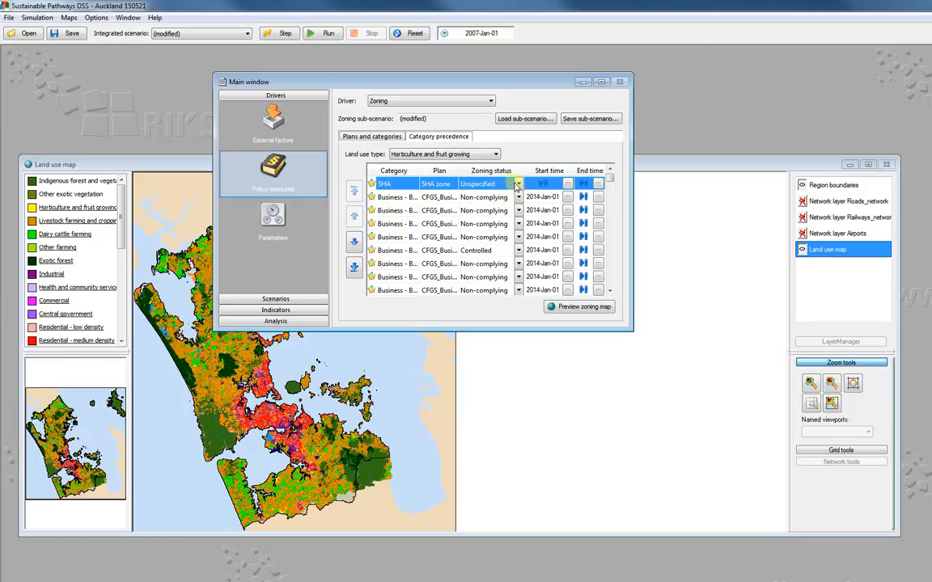
- Set the SHA category's zoning status to Actively simulated for the Residential - low density land use
{"action": "left_click", "coordinate": [449, 154]}
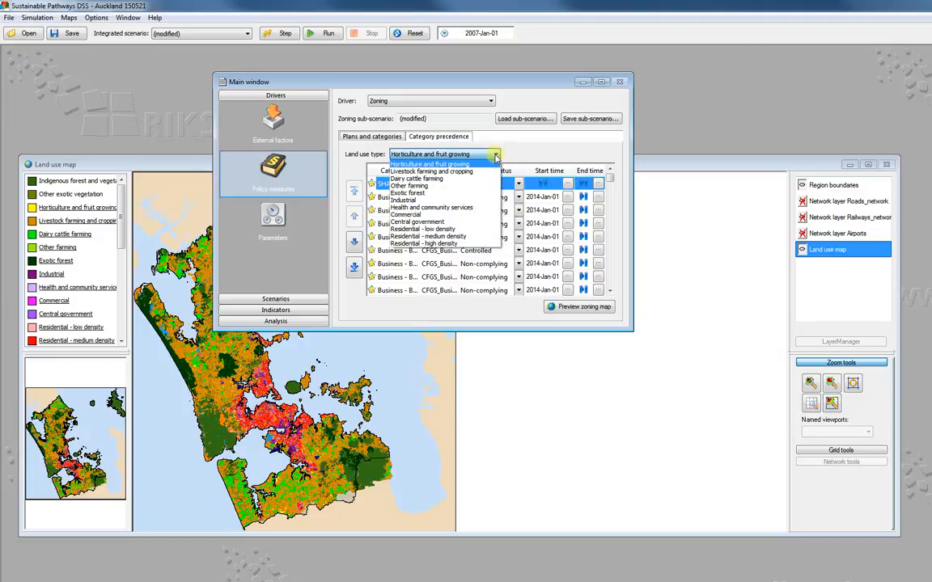
{"action": "left_click", "coordinate": [438, 229]}
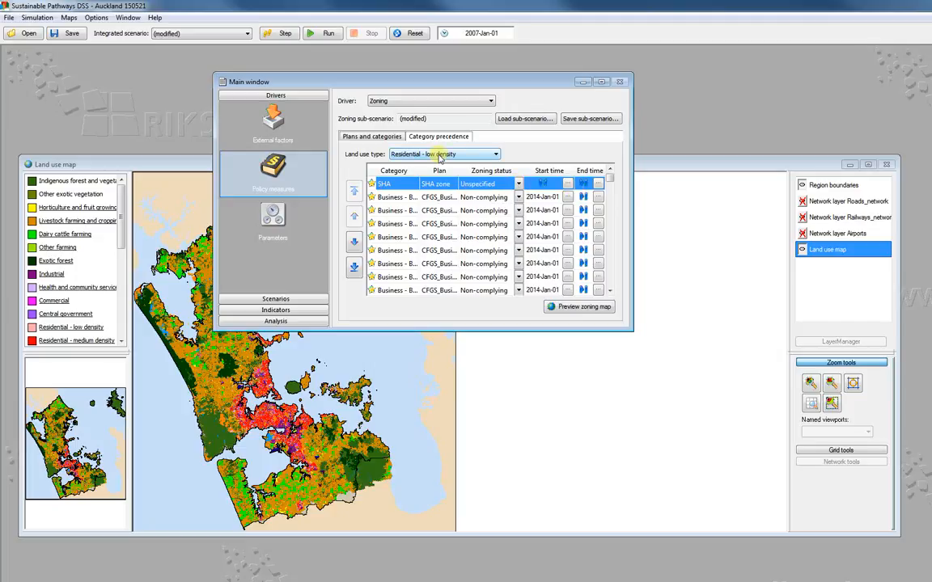
{"action": "left_click", "coordinate": [518, 184]}
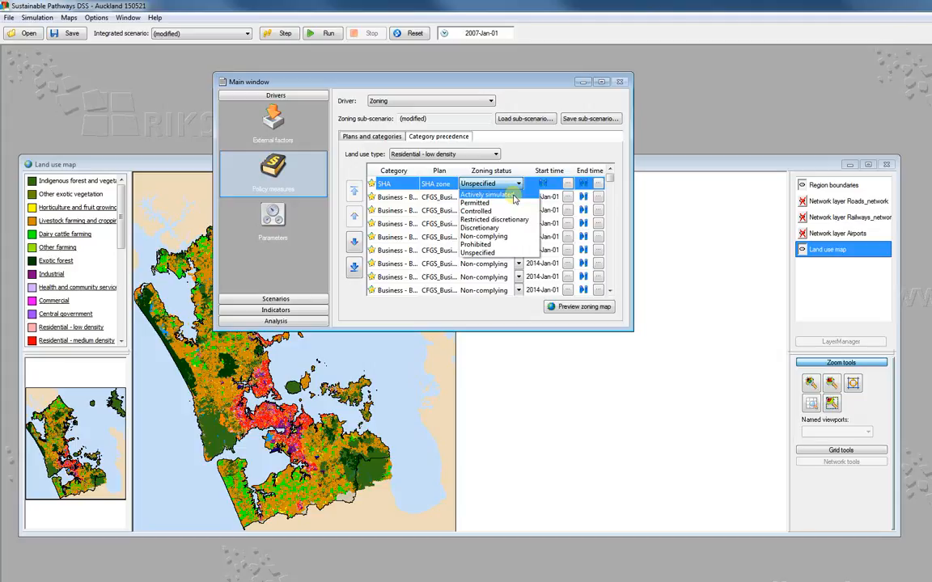
{"action": "left_click", "coordinate": [514, 197]}
- Set the SHA category's zoning status to Actively simulated for the Residential - medium density land use
{"action": "left_click", "coordinate": [497, 154]}
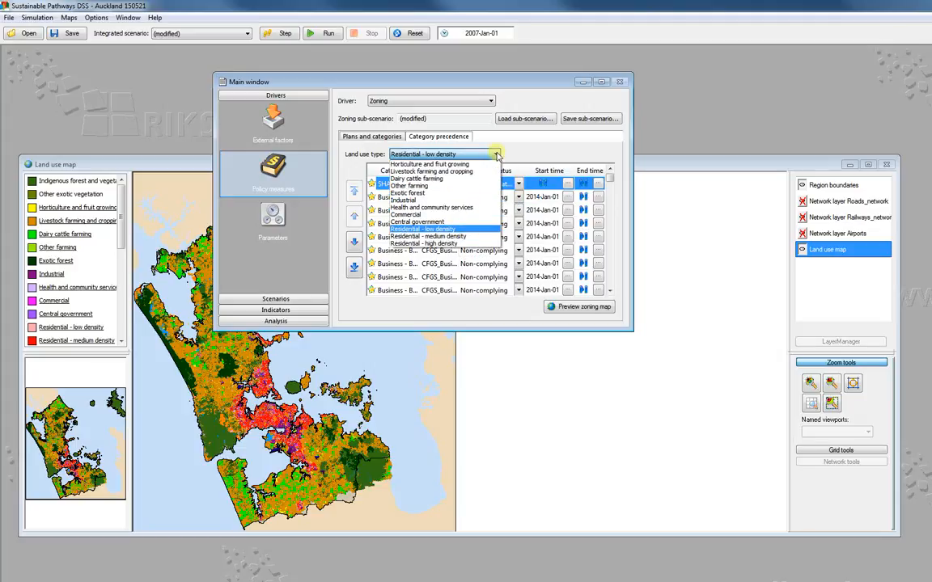
{"action": "left_click", "coordinate": [450, 237]}
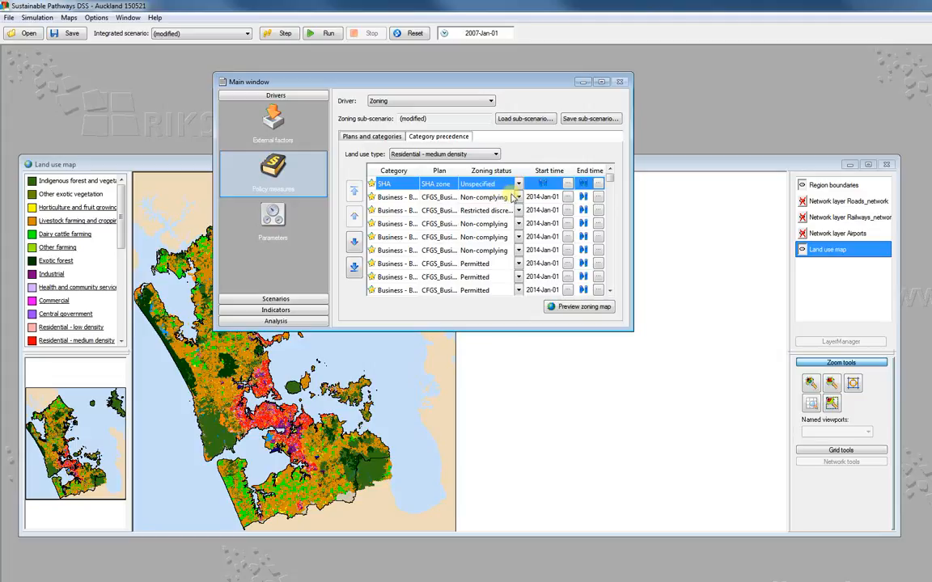
{"action": "left_click", "coordinate": [519, 185]}
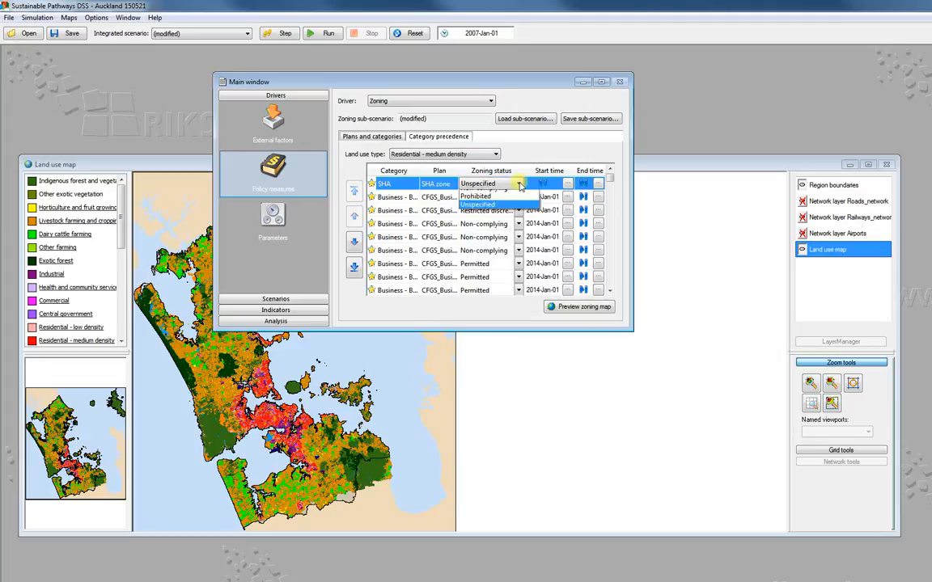
{"action": "left_click", "coordinate": [513, 196]}
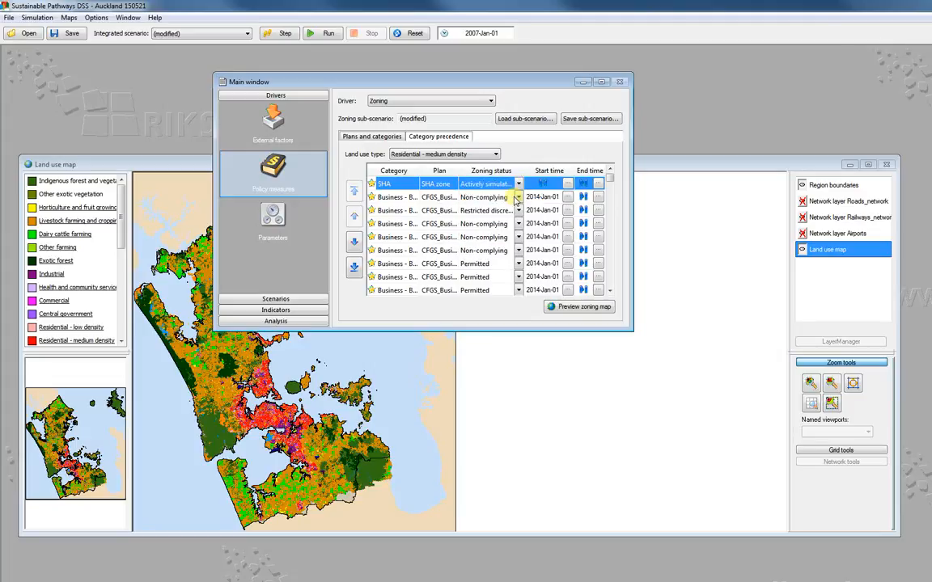
- Set the SHA category's zoning status to Actively simulated for the Residential - high density land use
{"action": "left_click", "coordinate": [450, 155]}
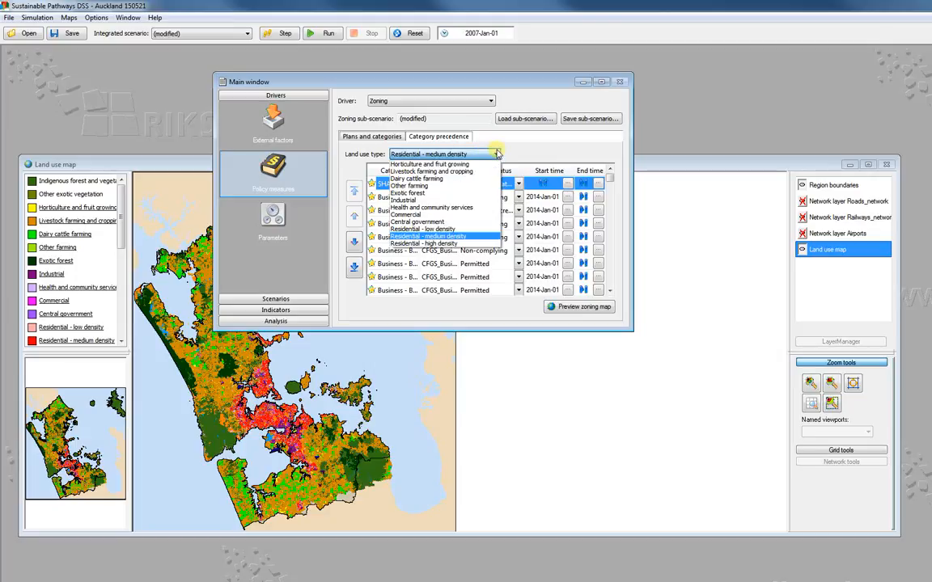
{"action": "left_click", "coordinate": [455, 244]}
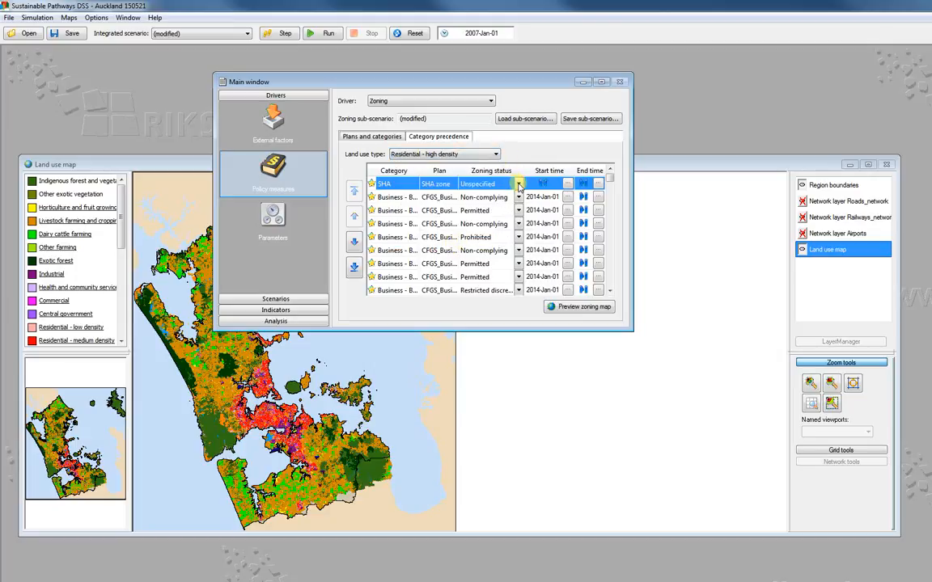
{"action": "left_click", "coordinate": [519, 184]}
{"action": "left_click", "coordinate": [498, 197]}
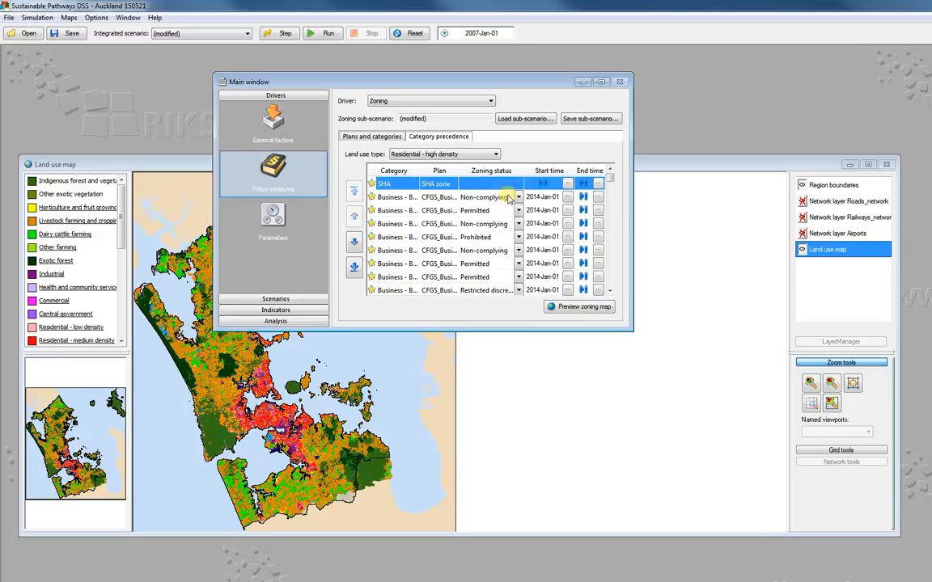
- Set the SHA category's zoning status to Prohibited for the Livestock farming and cropping land use
{"action": "left_click", "coordinate": [484, 156]}
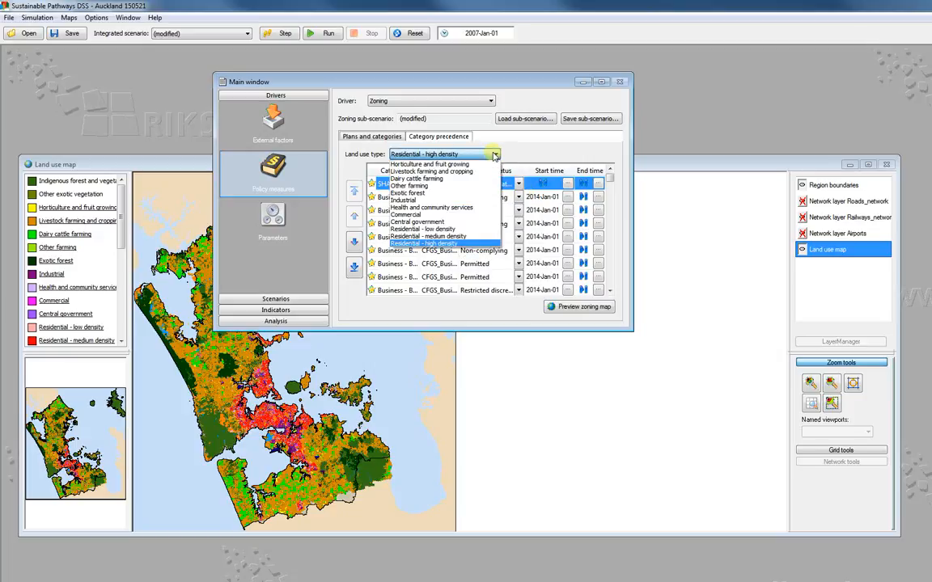
{"action": "left_click", "coordinate": [449, 173]}
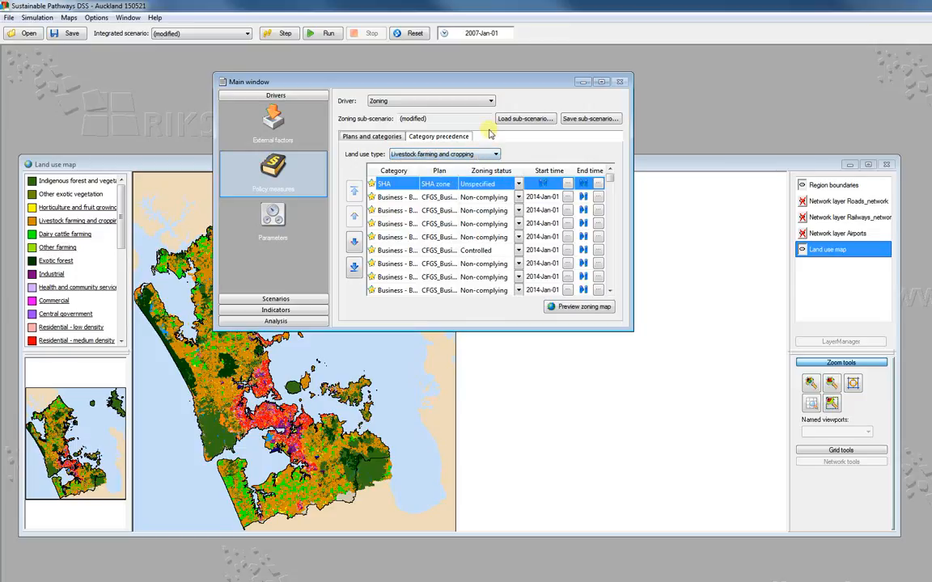
{"action": "left_click", "coordinate": [519, 186]}
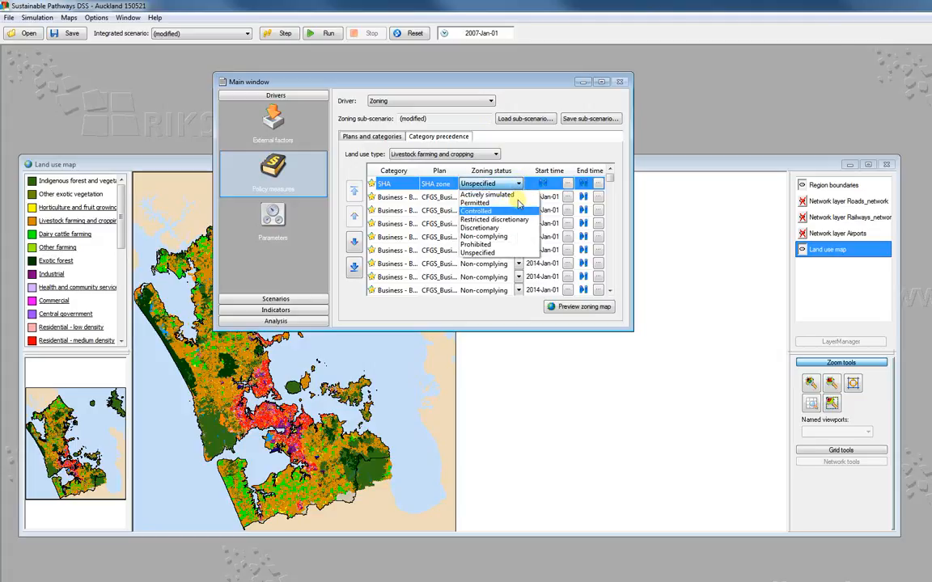
{"action": "left_click", "coordinate": [485, 244]}
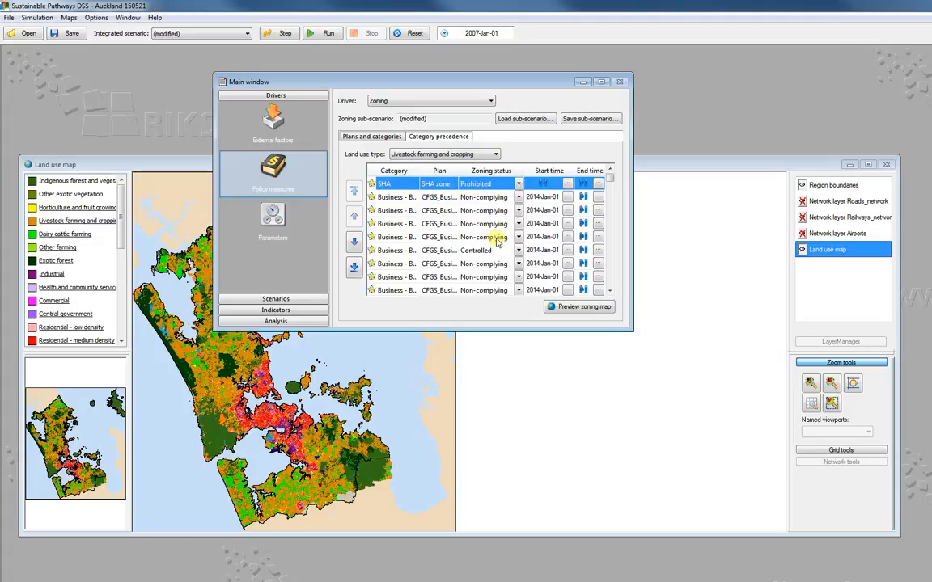
- Set the SHA category's zoning status to Prohibited for Horticulture and fruit growing, and move the main window aside
{"action": "left_click", "coordinate": [495, 155]}
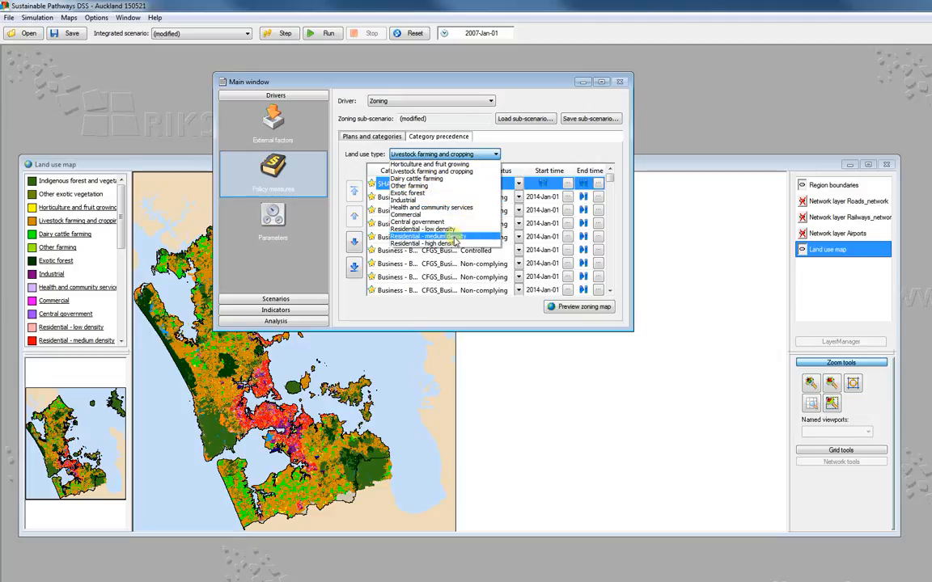
{"action": "left_click", "coordinate": [429, 164]}
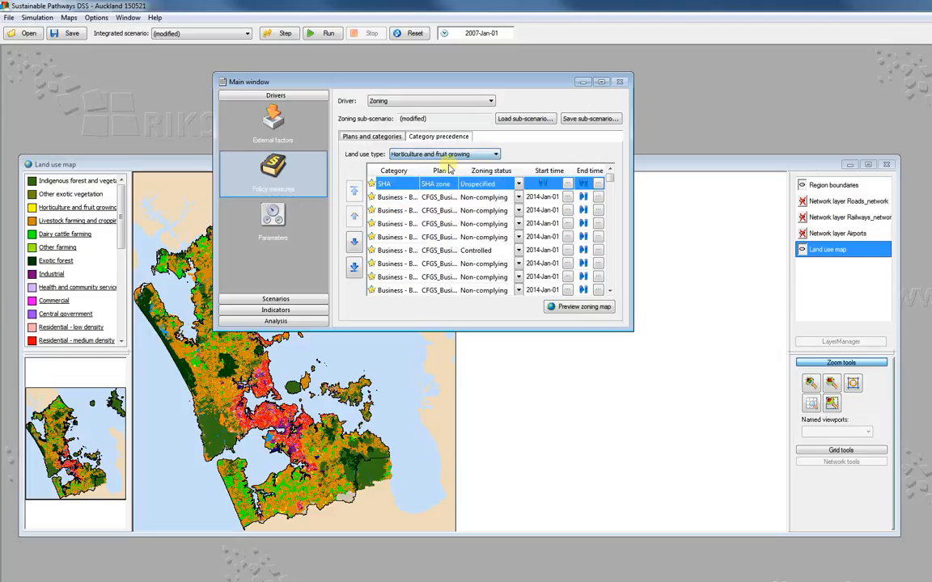
{"action": "left_click", "coordinate": [519, 185]}
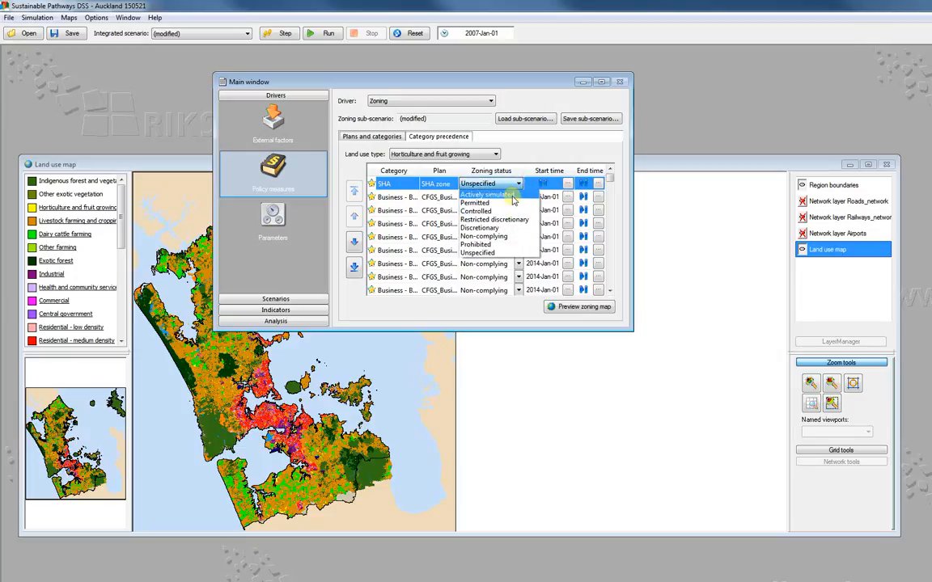
{"action": "left_click", "coordinate": [490, 248]}
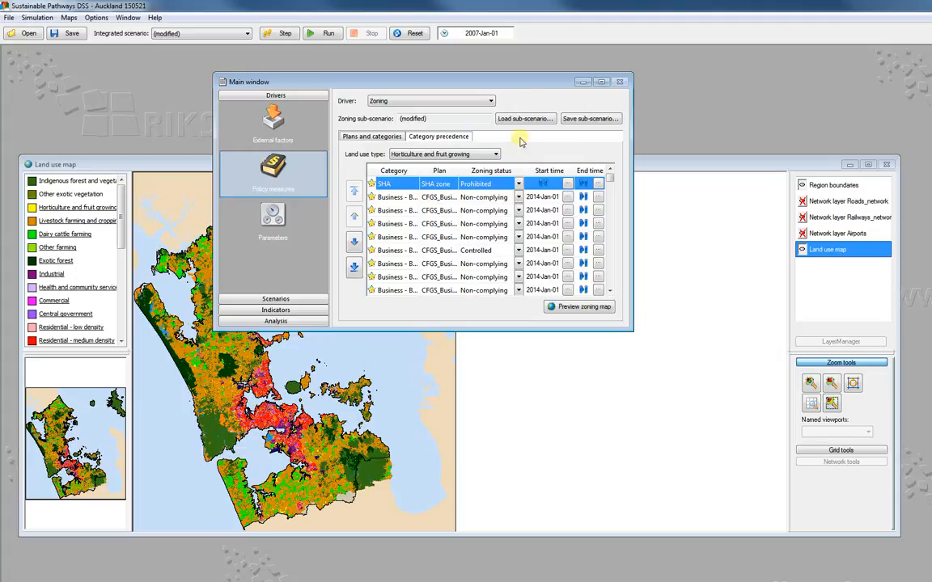
{"action": "left_click_drag", "start_coordinate": [530, 84], "coordinate": [694, 76]}
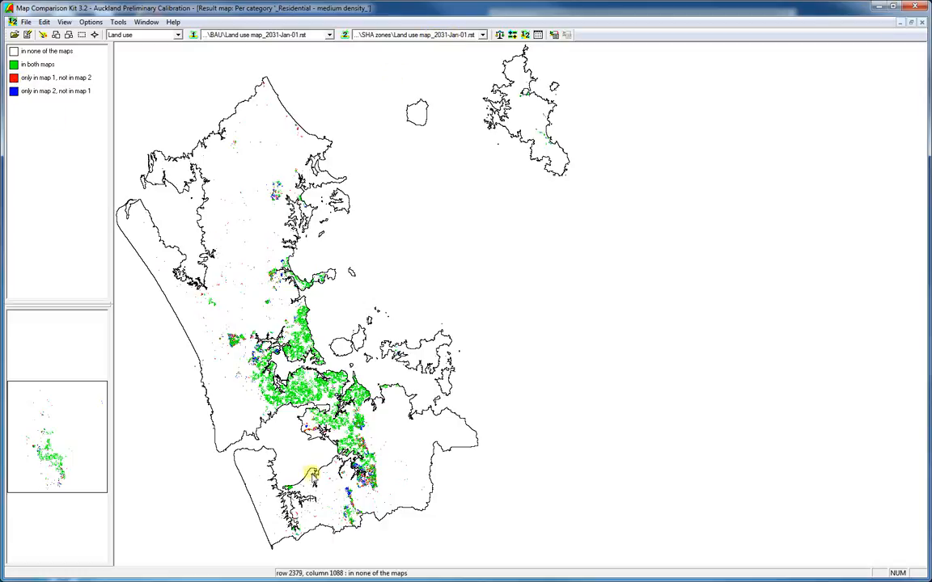
- Examine the Map Comparison Kit result for medium density residential between the BAU and SHA zones 2031 land use maps
{"action": "scroll", "coordinate": [326, 438], "scroll_direction": "up", "scroll_amount": 2}
{"action": "scroll", "coordinate": [401, 411], "scroll_direction": "up", "scroll_amount": 2}
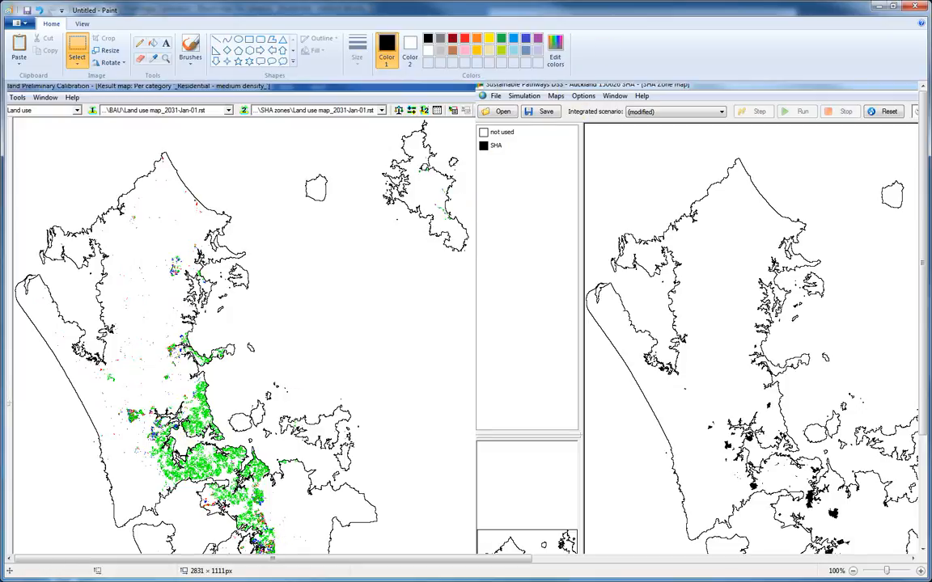
- Switch to ArcMap and make the 2031 SHA map comparison.asc layer visible over the imagery basemap
{"action": "key", "text": "alt+Tab"}
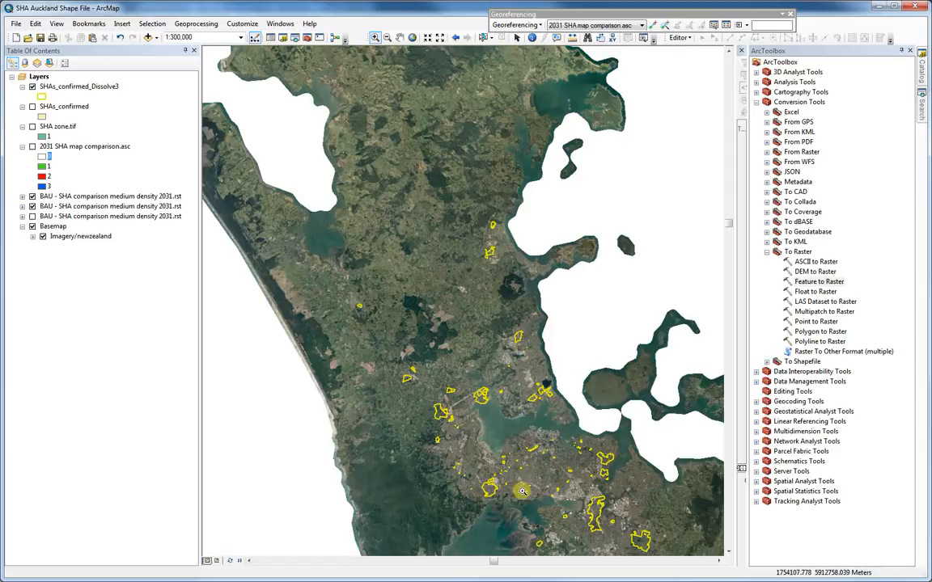
{"action": "left_click", "coordinate": [32, 146]}
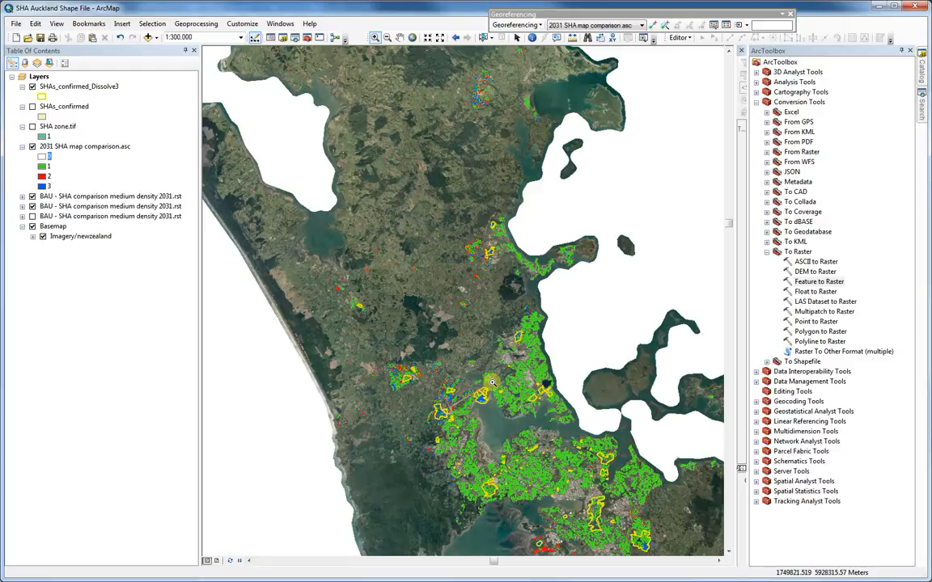
- Examine the 2031 comparison cells against the yellow SHA outlines around the upper harbour and in the towns further north
{"action": "scroll", "coordinate": [499, 431], "scroll_direction": "up", "scroll_amount": 1}
{"action": "scroll", "coordinate": [499, 431], "scroll_direction": "up", "scroll_amount": 3}
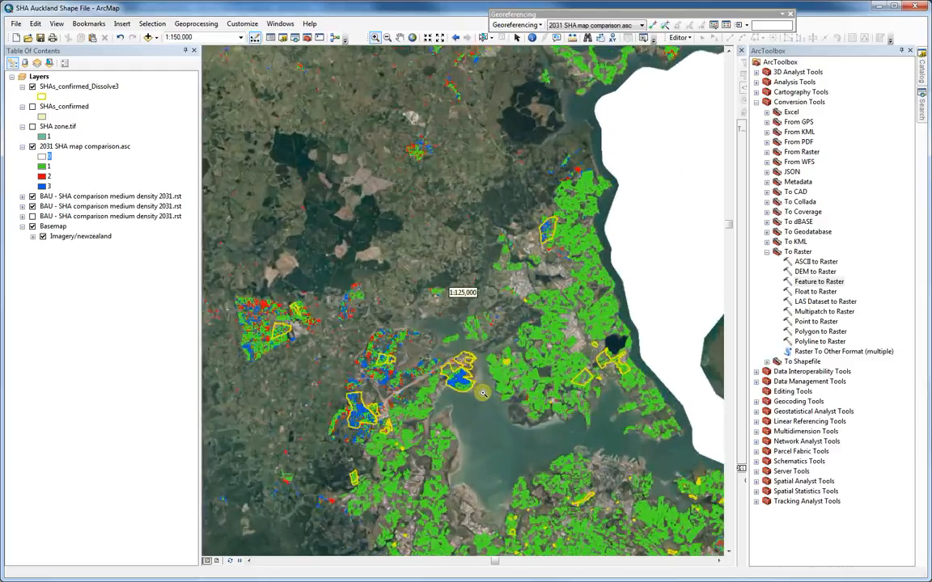
{"action": "scroll", "coordinate": [497, 380], "scroll_direction": "up", "scroll_amount": 2}
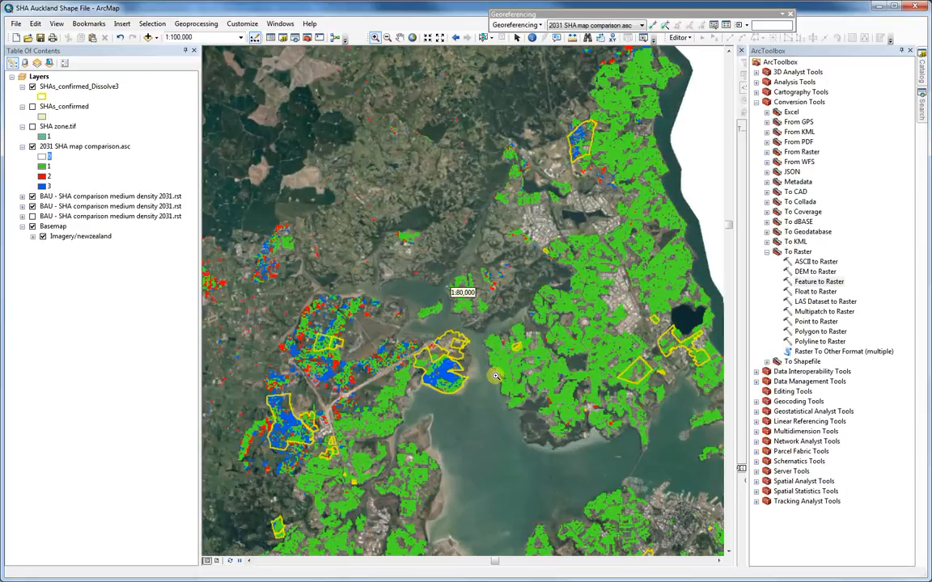
{"action": "scroll", "coordinate": [452, 374], "scroll_direction": "up", "scroll_amount": 2}
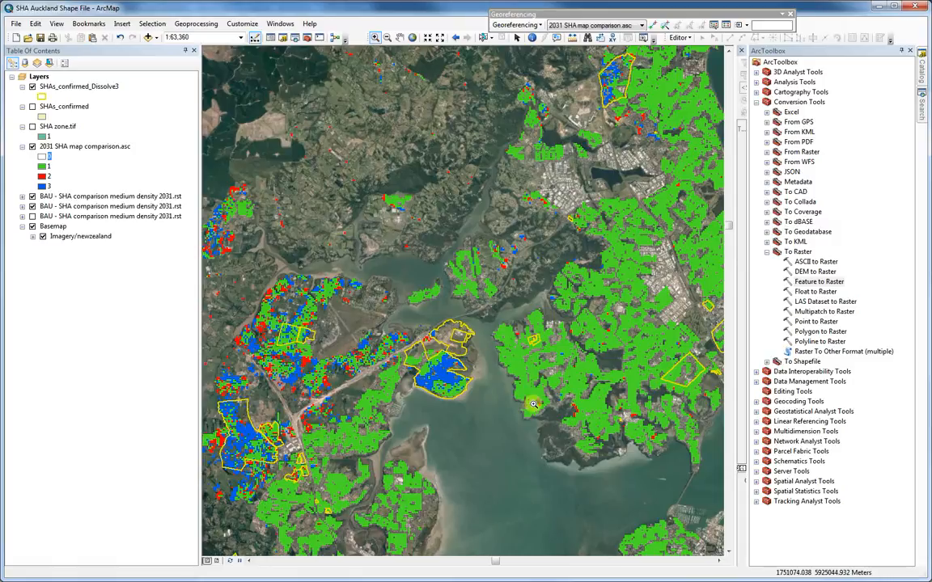
{"action": "scroll", "coordinate": [533, 404], "scroll_direction": "up", "scroll_amount": 2}
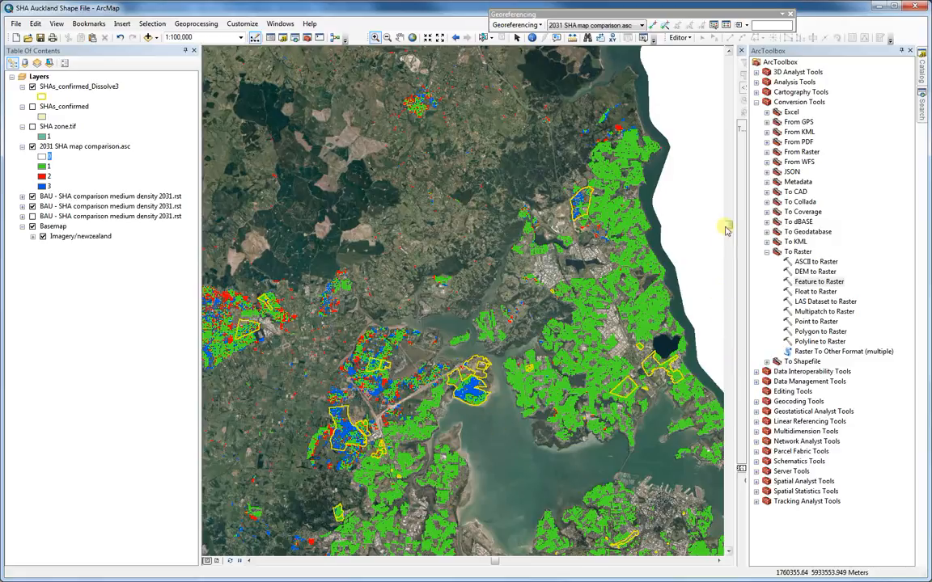
{"action": "left_click_drag", "start_coordinate": [729, 225], "coordinate": [729, 230]}
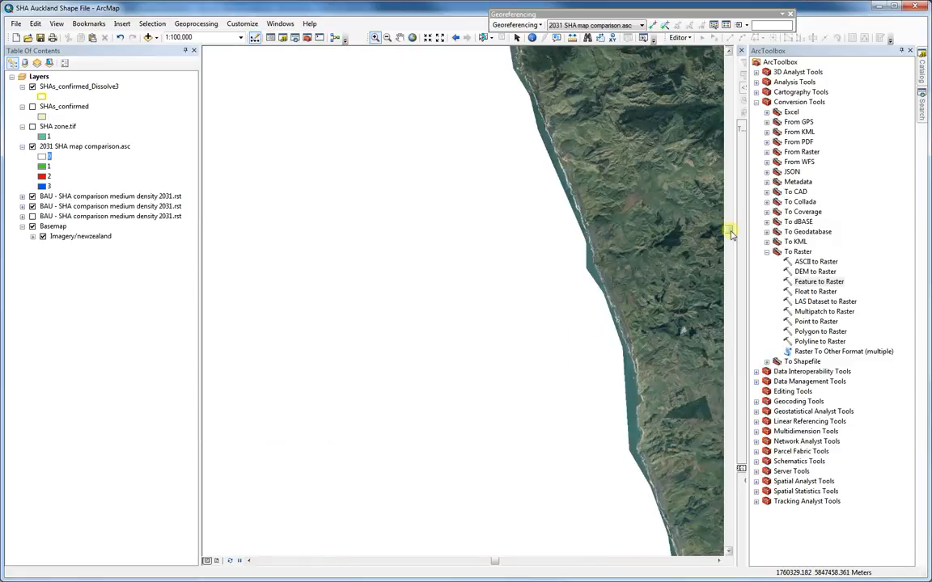
{"action": "left_click_drag", "start_coordinate": [730, 229], "coordinate": [730, 224]}
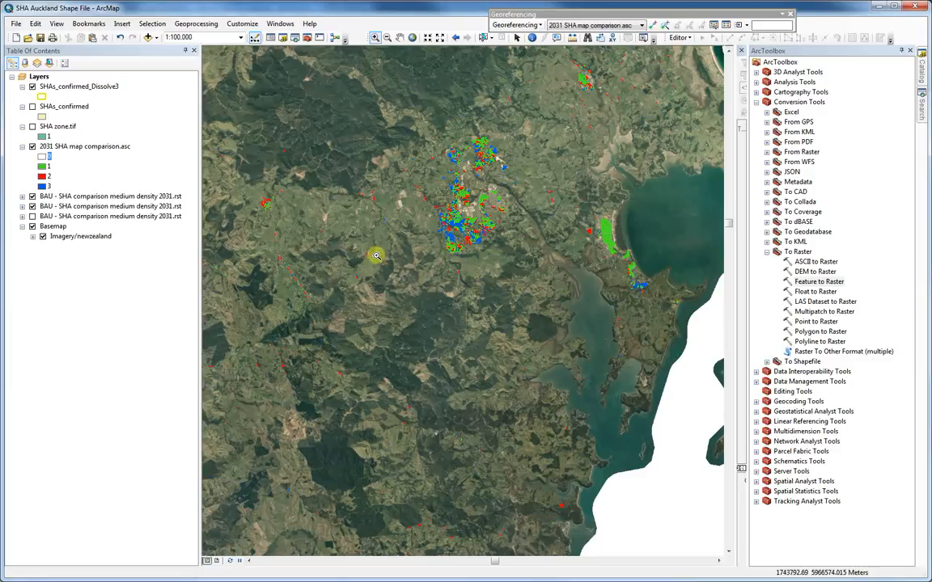
{"action": "scroll", "coordinate": [398, 274], "scroll_direction": "up", "scroll_amount": 1}
{"action": "scroll", "coordinate": [440, 305], "scroll_direction": "up", "scroll_amount": 2}
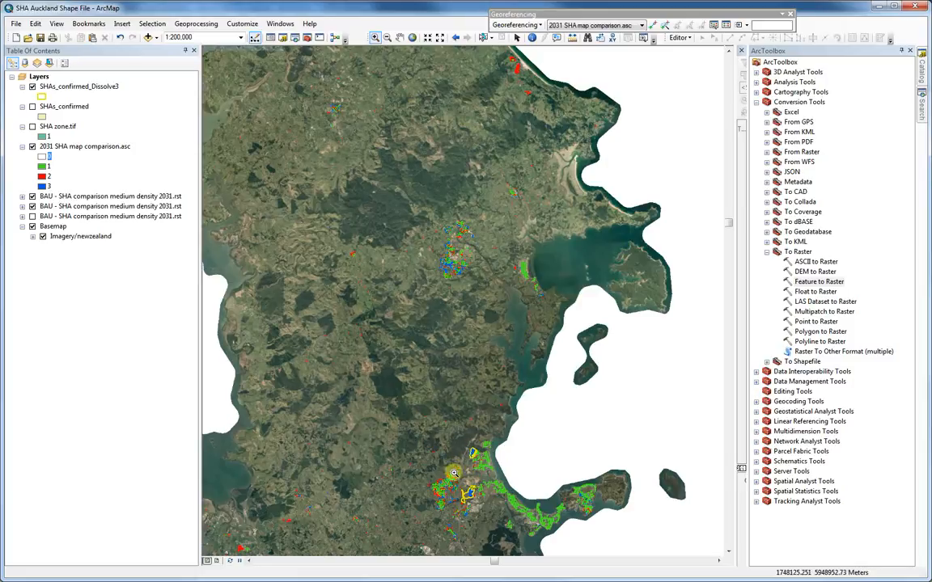
{"action": "scroll", "coordinate": [473, 457], "scroll_direction": "down", "scroll_amount": 1}
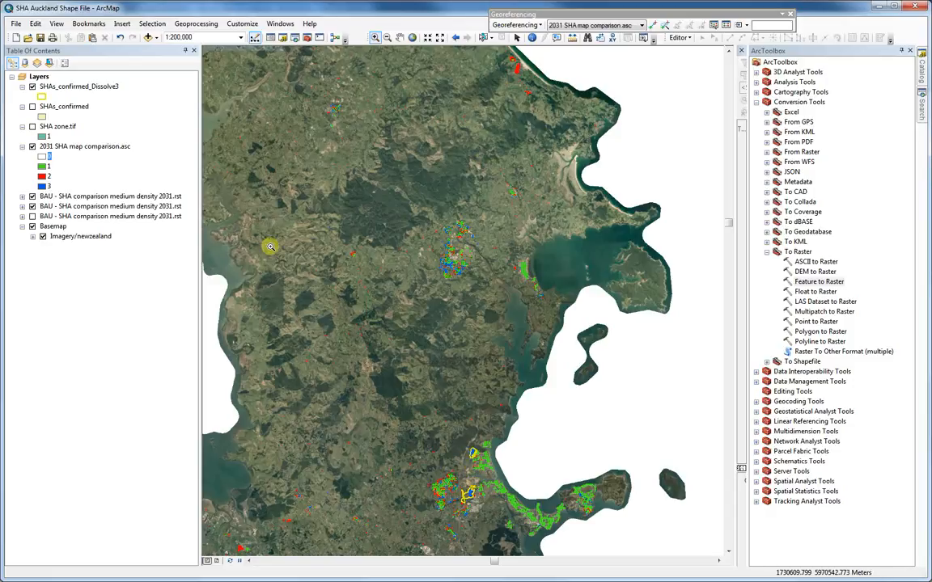